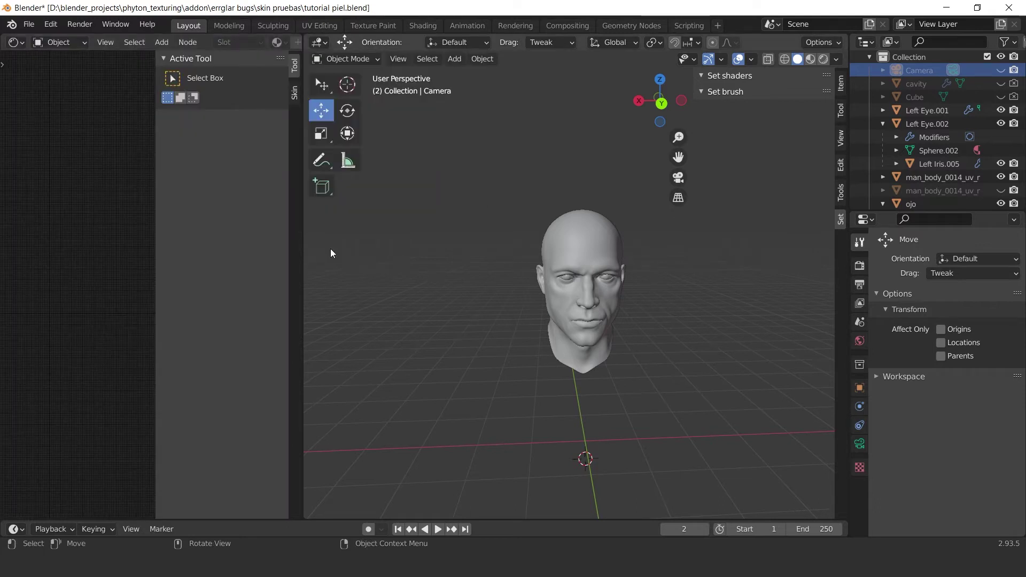
Split the shader editor area in two, make the lower part an Image Editor and shrink its height.
left_click_drag(5, 516, 17, 289)
left_click(15, 293)
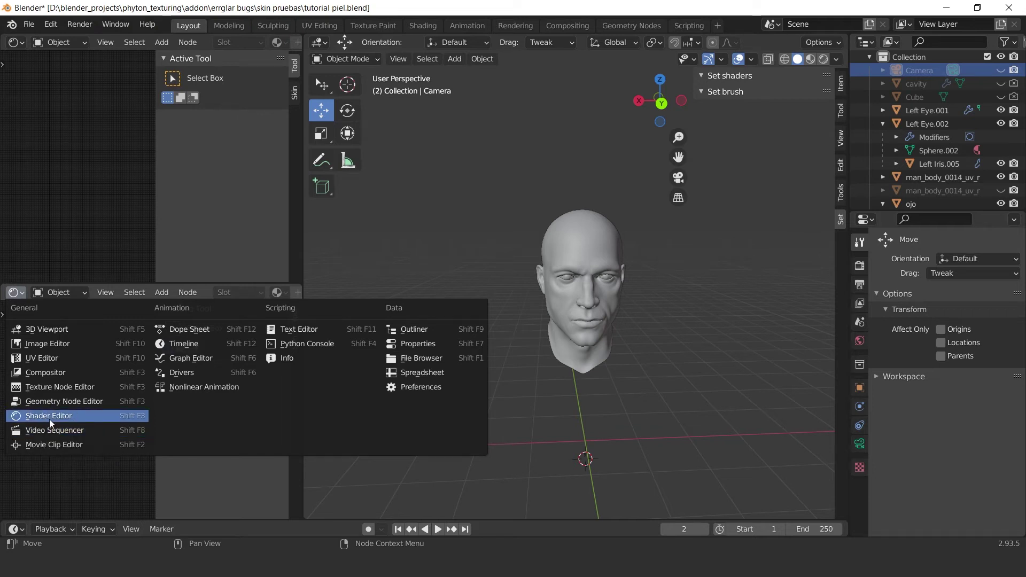
left_click(50, 349)
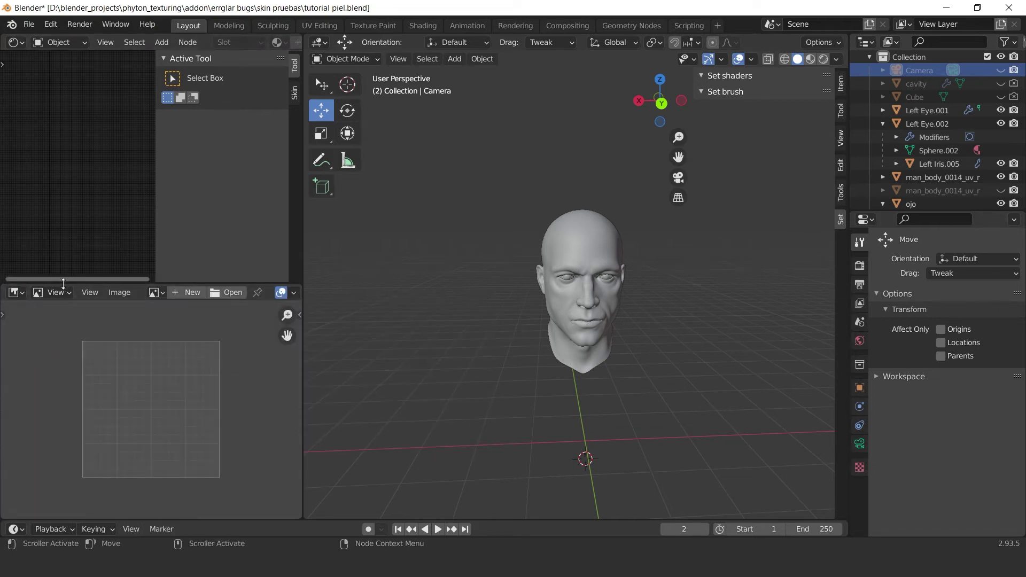
left_click_drag(63, 284, 65, 380)
scroll(598, 244, "up", 2)
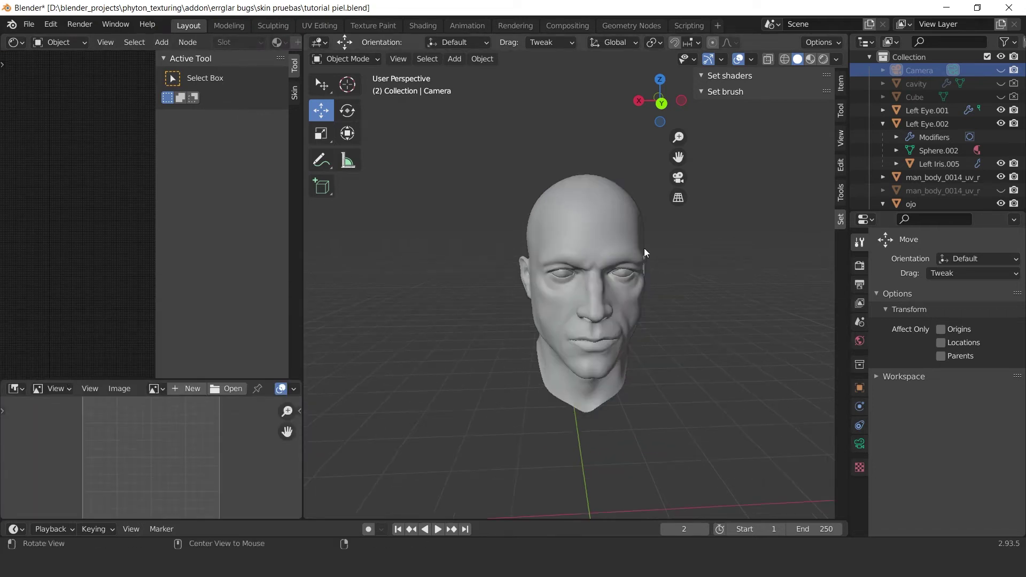
Select the head mesh, link its cavity image texture to the Material Output and switch the viewport to Material Preview.
left_click(629, 262)
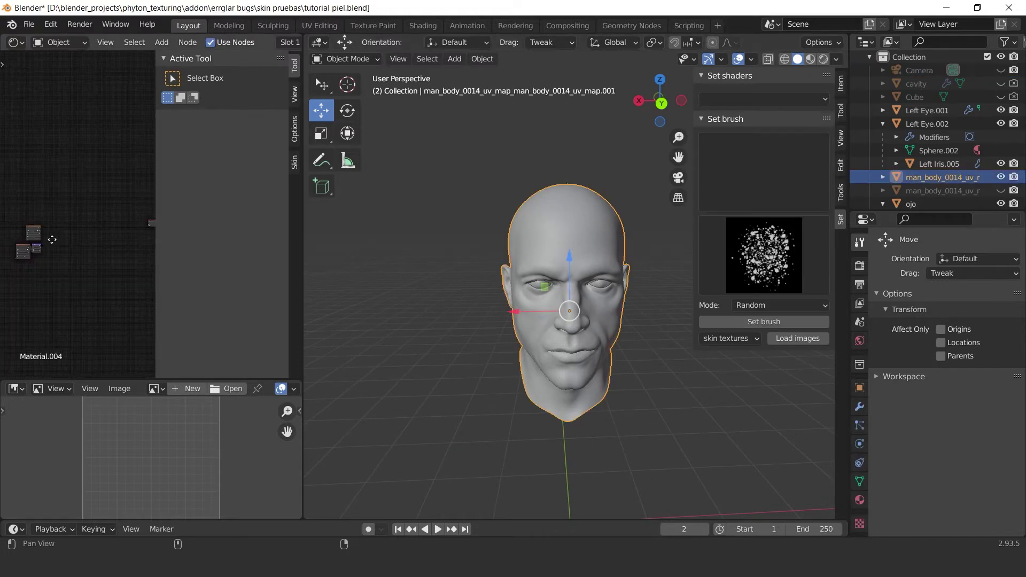
left_click_drag(154, 234, 214, 235)
middle_click_drag(182, 219, 156, 218)
left_click_drag(204, 221, 103, 233)
scroll(33, 213, "up", 2)
left_click_drag(34, 212, 140, 209)
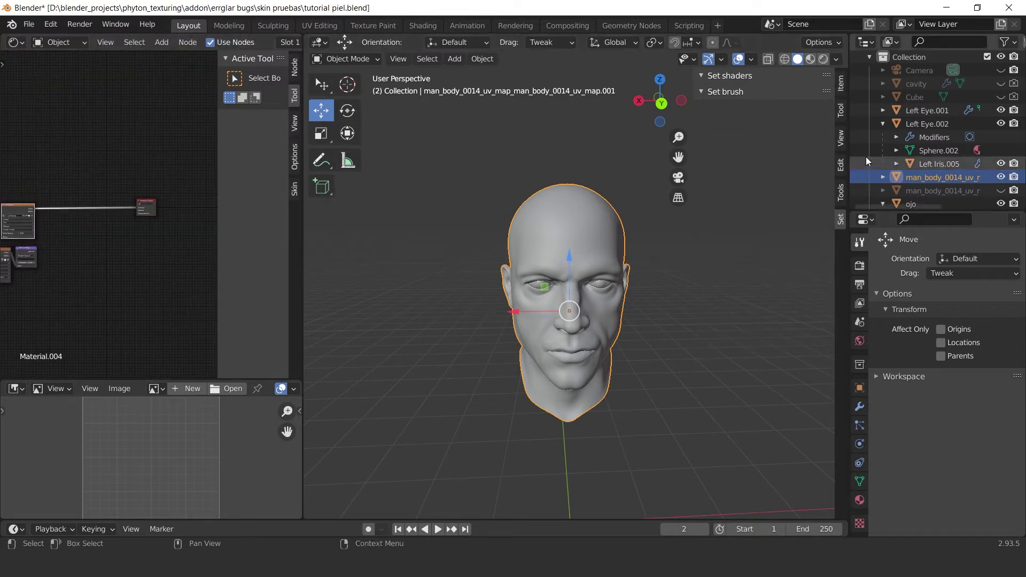
left_click(810, 59)
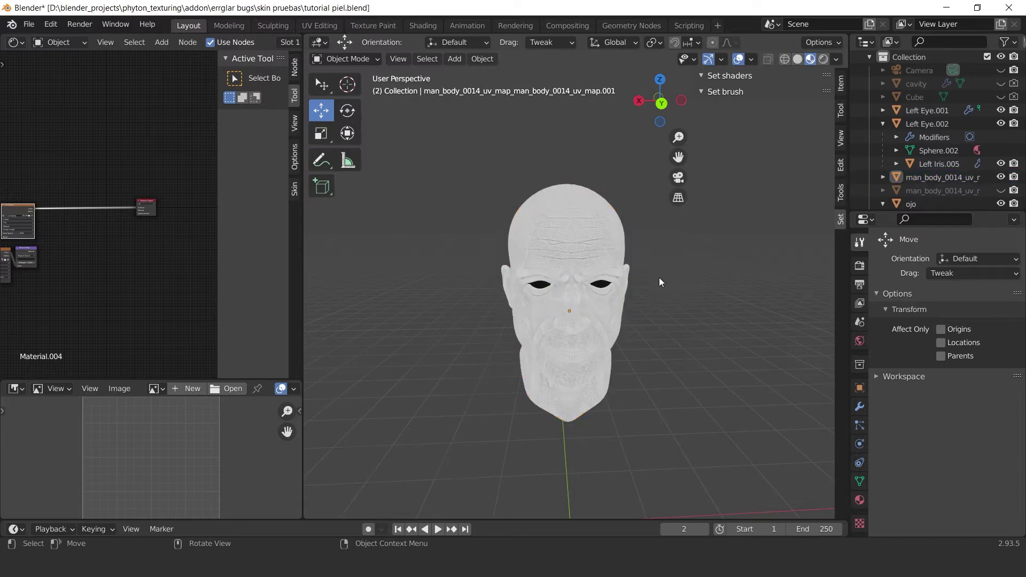
Preview the Normal Map node through the Material Output, and remove that link.
middle_click_drag(47, 248, 48, 247)
left_click_drag(39, 254, 140, 209)
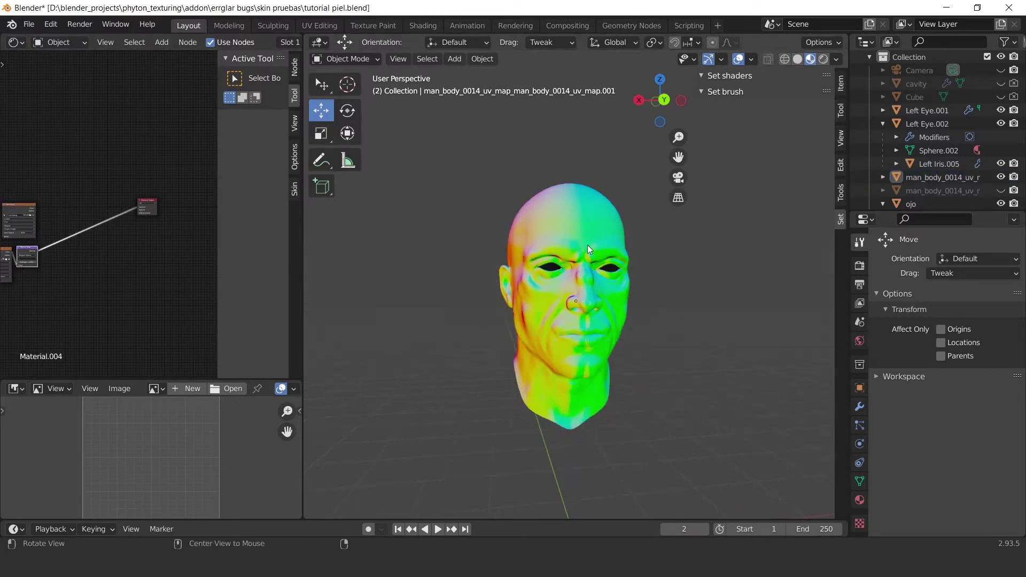
middle_click_drag(528, 221, 512, 223)
left_click_drag(138, 209, 123, 218)
middle_click_drag(123, 228, 127, 229)
Widen the node editor and add the Skin add-on's shader node group at 2048 resolution to the head's material.
left_click_drag(303, 179, 369, 207)
left_click(295, 189)
left_click_drag(285, 219, 225, 219)
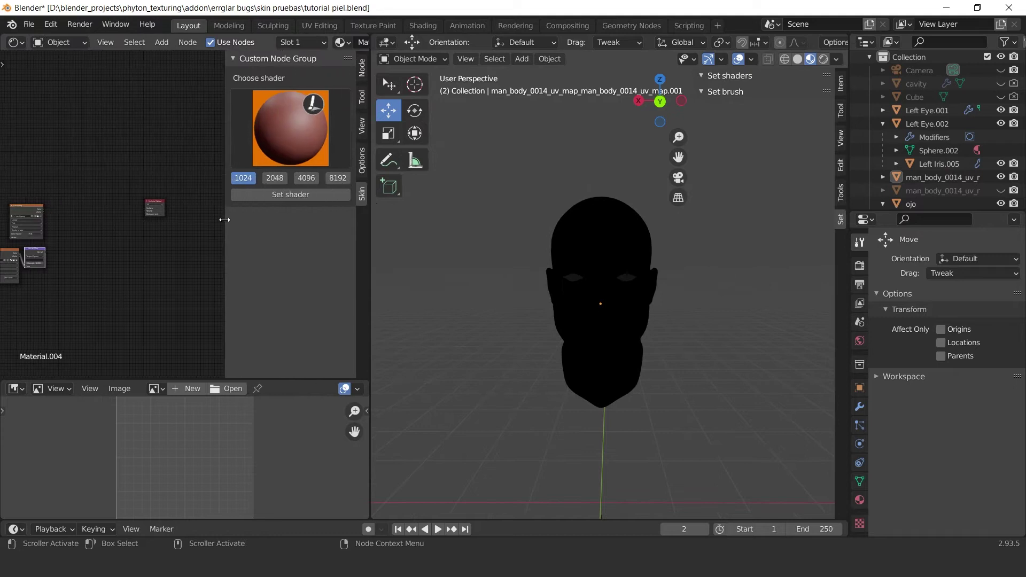
left_click(283, 178)
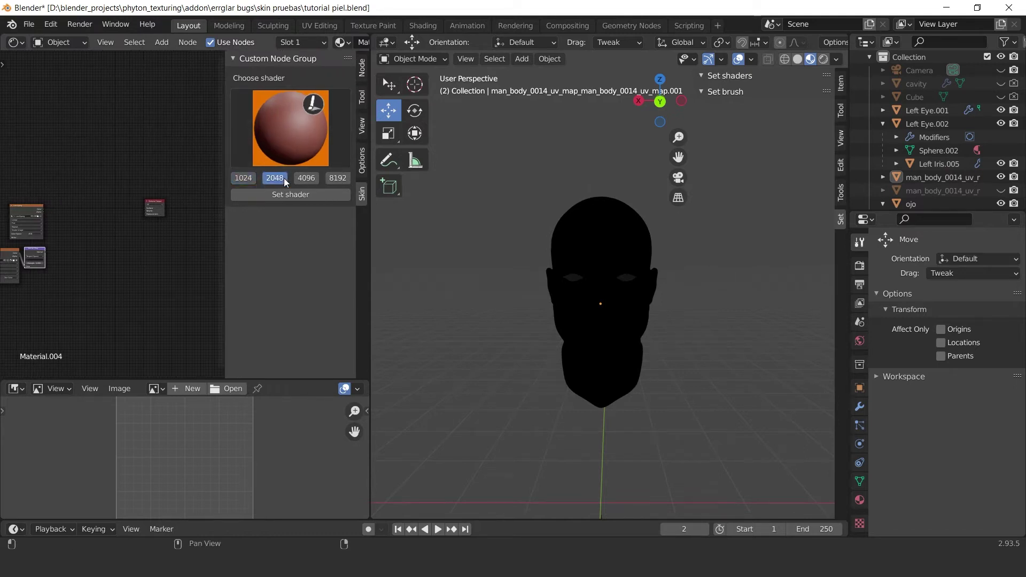
left_click(275, 196)
scroll(155, 261, "up", 2)
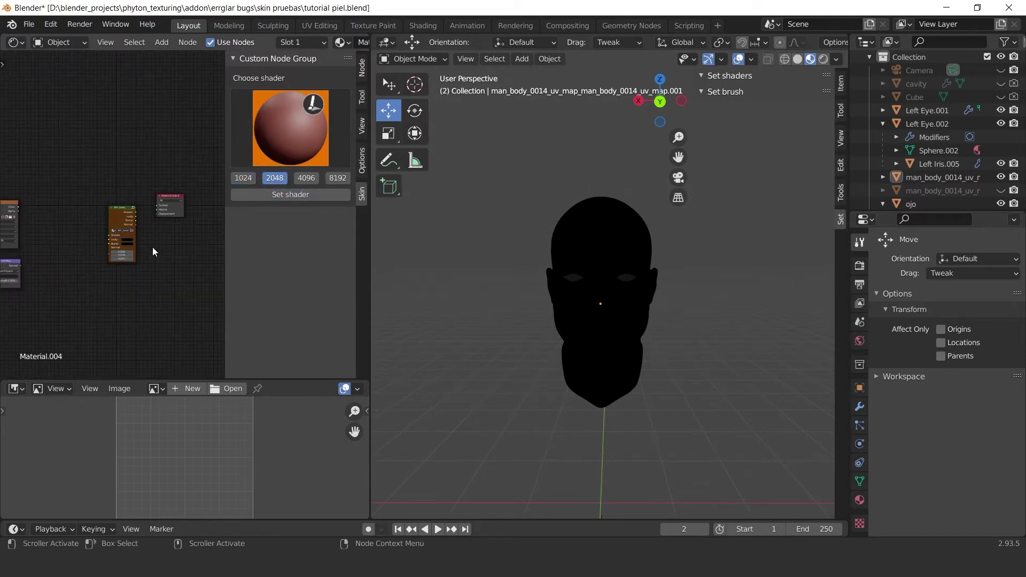
Link the cavity.png texture's Color to the skin_base node's cavity input and reposition the skin_base node.
left_click_drag(18, 207, 108, 240)
scroll(110, 219, "up", 7)
middle_click_drag(102, 221, 151, 200)
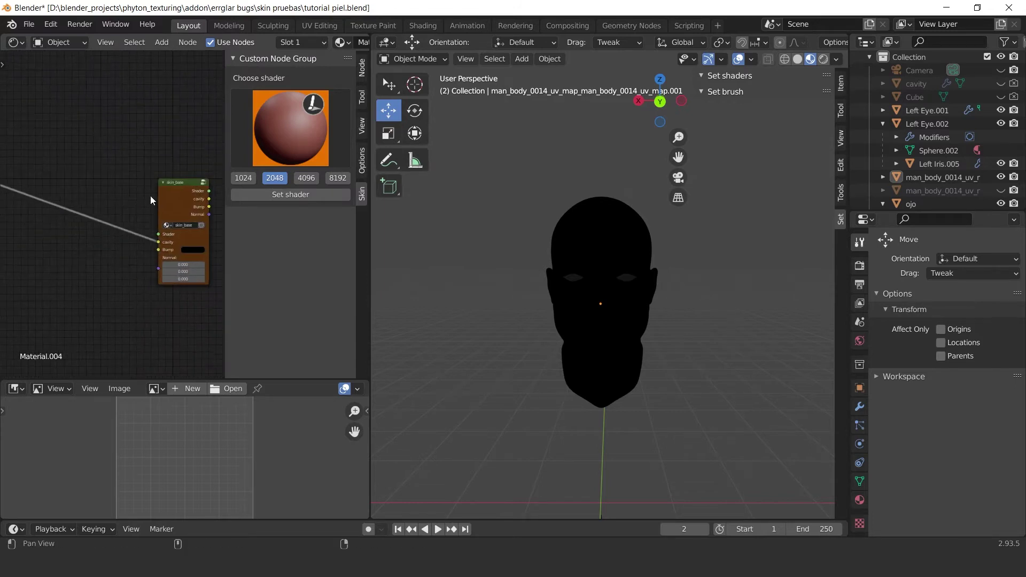
left_click_drag(171, 189, 63, 143)
middle_click_drag(64, 148, 122, 143)
middle_click_drag(61, 194, 106, 199)
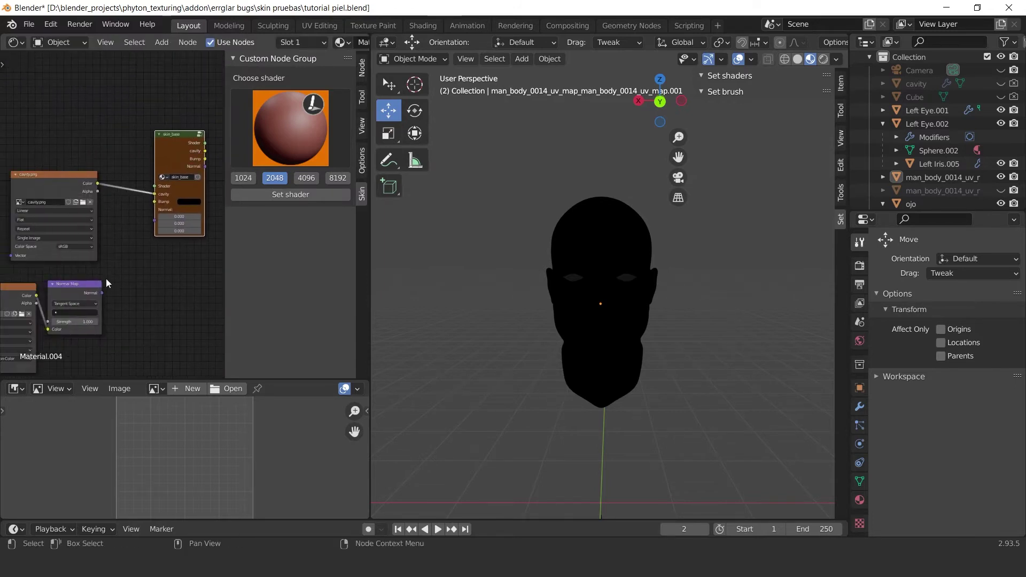
Link the Normal Map to skin_base's Normal input and skin_base's Shader output to the Material Output's Surface.
left_click_drag(102, 293, 155, 220)
mouse_move(159, 215)
middle_mouse_down()
mouse_move(108, 228)
mouse_move(146, 209)
middle_mouse_up()
scroll(108, 228, "down", 6)
left_click_drag(103, 189, 200, 210)
Add a Sun light to the scene and raise it above the head.
middle_click_drag(569, 240, 501, 232, "shift")
left_click(522, 59)
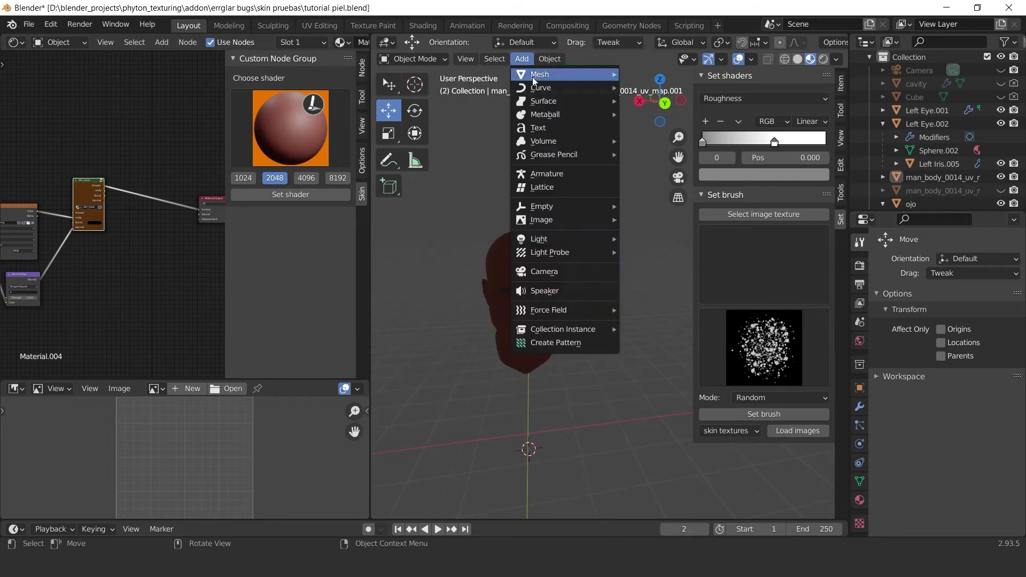
mouse_move(548, 238)
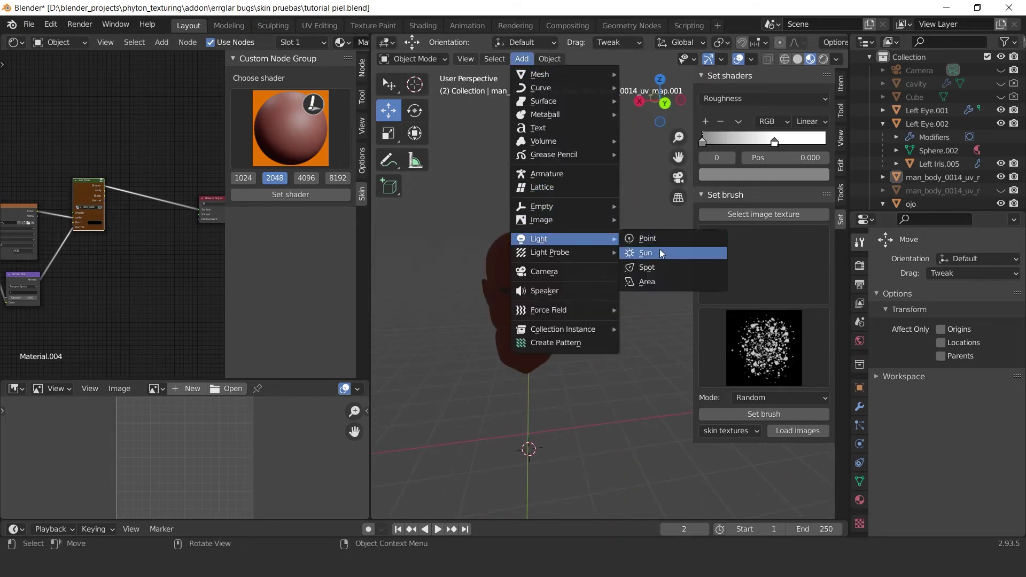
left_click(660, 250)
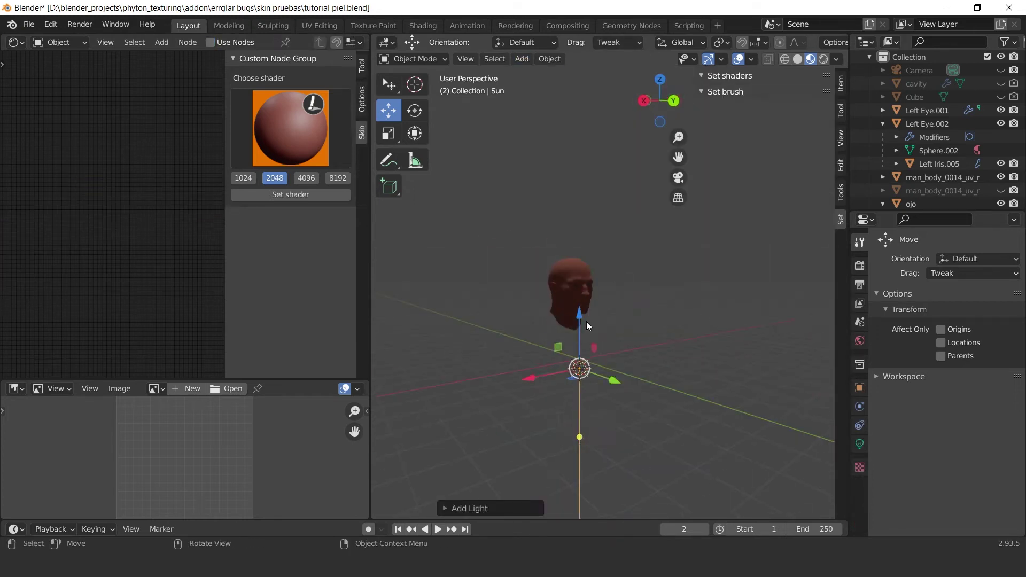
left_click_drag(584, 321, 581, 178)
Move the Sun in front of the head in side view and place a duplicate behind the head.
left_click(643, 100)
left_click_drag(613, 297, 588, 290)
key("g")
left_click(683, 262)
key("shift+d")
left_click(517, 252)
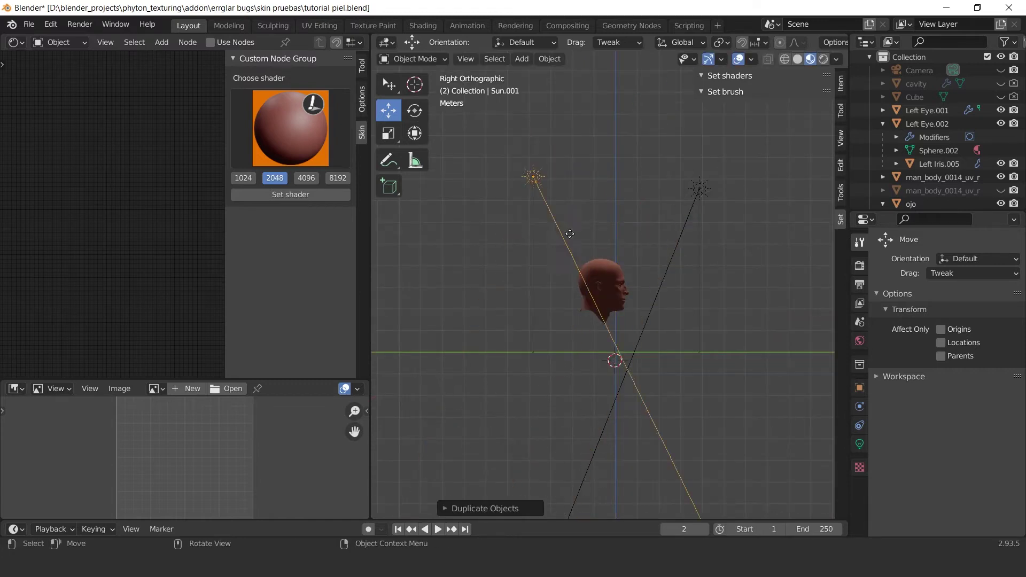
Set the front Sun light's strength to 5.
left_click(859, 444)
left_click(699, 188)
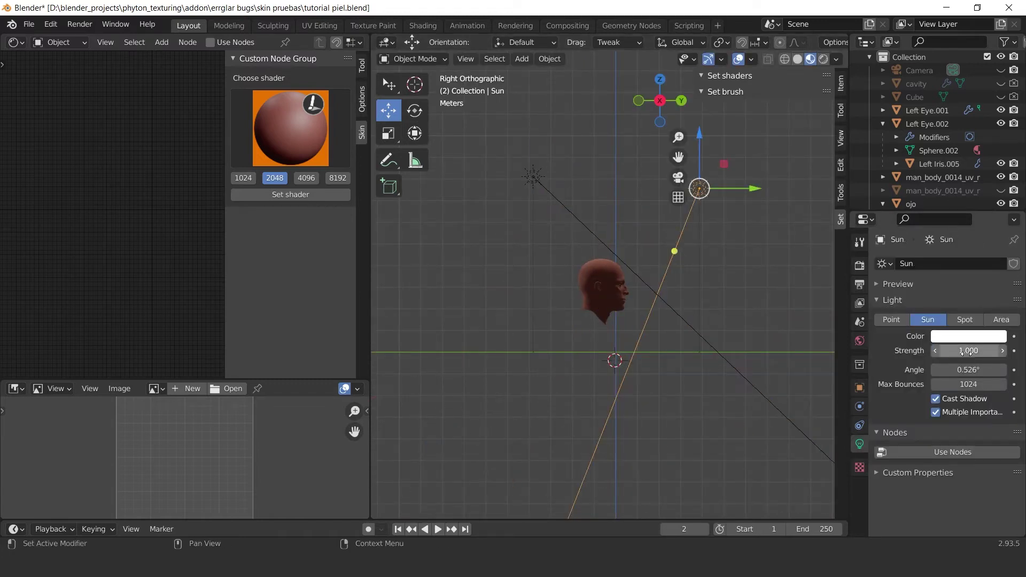
key("BackSpace")
key("Return")
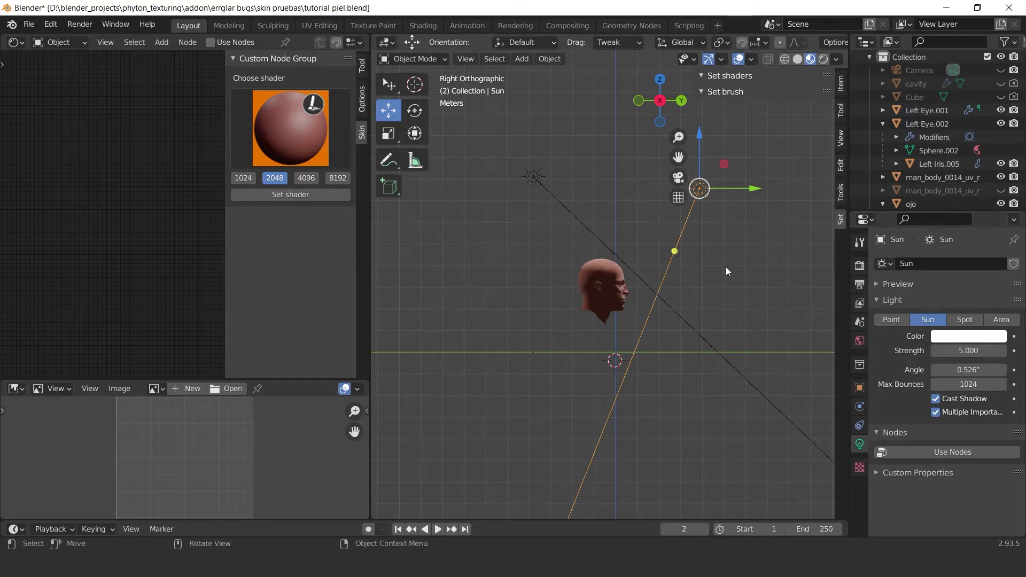
Duplicate the front Sun, place the copy between the two lights above the head and redirect its beam.
key("shift+d")
left_click(623, 247)
middle_click_drag(623, 247, 667, 243)
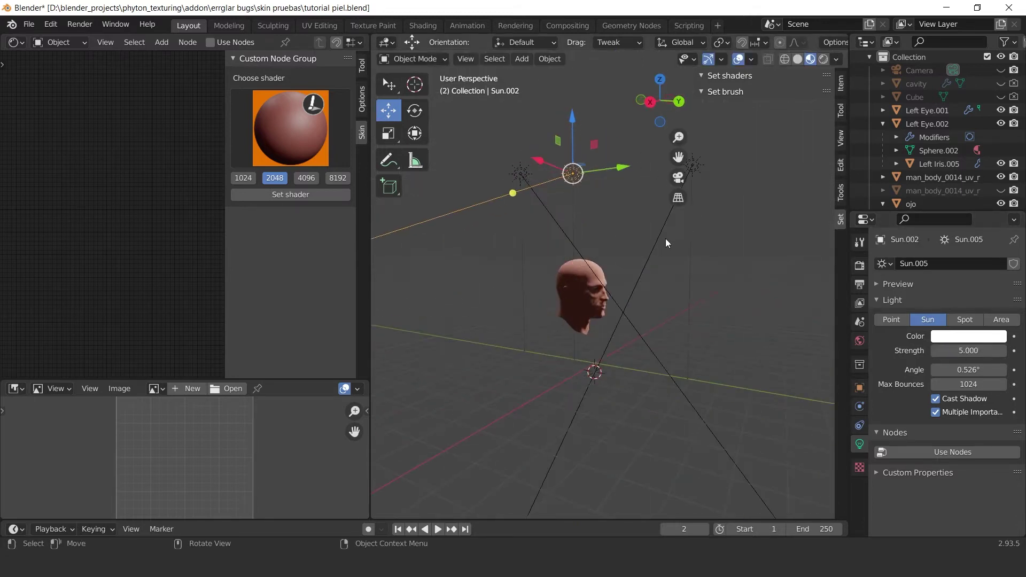
left_click_drag(667, 243, 695, 235, "alt")
left_click(704, 171)
left_click_drag(694, 184, 629, 272, "alt")
scroll(629, 273, "up", 7)
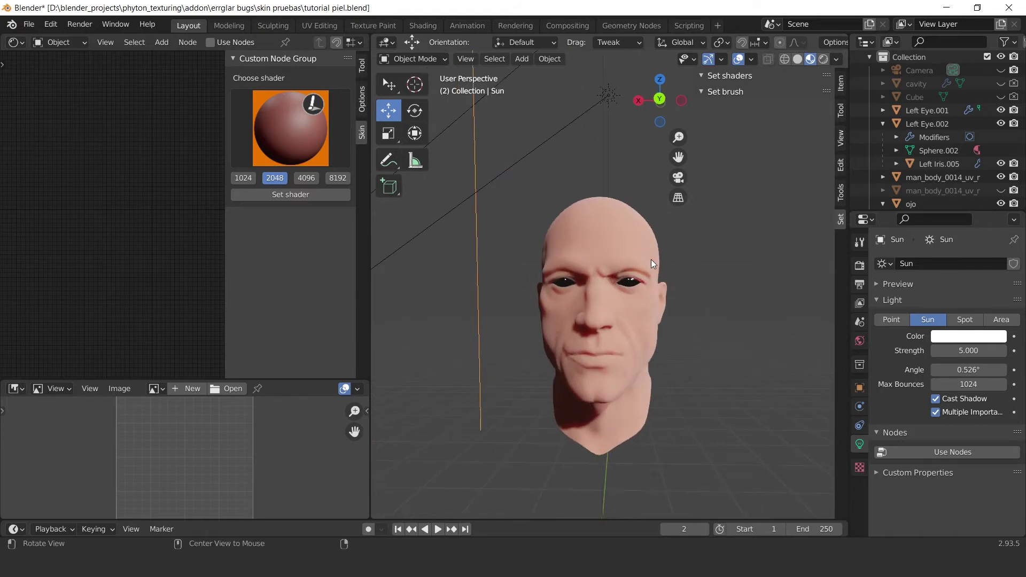
Select the head mesh and make its Baseskin.002 image texture the one to paint on.
left_click(608, 287)
scroll(596, 267, "down", 3)
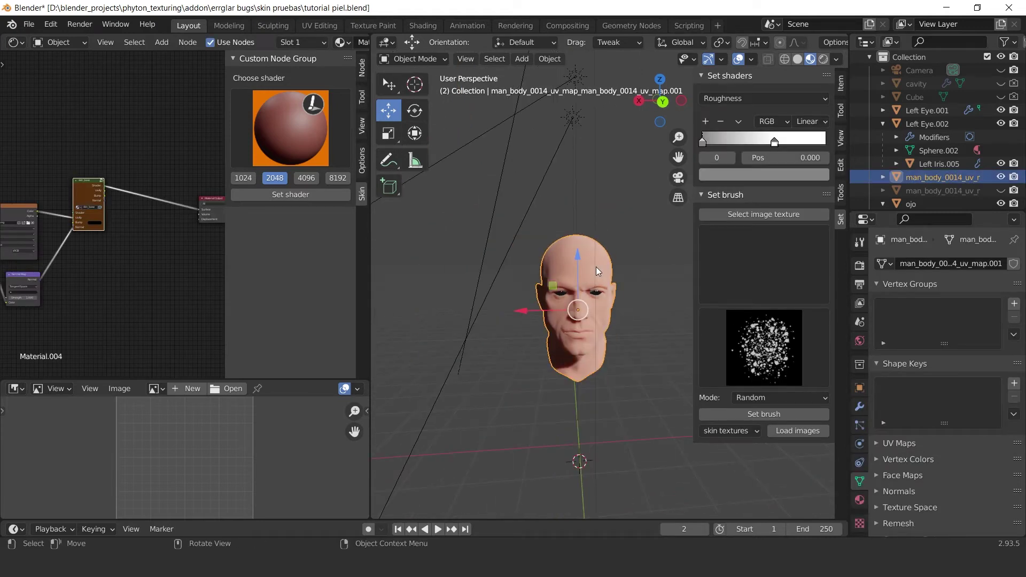
left_click(777, 211)
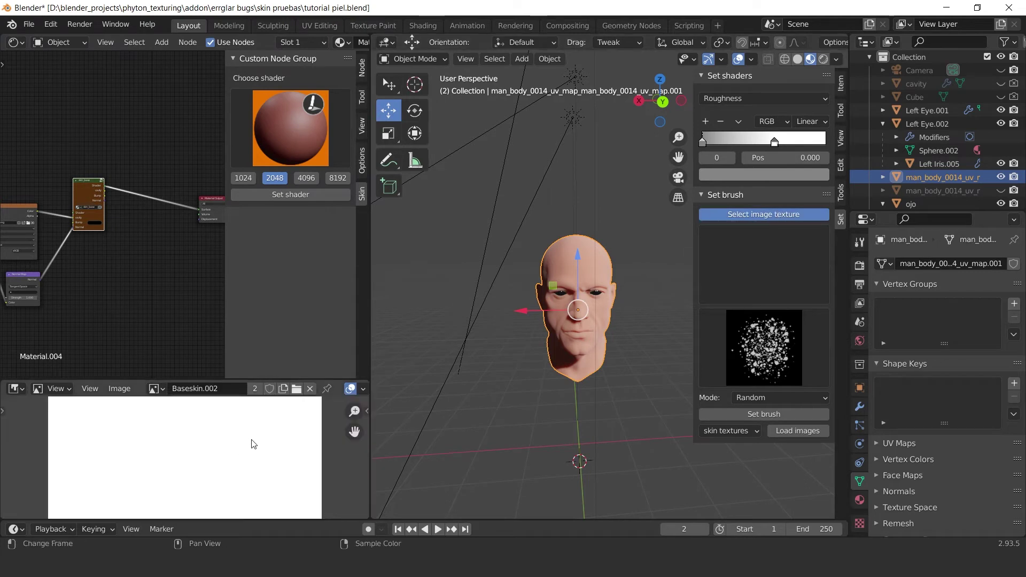
Choose the rough grey skin image as brush texture and the smooth round image as brush mask.
left_click(762, 277)
left_click(323, 338)
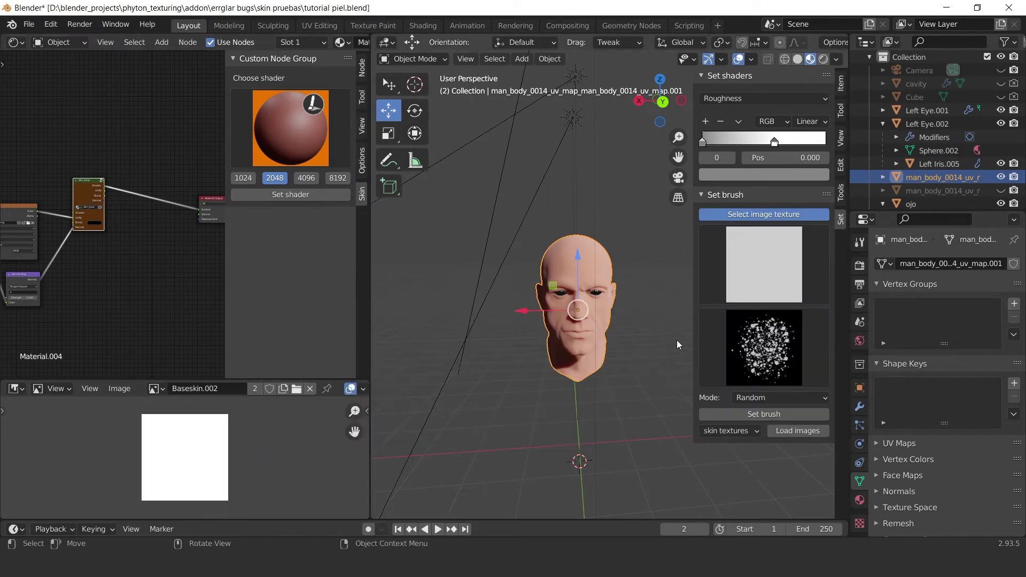
left_click(750, 350)
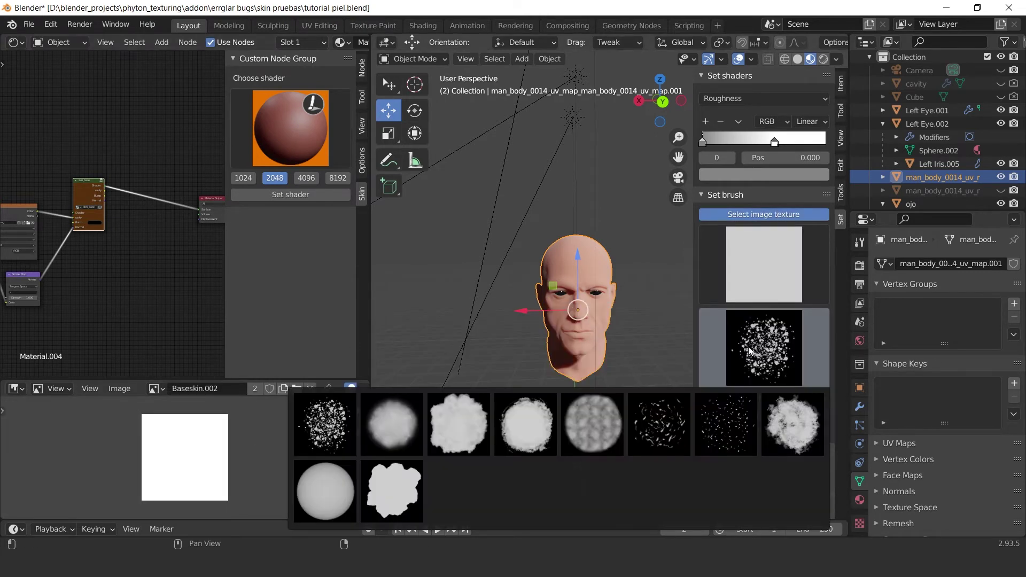
left_click(335, 485)
left_click(765, 278)
left_click(764, 278)
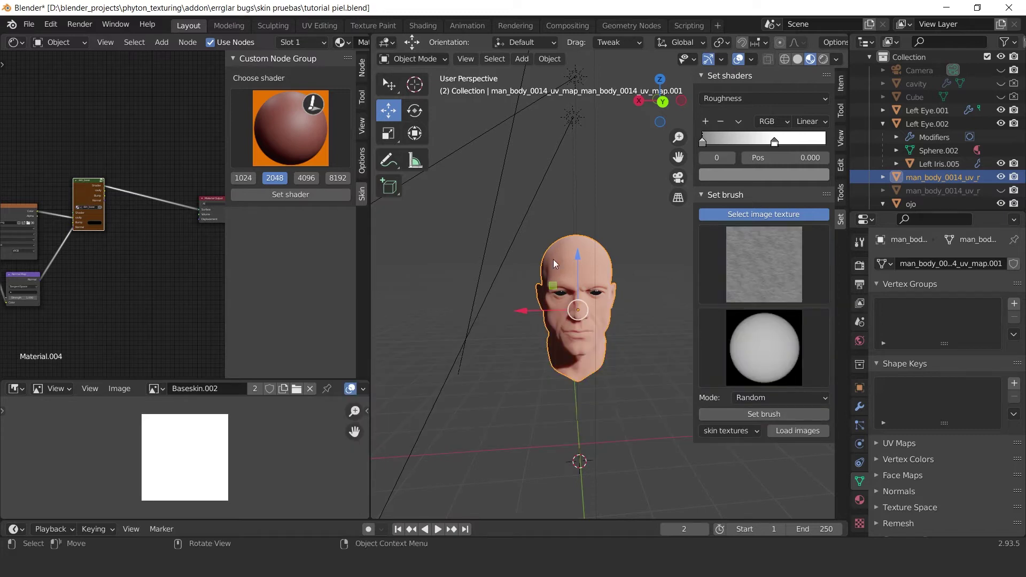
Switch the head to Texture Paint mode and apply the chosen images to the brush with View Plane mapping.
scroll(611, 226, "up", 3)
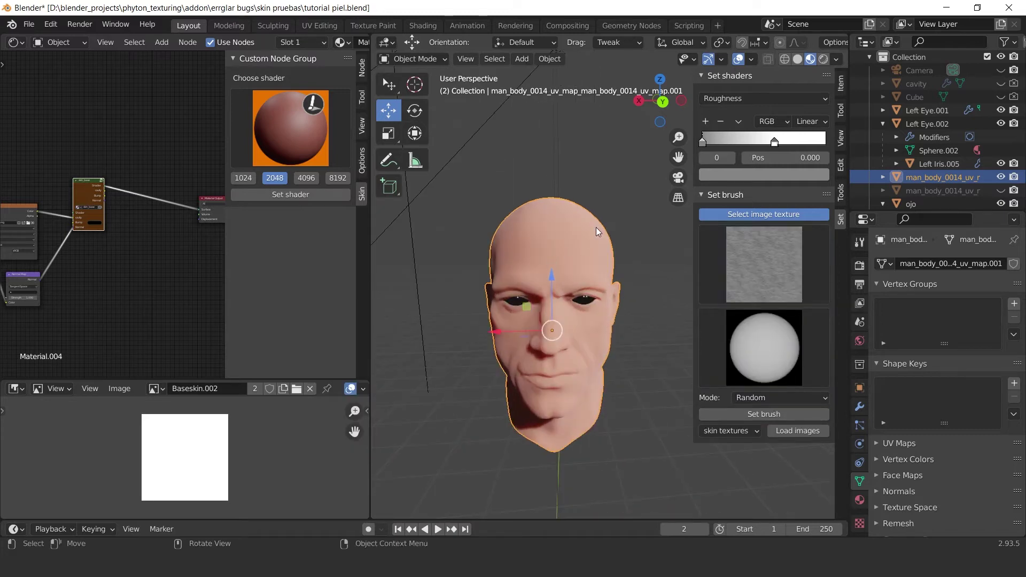
left_click(601, 197)
left_click(534, 196)
left_click(429, 60)
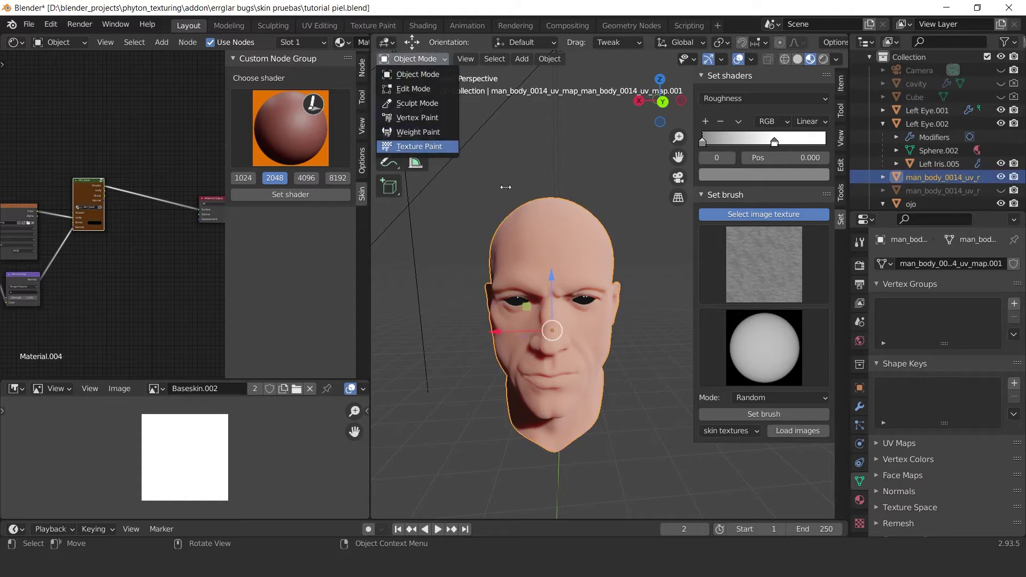
left_click(419, 145)
scroll(556, 246, "up", 3)
left_click(779, 398)
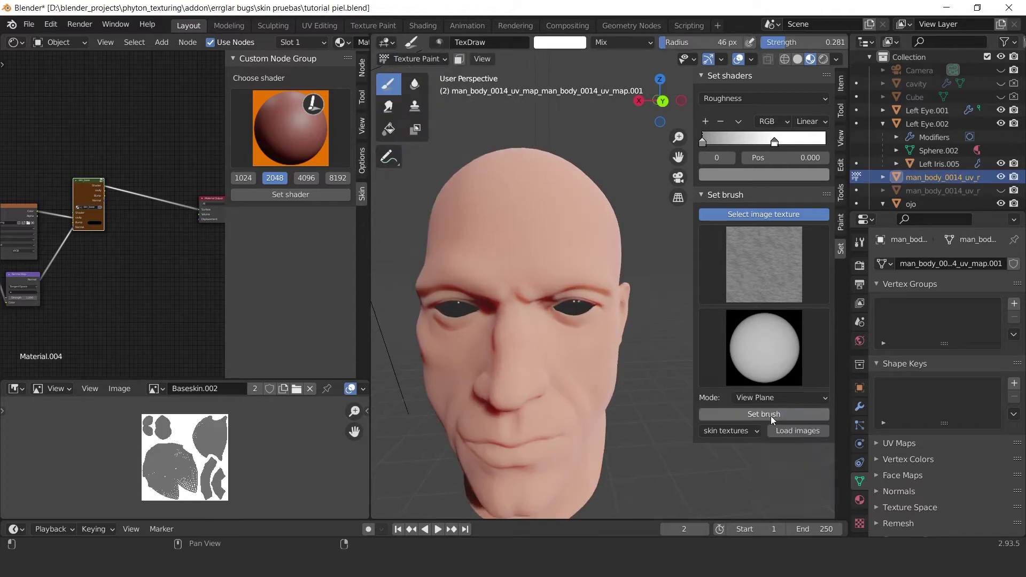
left_click(771, 413)
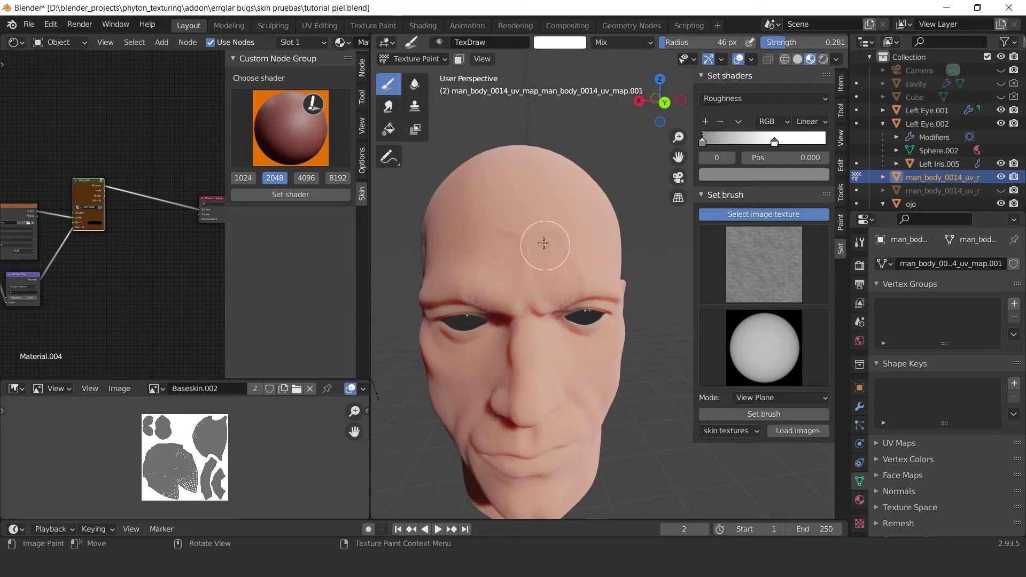
Paint the rough skin texture over the forehead and around the eyebrows.
left_click_drag(551, 259, 537, 295)
middle_click_drag(568, 273, 554, 270)
scroll(545, 235, "up", 2)
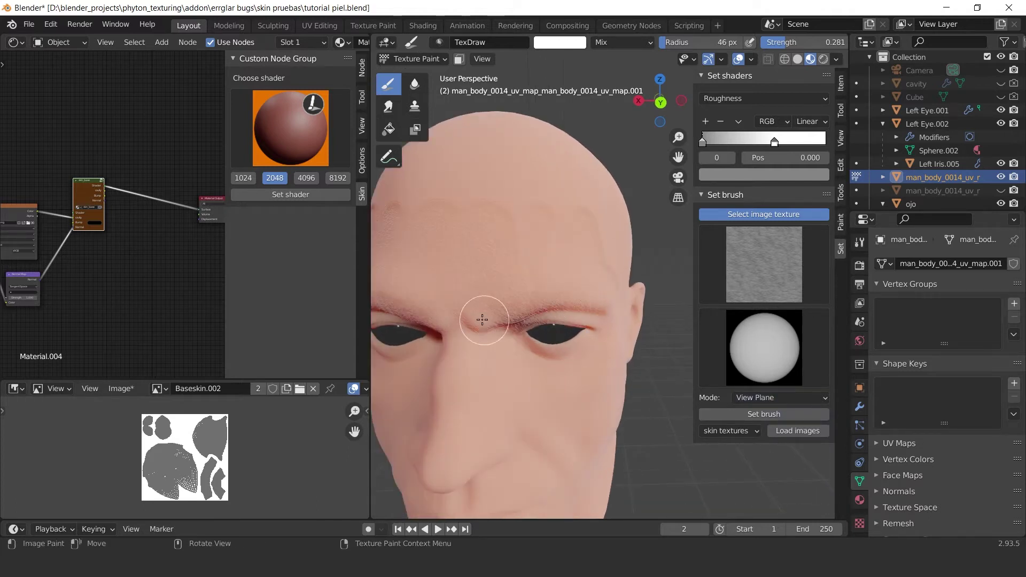
scroll(497, 320, "down", 3)
Examine the head's forms from the front and side in Solid shading, and return to Material Preview.
left_click(797, 59)
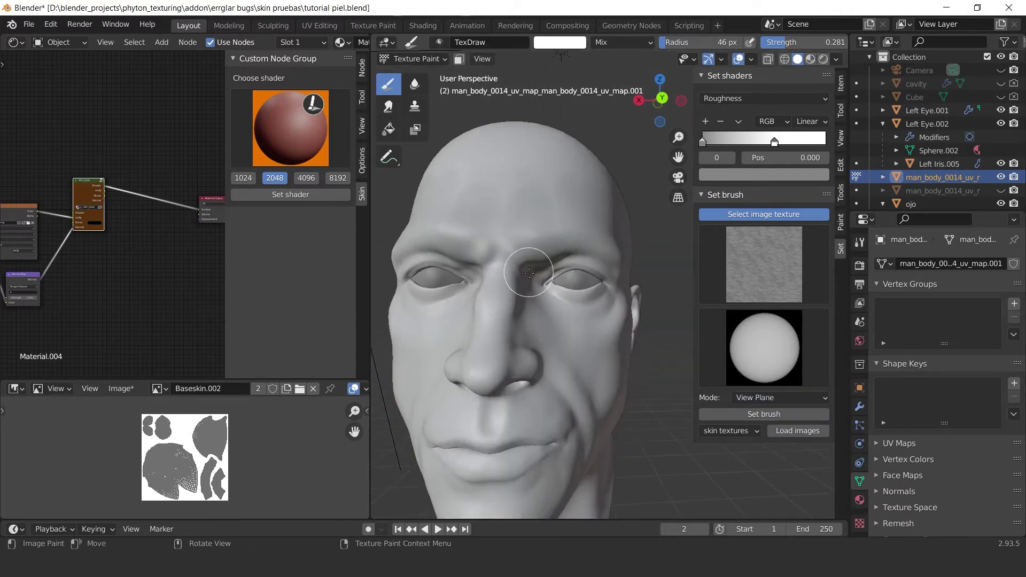
middle_click_drag(555, 375, 545, 338)
scroll(463, 281, "up", 2)
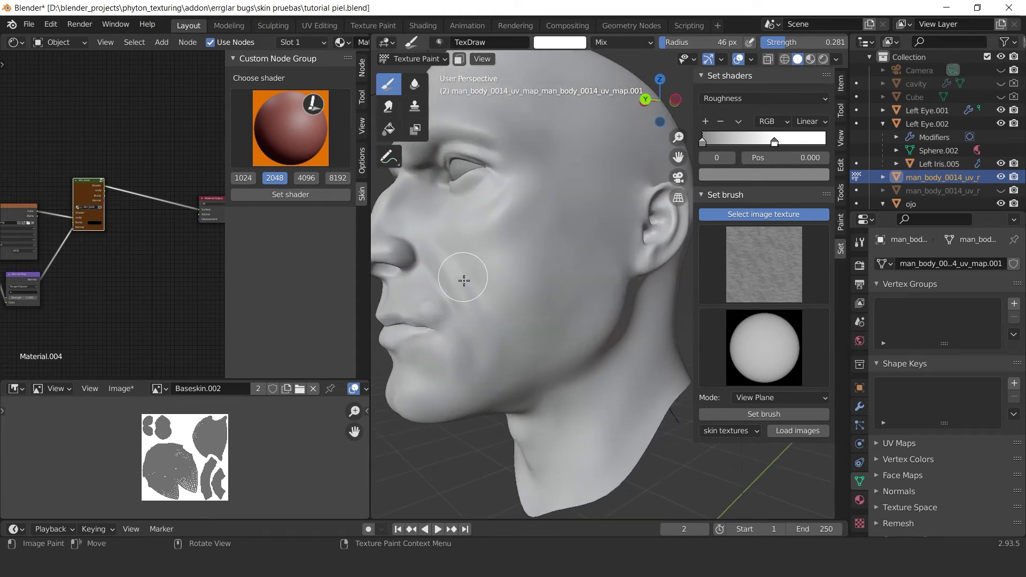
key("z")
Paint the rough skin texture over the temples, cheeks, nose, forehead and chin.
middle_click_drag(617, 220, 653, 252)
middle_click_drag(587, 262, 540, 295)
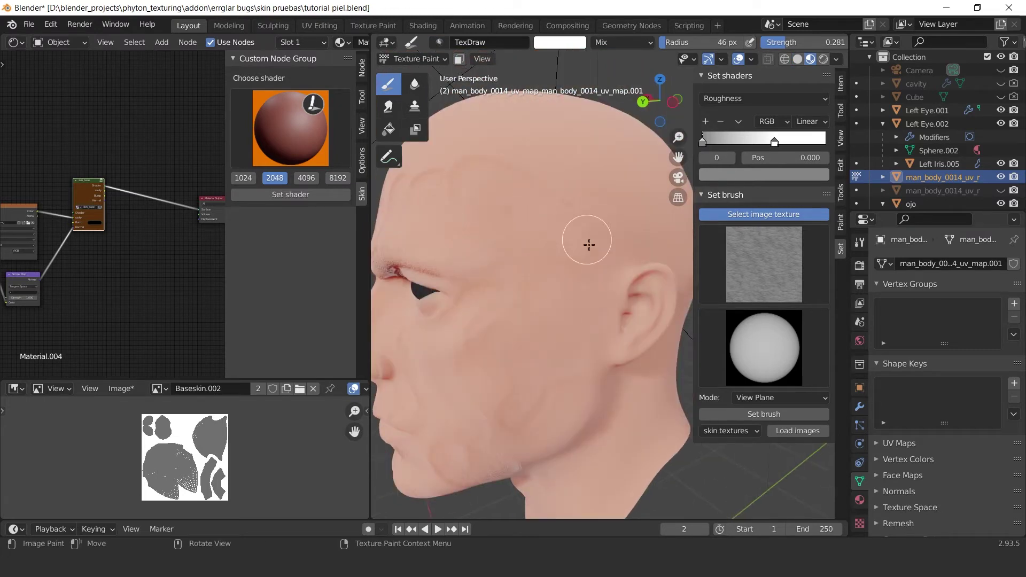
middle_click_drag(527, 192, 611, 217)
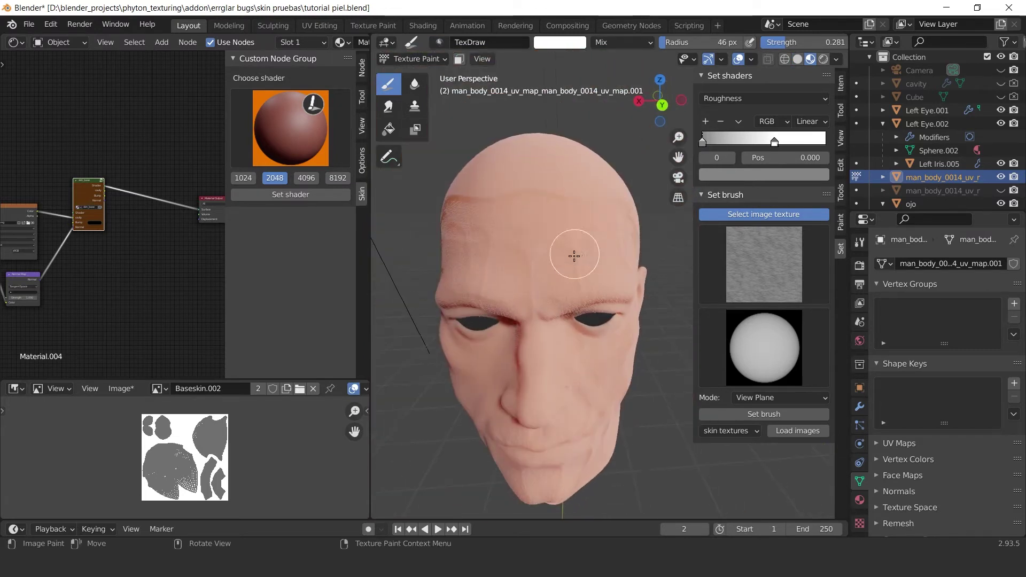
mouse_move(505, 289)
middle_mouse_down()
mouse_move(593, 267)
mouse_move(539, 361)
middle_mouse_up()
Show the active brush's texture settings and paint the rough skin texture over the jawline and neck.
left_click(859, 242)
scroll(968, 360, "down", 10)
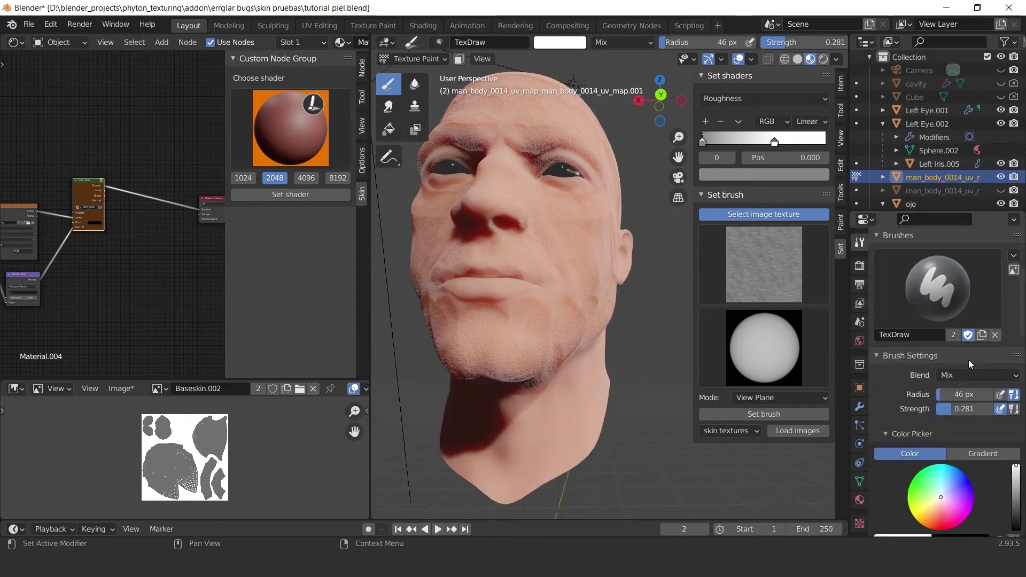
left_click(970, 407)
mouse_move(600, 344)
middle_mouse_down()
mouse_move(556, 275)
mouse_move(573, 339)
mouse_move(585, 284)
middle_mouse_up()
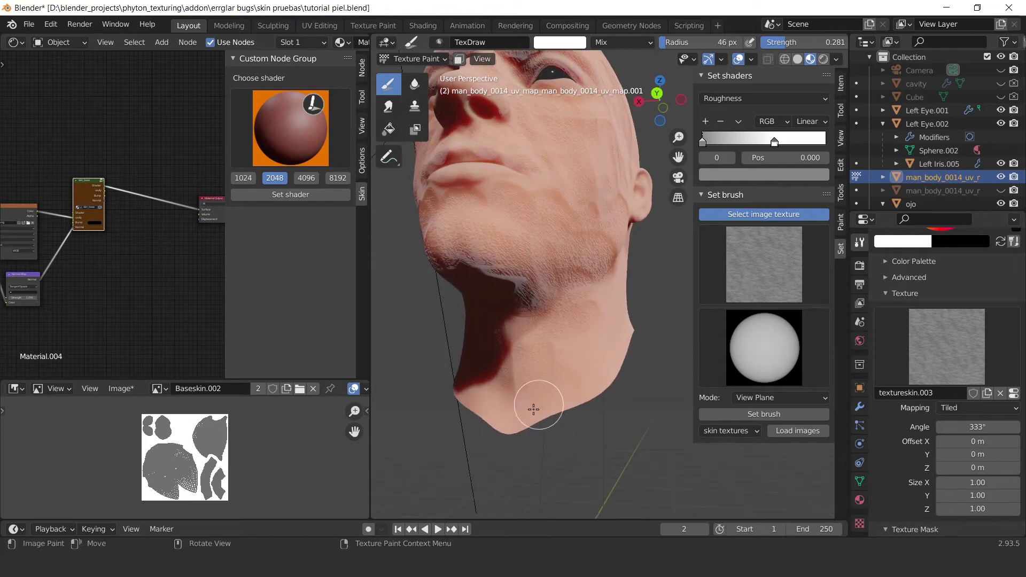
mouse_move(607, 316)
middle_mouse_down()
mouse_move(614, 398)
mouse_move(609, 343)
middle_mouse_up()
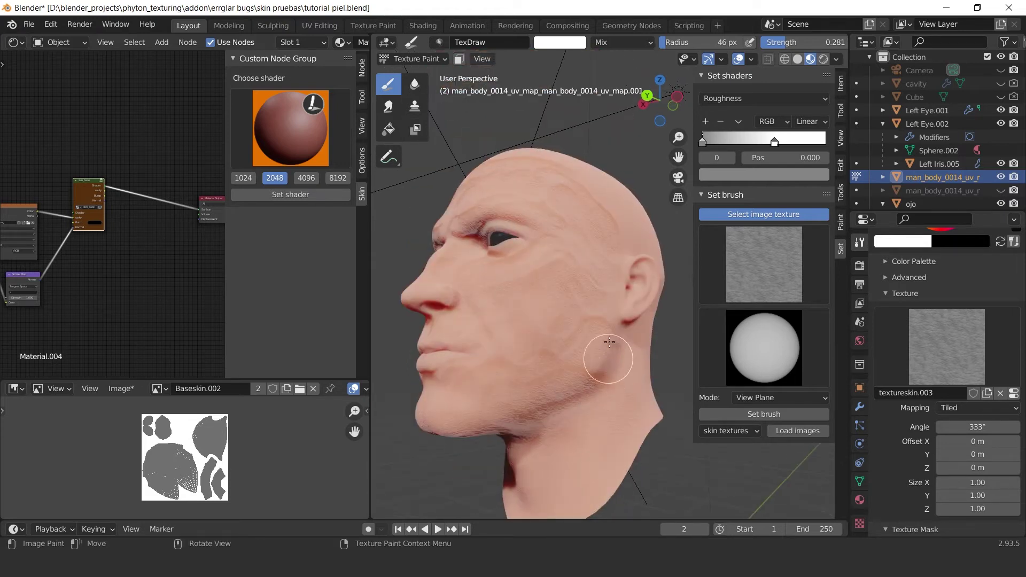
Paint more rough skin texture over the cheeks, around the mouth and across the forehead.
middle_click_drag(517, 367, 565, 354)
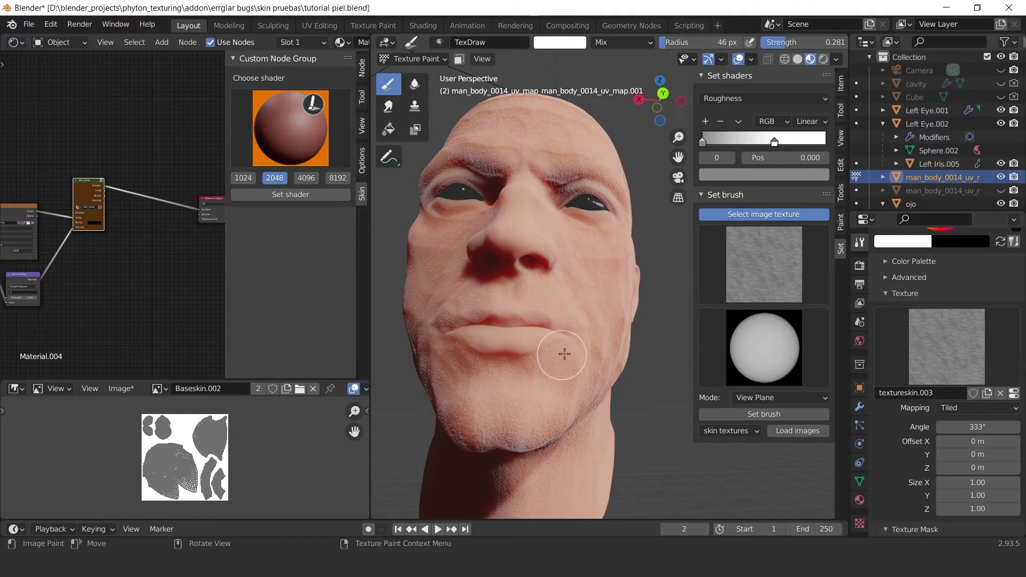
mouse_move(585, 316)
middle_mouse_down()
mouse_move(563, 374)
mouse_move(504, 416)
mouse_move(527, 321)
mouse_move(503, 268)
middle_mouse_up()
mouse_move(529, 347)
middle_mouse_down()
mouse_move(591, 405)
mouse_move(531, 366)
middle_mouse_up()
middle_click_drag(615, 282, 601, 333)
middle_click_drag(615, 261, 627, 230)
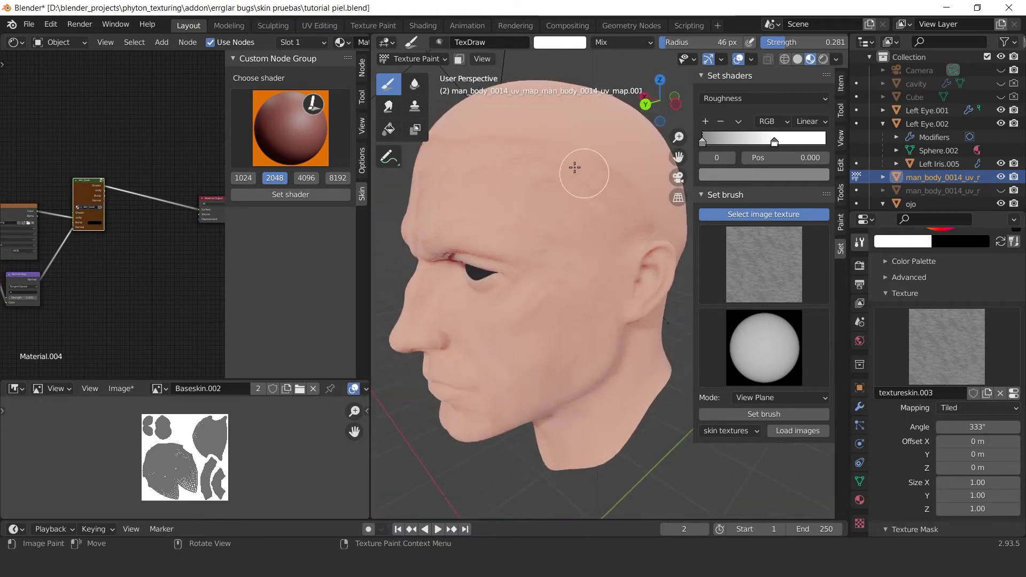
mouse_move(508, 165)
middle_mouse_down()
mouse_move(534, 199)
mouse_move(551, 188)
mouse_move(531, 214)
middle_mouse_up()
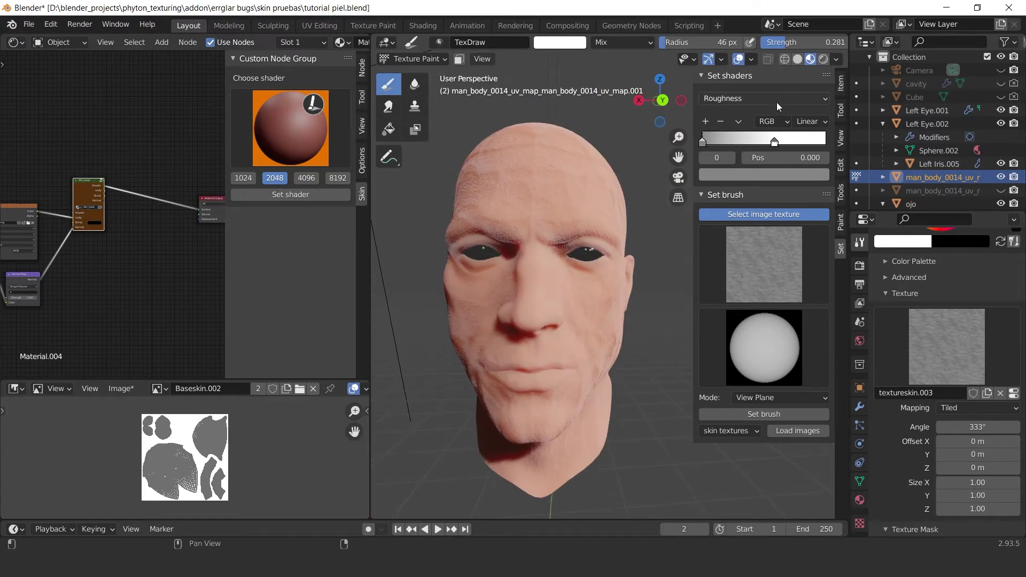
Choose the shader's Bump component and reduce its first default value to 0.122.
left_click(778, 100)
left_click(768, 144)
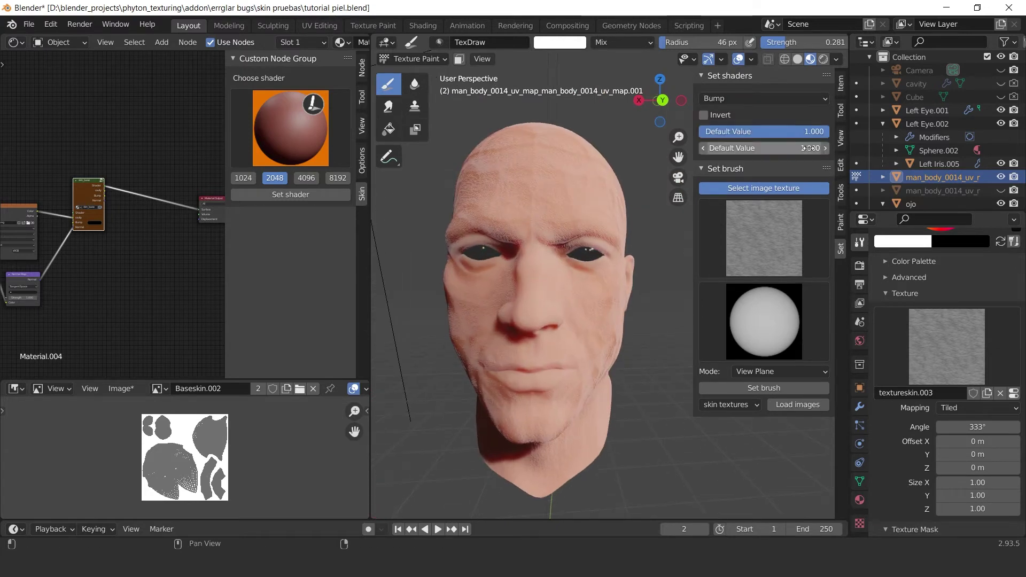
left_click_drag(804, 132, 798, 135)
left_click_drag(722, 132, 716, 133)
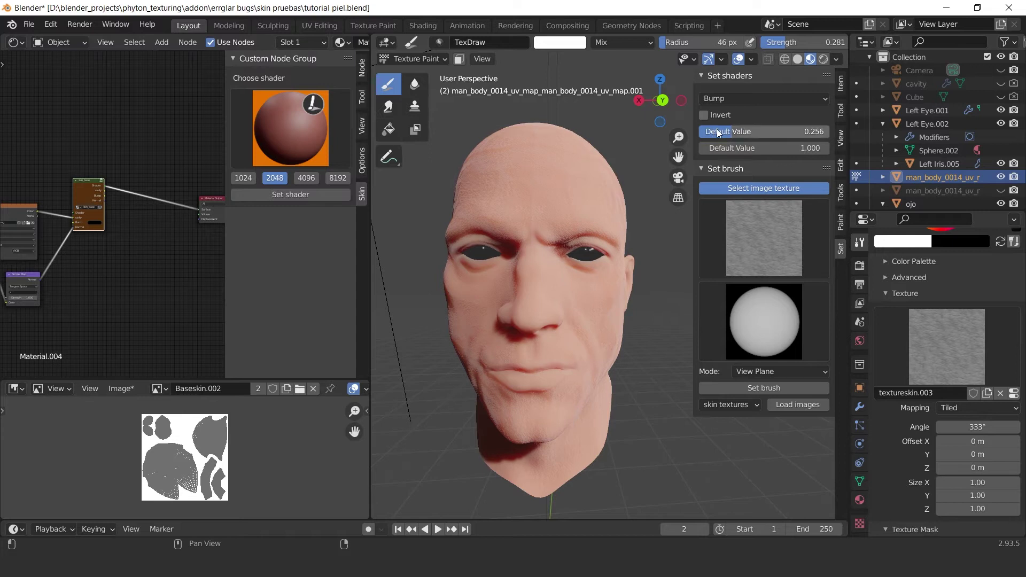
scroll(638, 205, "up", 5)
scroll(644, 216, "down", 5)
left_click_drag(653, 233, 653, 218, "alt")
scroll(643, 213, "down", 2)
left_click_drag(778, 135, 757, 135)
mouse_move(633, 253)
middle_mouse_down()
mouse_move(598, 265)
mouse_move(614, 247)
mouse_move(631, 268)
mouse_move(607, 263)
mouse_move(636, 236)
middle_mouse_up()
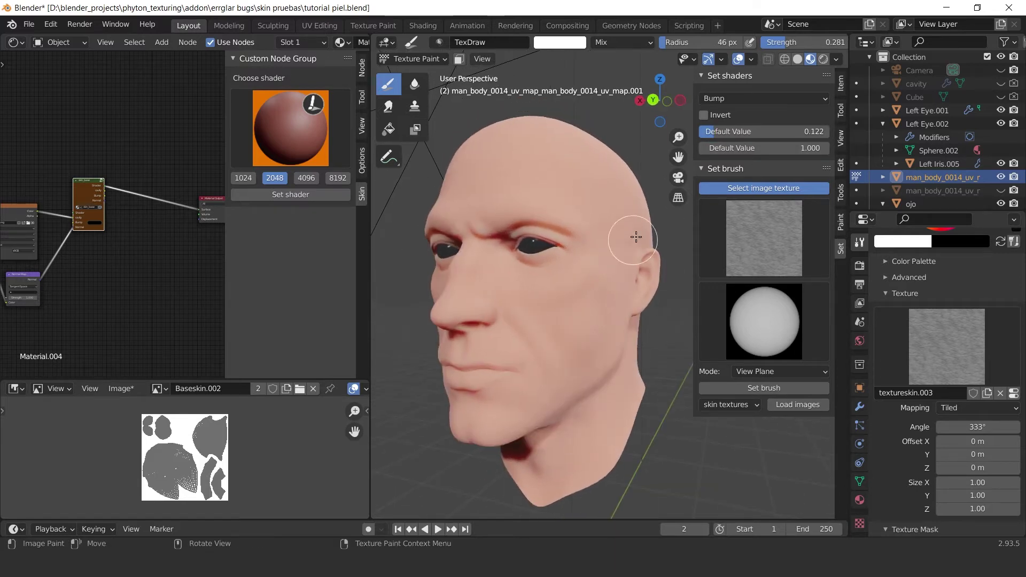
Choose the shader's Glossy component and darken its default colour to a deeper grey.
left_click(774, 101)
left_click(745, 155)
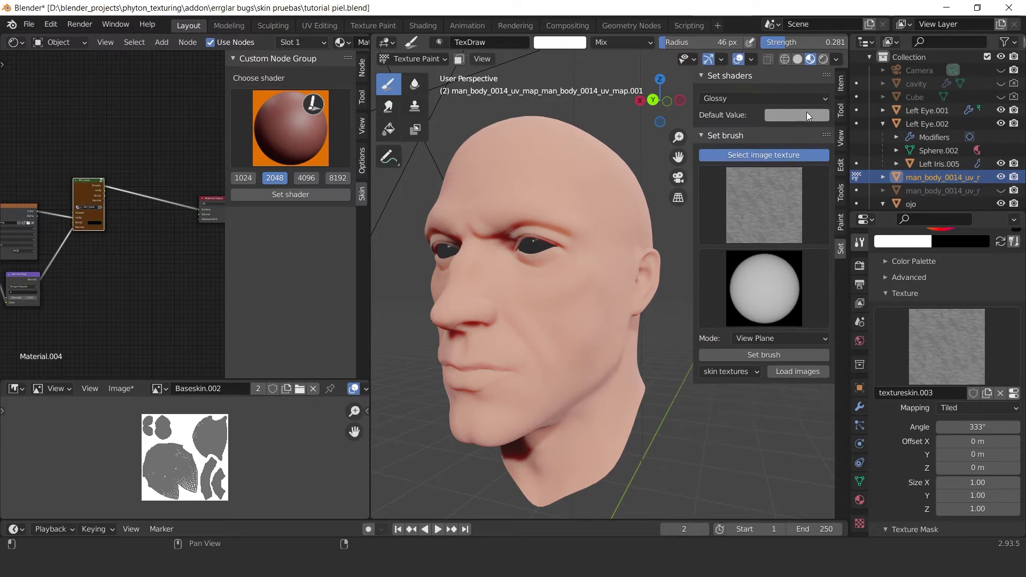
left_click(806, 115)
left_click_drag(879, 160, 879, 186)
middle_click_drag(671, 270, 648, 282)
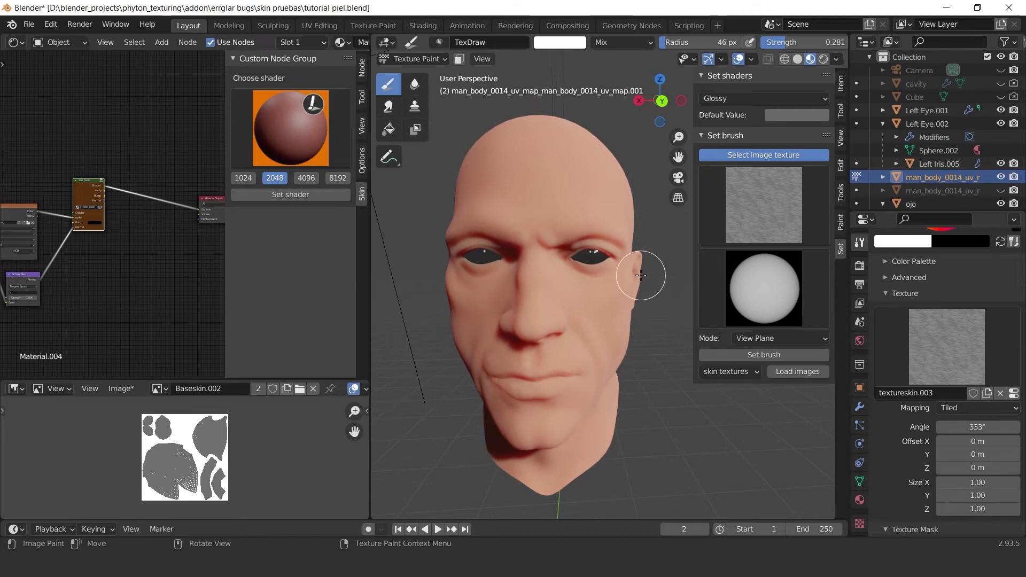
Add the green-and-beige colour shader at 2048 and insert it between the skin_base node and the Material Output.
left_click(286, 129)
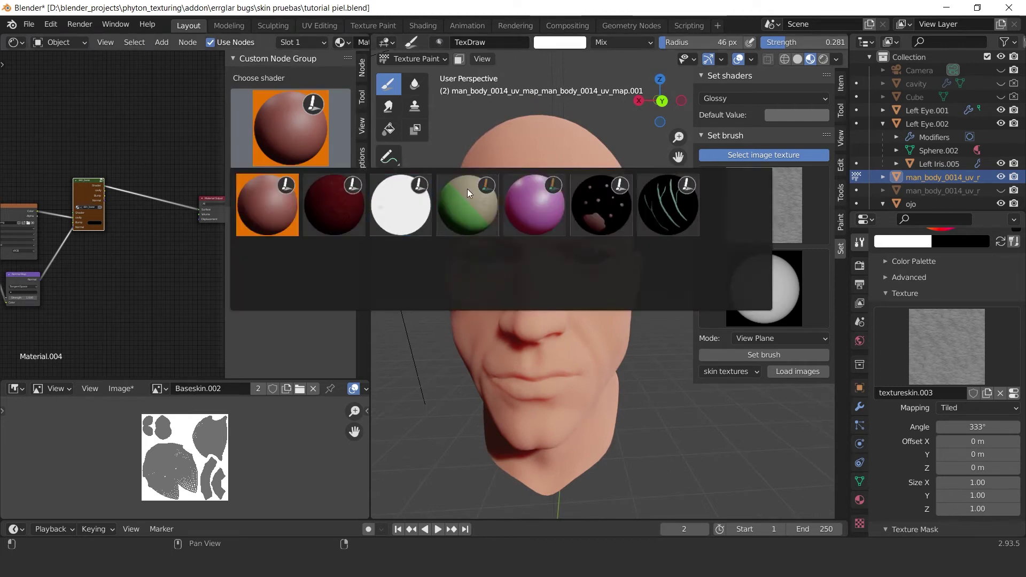
left_click(469, 187)
left_click(299, 197)
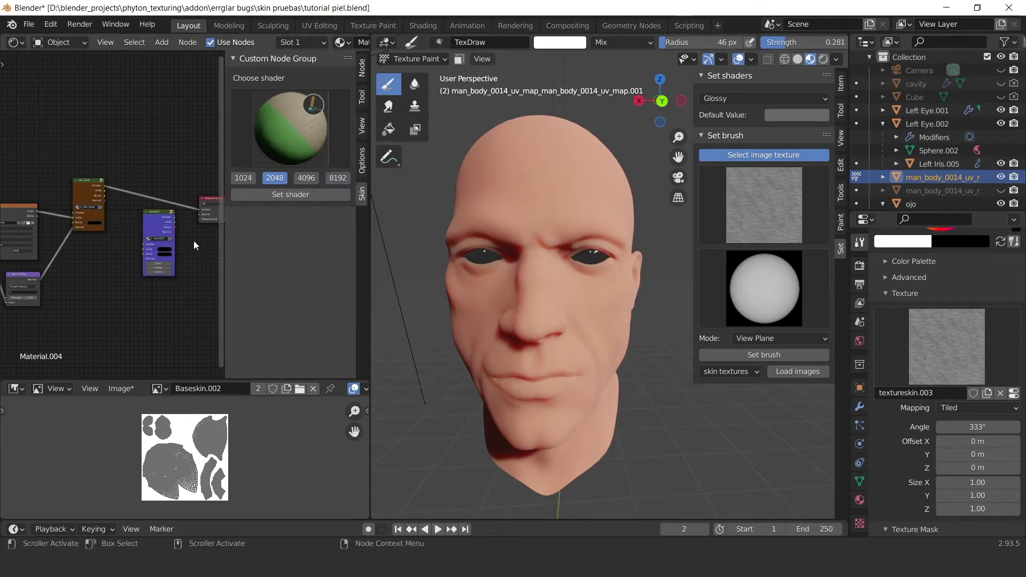
middle_click_drag(193, 240, 173, 254)
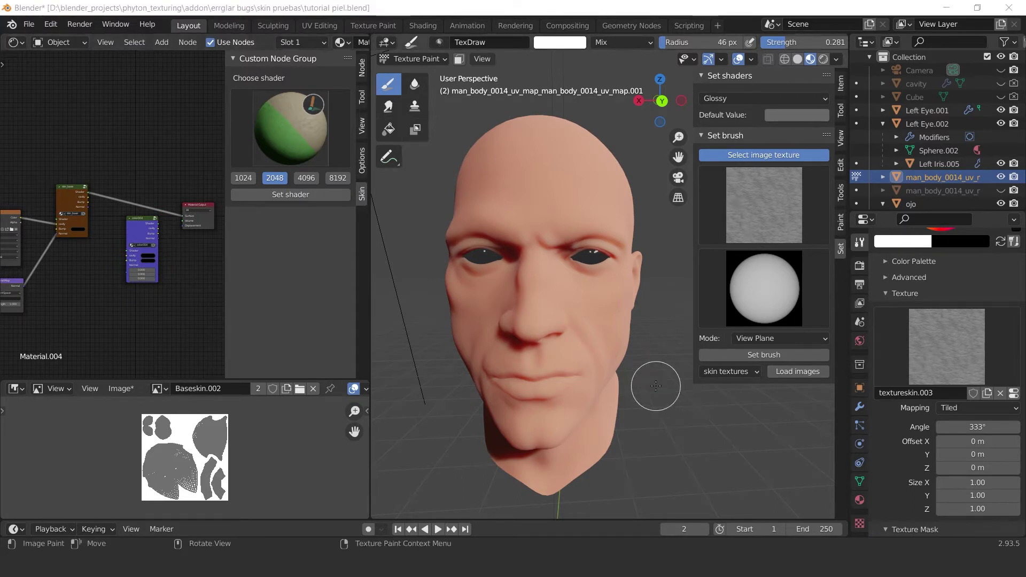
left_click_drag(129, 223, 115, 190)
Link skin_base's cavity, Bump and Normal outputs to the color.004 node and select its image texture for painting.
scroll(128, 170, "up", 3)
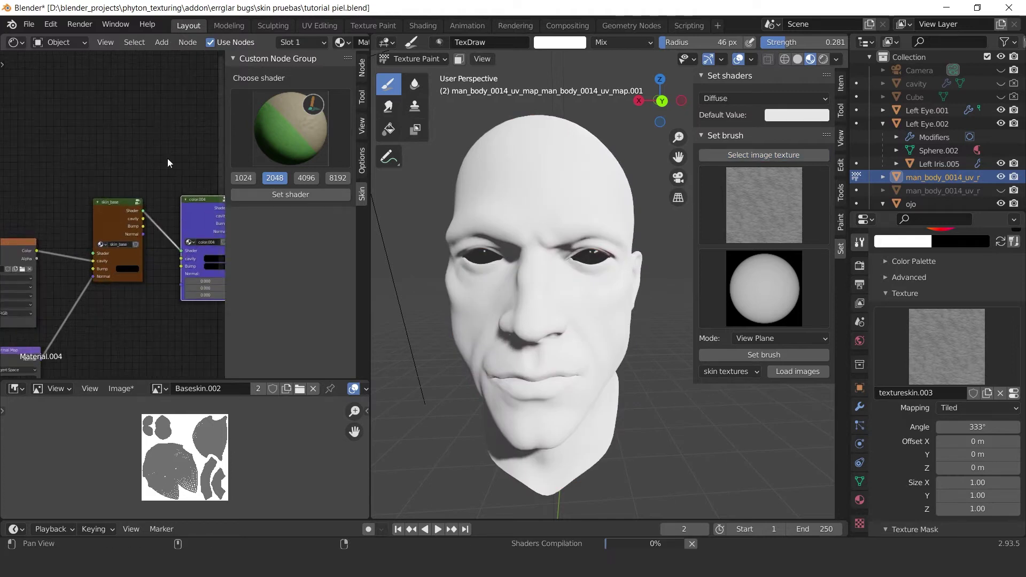
left_click(797, 59)
mouse_move(89, 199)
left_mouse_down()
mouse_move(125, 230)
mouse_move(127, 240)
mouse_move(101, 229)
mouse_move(117, 230)
mouse_move(127, 263)
left_mouse_up()
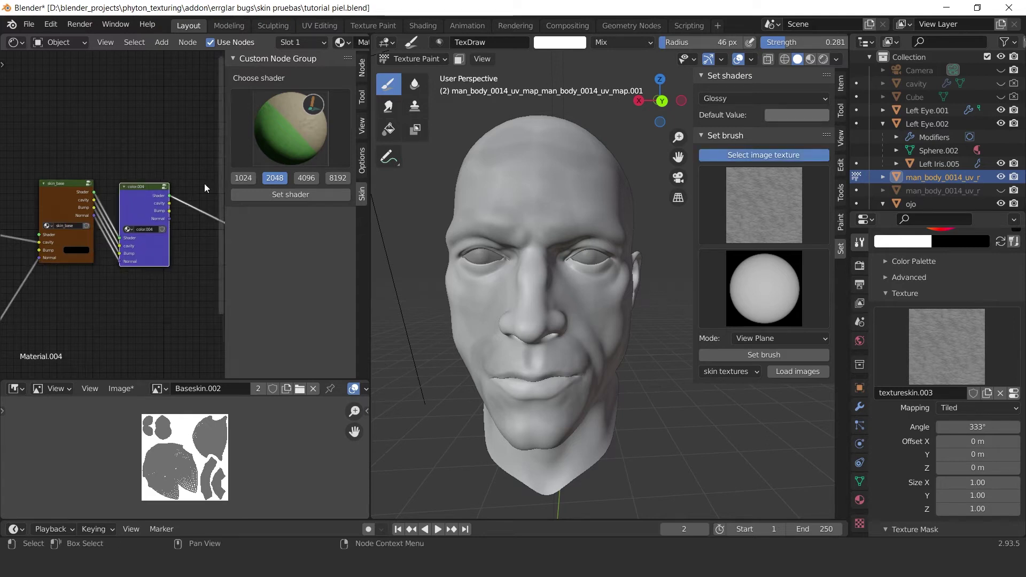
left_click(770, 158)
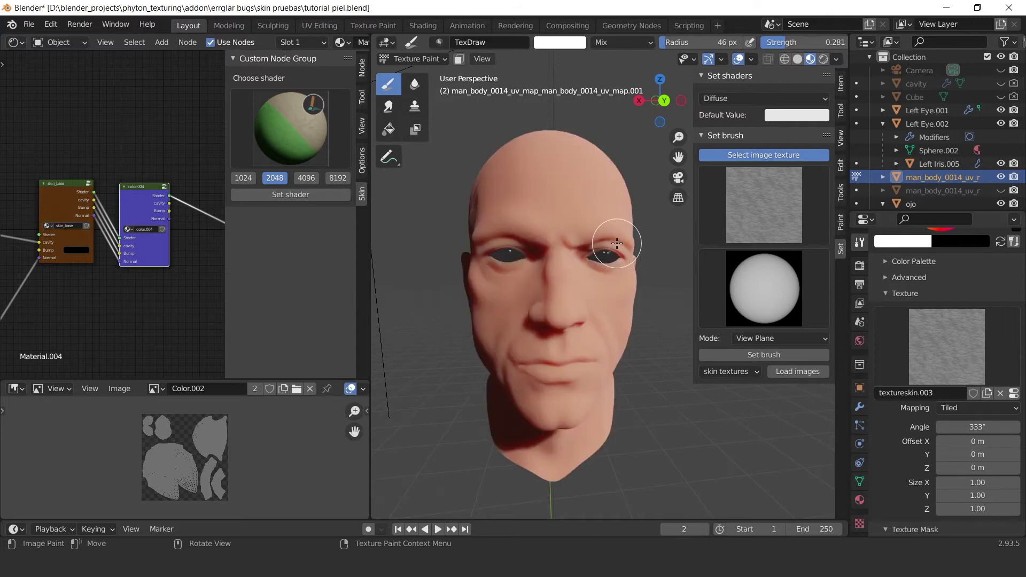
Set up the View Plane brush with the soft cloudy round mask and a fine rough skin texture.
left_click(764, 288)
left_click(466, 374)
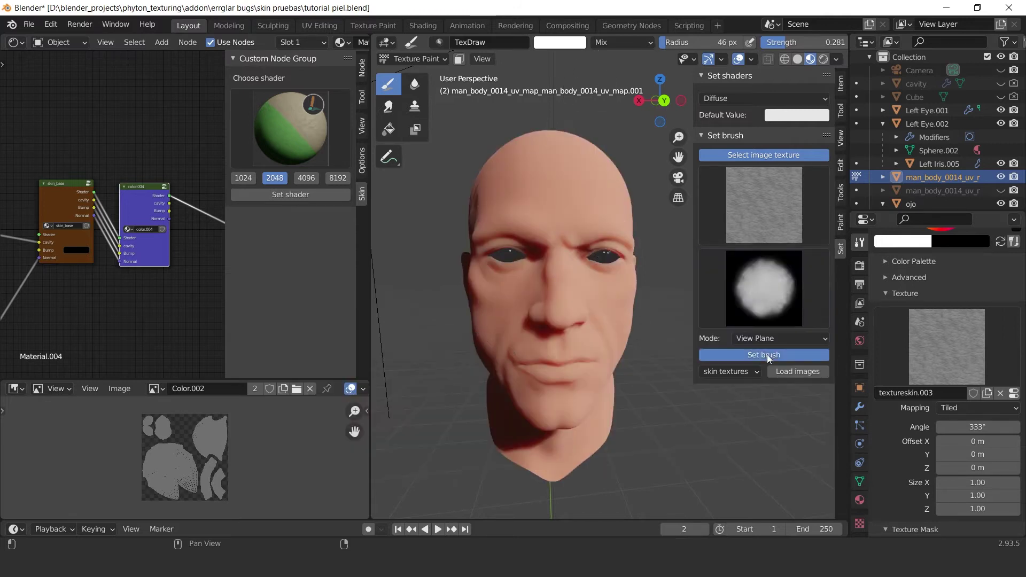
left_click(761, 213)
left_click(660, 283)
left_click(761, 355)
scroll(615, 277, "up", 2)
mouse_move(636, 257)
left_mouse_down("alt")
mouse_move(620, 261)
mouse_move(623, 238)
left_mouse_up("alt")
left_click(570, 43)
left_click(761, 209)
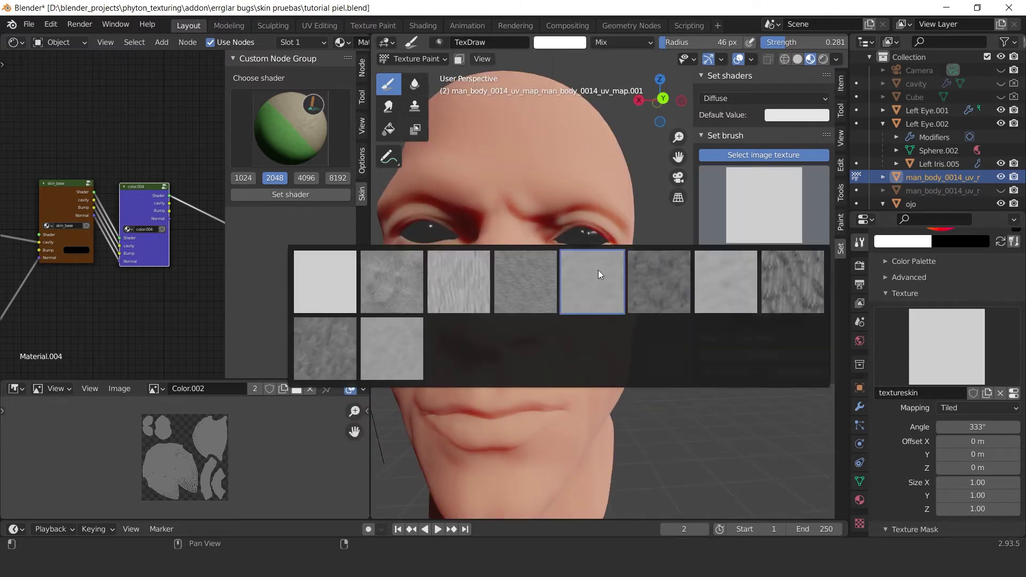
left_click(592, 280)
Paint lavender shading under the eyes with a 35 px brush at 0.573 strength.
left_click(575, 44)
left_click_drag(594, 101, 601, 96)
key("f")
left_click(558, 259)
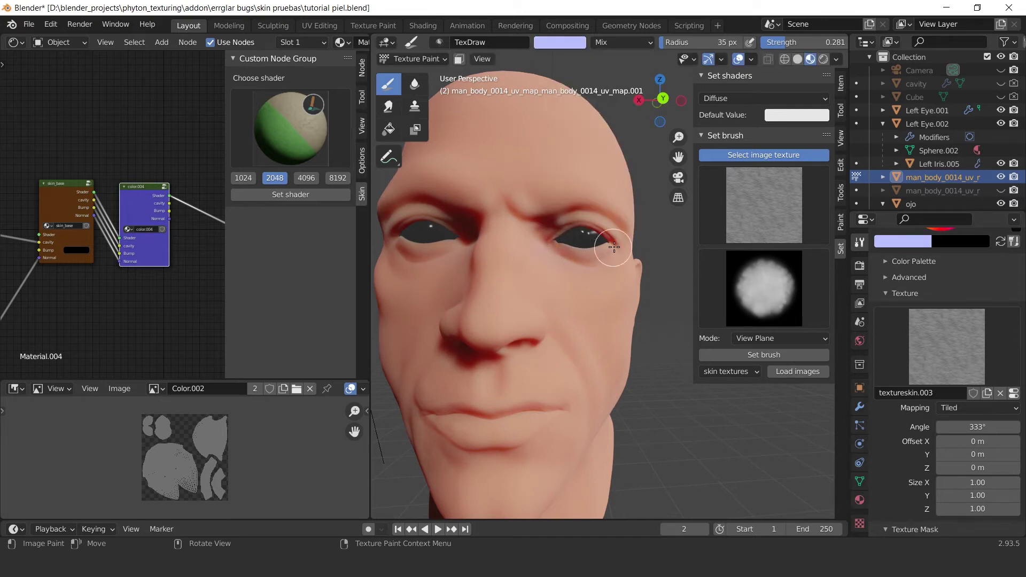
left_click_drag(609, 251, 615, 245)
left_click_drag(778, 44, 804, 45)
mouse_move(602, 248)
left_mouse_down()
mouse_move(555, 248)
mouse_move(575, 227)
mouse_move(570, 248)
mouse_move(609, 220)
left_mouse_up()
Select the skin_base node and shift its shader's default colour toward a redder skin tone.
left_click(66, 195)
left_click(800, 100)
left_click(804, 144)
left_click(797, 116)
left_click(812, 212)
mouse_move(627, 292)
middle_mouse_down()
mouse_move(584, 298)
mouse_move(612, 289)
middle_mouse_up()
Reselect the color.004 node's image texture for painting and set the brush colour to dark red.
left_click(144, 196)
left_click(764, 139)
left_click(562, 43)
left_click(593, 131)
left_click(645, 109)
Paint dark red tones over the cheeks, around the nose and mouth, and down the neck.
middle_click_drag(527, 312, 521, 301)
left_click_drag(559, 347, 560, 313, "alt")
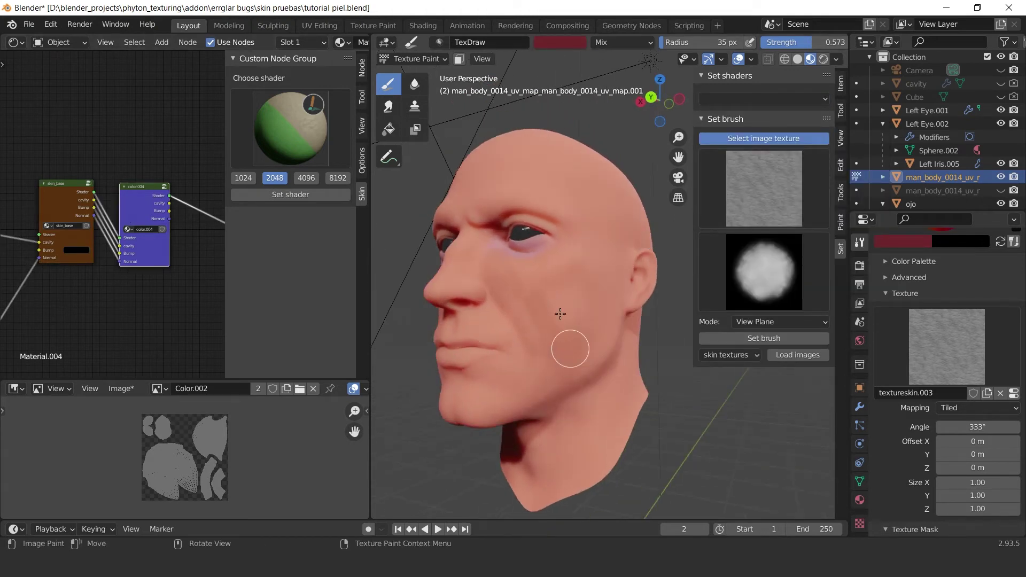
middle_click_drag(584, 243, 537, 400)
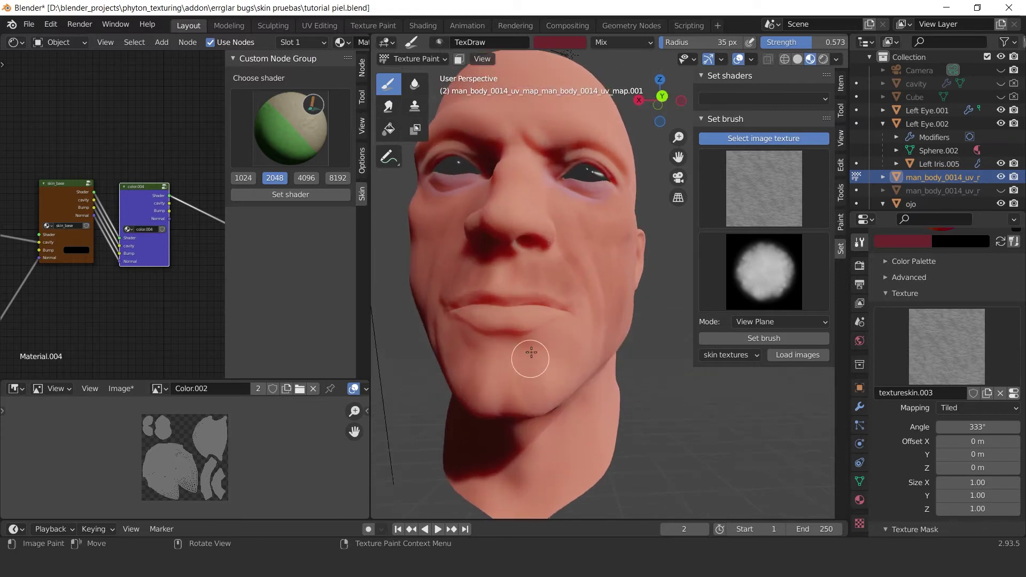
middle_click_drag(526, 349, 556, 402)
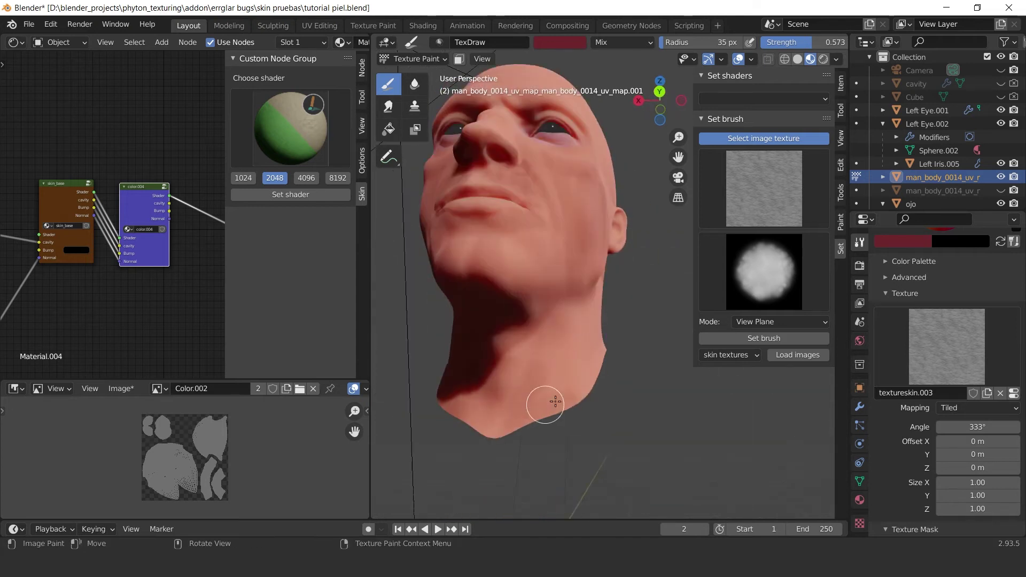
middle_click_drag(557, 326, 570, 398)
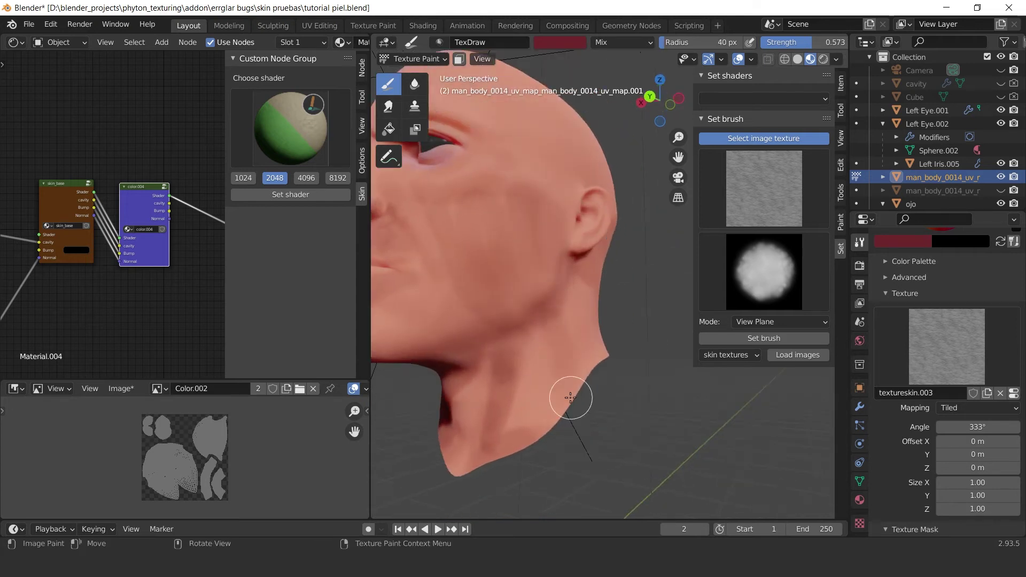
middle_click_drag(542, 430, 563, 314)
mouse_move(449, 338)
middle_mouse_down()
mouse_move(524, 358)
mouse_move(623, 248)
mouse_move(560, 384)
mouse_move(555, 277)
mouse_move(607, 272)
middle_mouse_up()
Pick another brush colour and paint patches of it across the forehead.
left_click(565, 44)
left_click(587, 137)
mouse_move(535, 171)
left_mouse_down()
mouse_move(492, 232)
mouse_move(561, 198)
left_mouse_up()
middle_click_drag(539, 235, 557, 244)
left_click_drag(559, 248, 617, 227)
Set the brush colour to brown and paint subtle tone over the forehead, around the mouth and along the jaw.
left_click(560, 42)
left_click(578, 136)
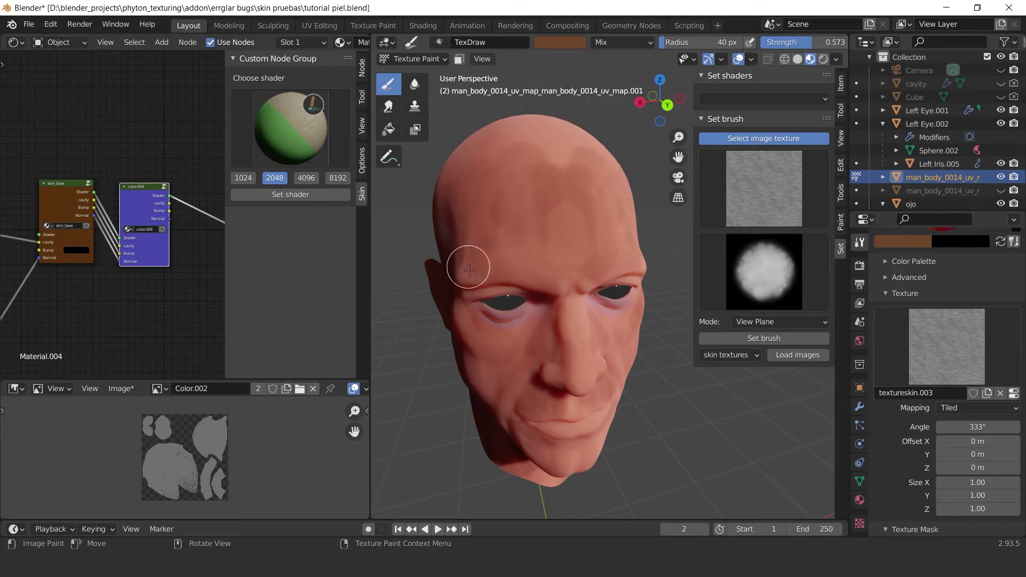
left_click_drag(620, 263, 531, 191, "alt")
scroll(540, 196, "up", 2)
left_click_drag(483, 238, 500, 304, "alt")
middle_click_drag(515, 341, 548, 303)
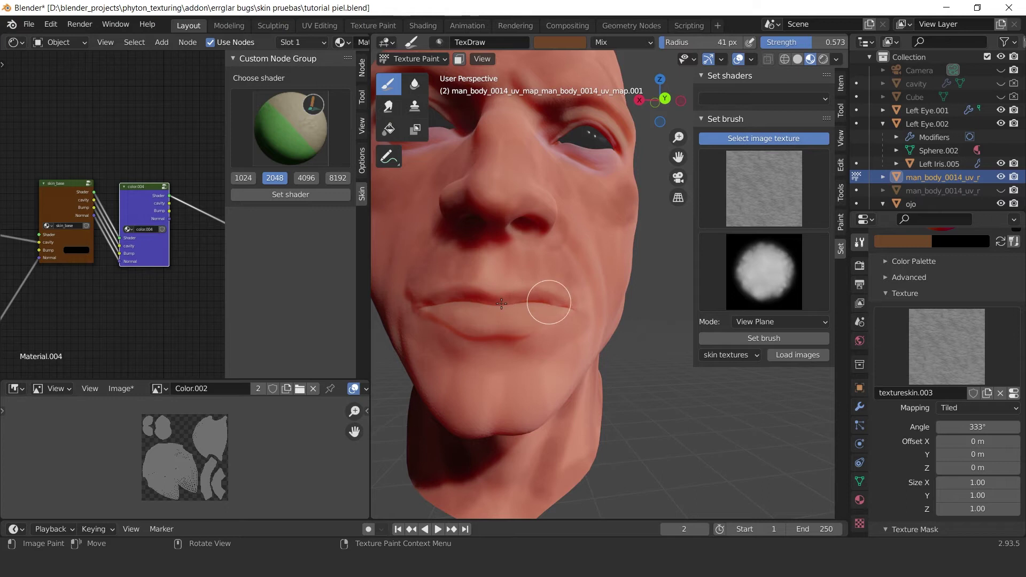
scroll(614, 285, "down", 3)
middle_click_drag(598, 268, 524, 456)
middle_click_drag(584, 427, 609, 346)
left_click_drag(610, 346, 575, 382, "alt")
left_click_drag(502, 444, 607, 344, "alt")
scroll(472, 402, "down", 2)
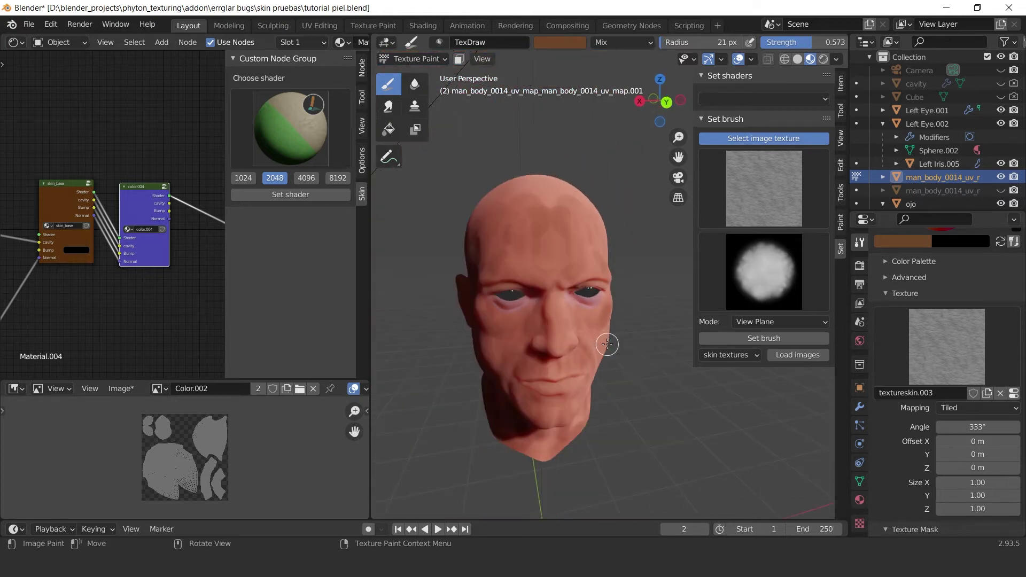
Apply the soft cloudy round mask to the brush with the mapping mode set to Random.
left_click(775, 321)
left_click(764, 273)
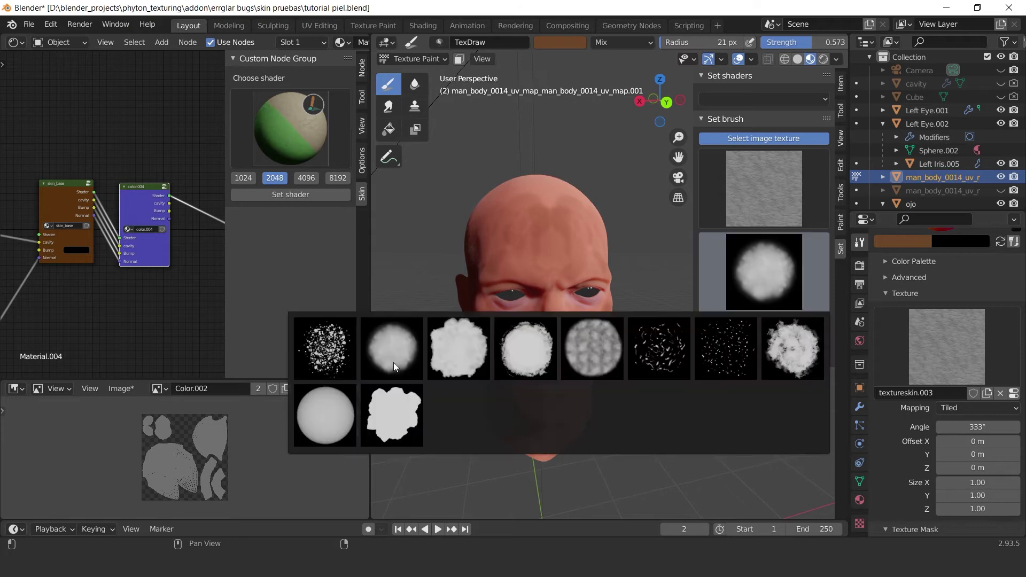
left_click(391, 348)
left_click(756, 339)
Set up the brush with a lighter brown colour, a 33 px radius and the plain light-grey texture.
scroll(582, 369, "up", 2)
left_click(560, 42)
left_click_drag(650, 109, 650, 97)
key("f")
left_click(526, 176)
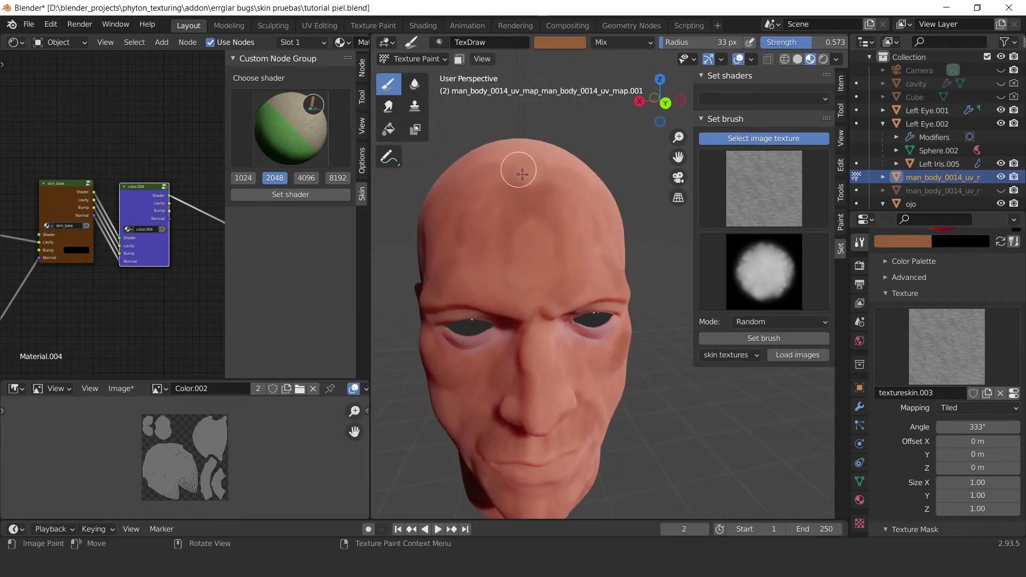
left_click(764, 187)
left_click(339, 263)
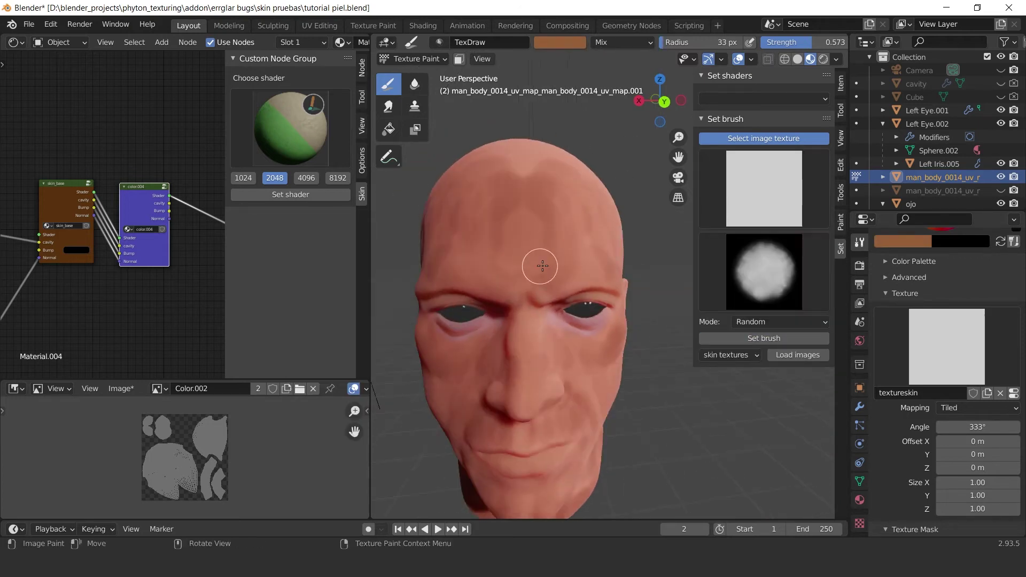
Paint the lighter brown tone over the forehead, lower face and neck.
mouse_move(525, 167)
middle_mouse_down()
mouse_move(536, 257)
mouse_move(593, 202)
mouse_move(602, 286)
mouse_move(536, 257)
mouse_move(572, 288)
mouse_move(511, 443)
middle_mouse_up()
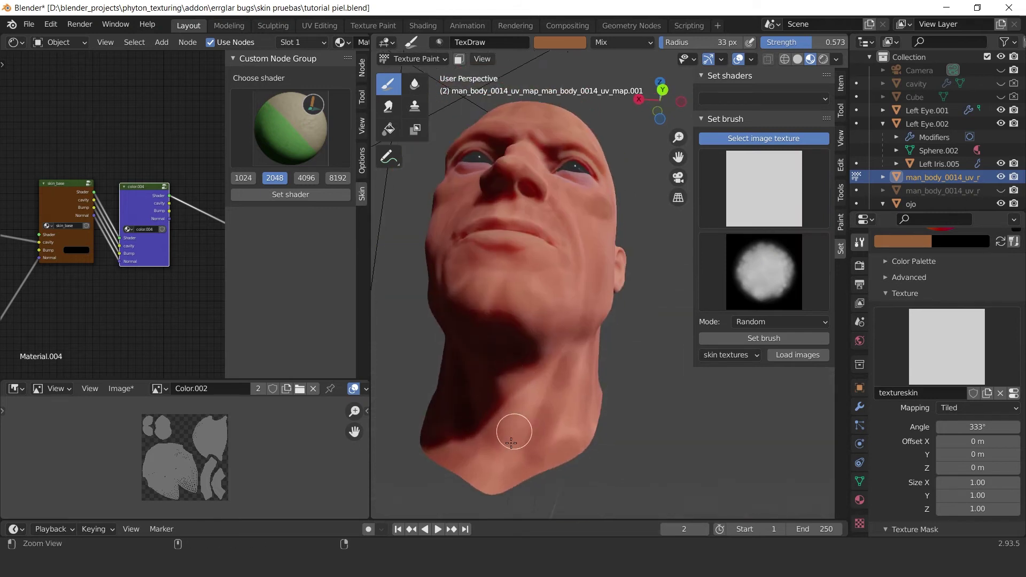
middle_click_drag(498, 489, 454, 514)
scroll(586, 396, "up", 1)
middle_click_drag(586, 396, 577, 218)
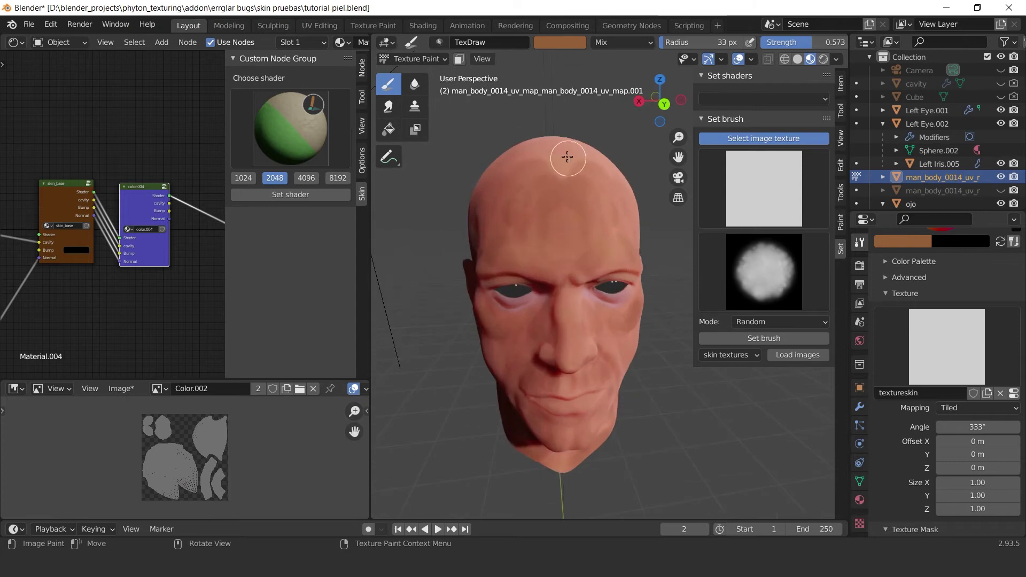
Blend the painted colour patches on the forehead, temples and cheeks with the Smear brush.
left_click(389, 107)
middle_click_drag(567, 159, 546, 192)
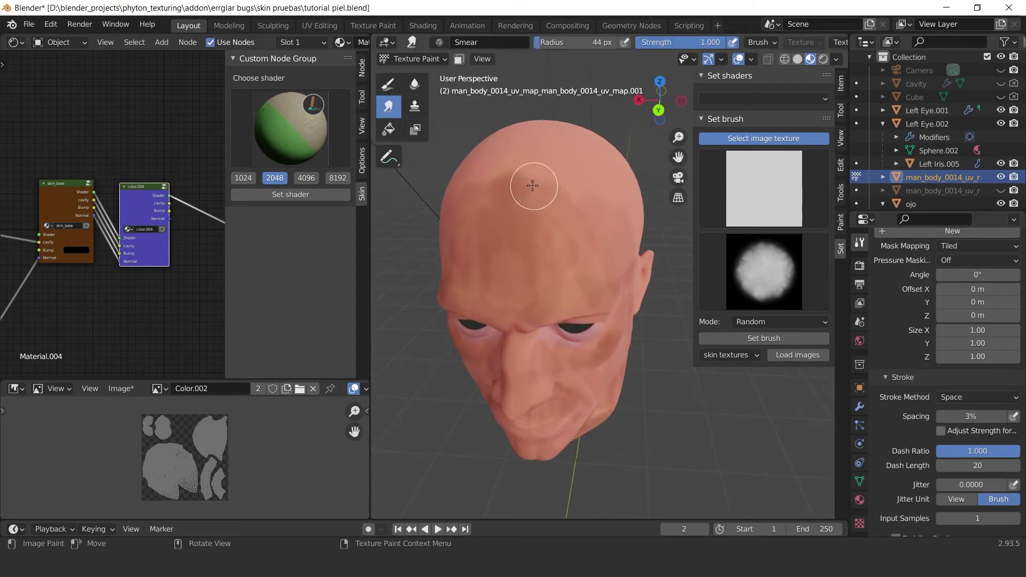
mouse_move(528, 237)
middle_mouse_down()
mouse_move(529, 250)
mouse_move(525, 174)
mouse_move(551, 219)
mouse_move(596, 250)
middle_mouse_up()
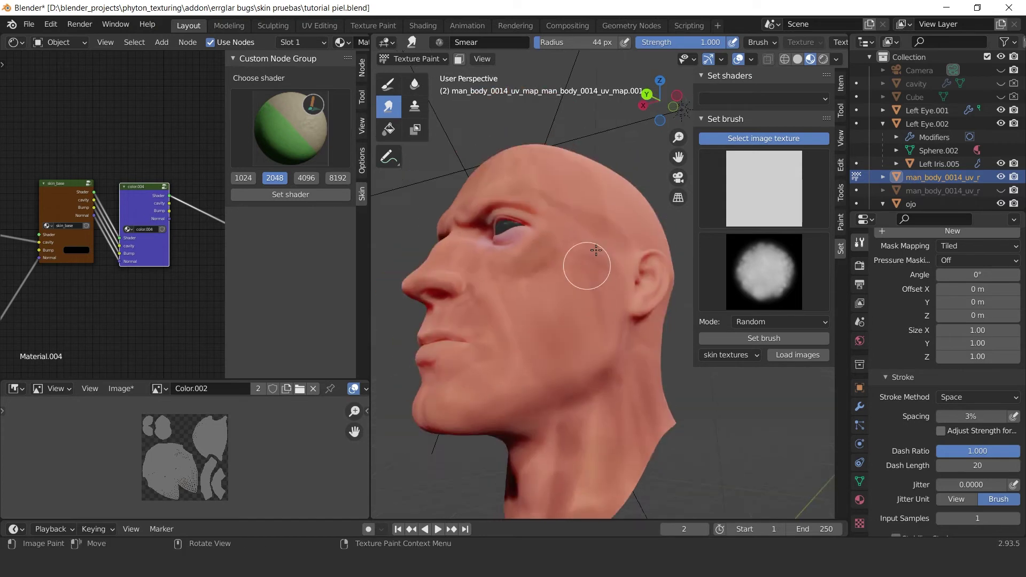
scroll(641, 241, "down", 3)
mouse_move(578, 204)
left_mouse_down("alt")
mouse_move(641, 241)
mouse_move(612, 214)
left_mouse_up("alt")
scroll(612, 214, "up", 3)
Return to the Draw brush and set it to red with a 31 px radius and 0.749 strength.
left_click(388, 84)
left_click(560, 42)
left_click(591, 147)
middle_click_drag(633, 298, 544, 391)
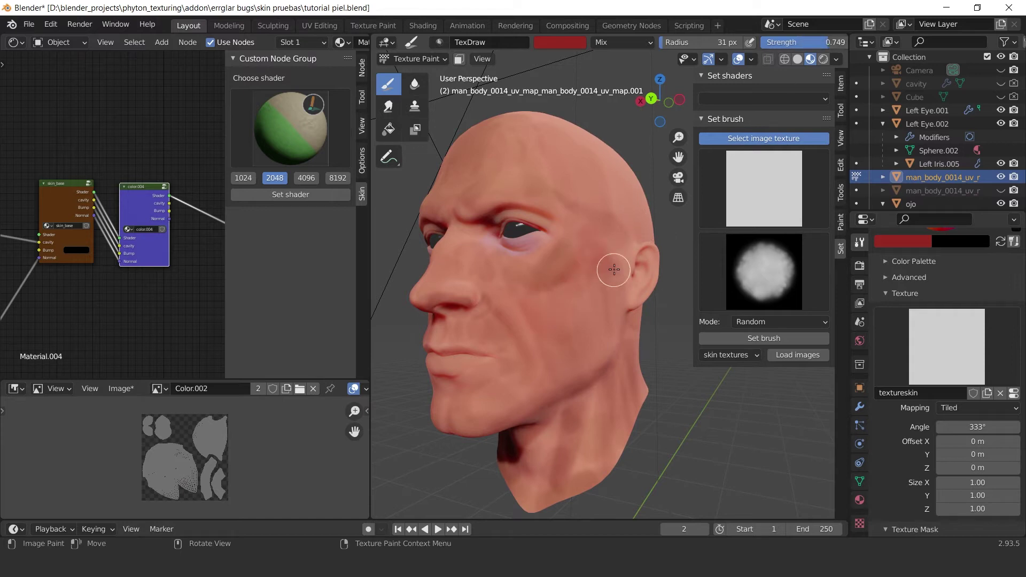
Paint the red tone over the nose, cheeks and area around the mouth.
mouse_move(596, 367)
middle_mouse_down()
mouse_move(572, 278)
mouse_move(545, 348)
mouse_move(506, 321)
middle_mouse_up()
middle_click_drag(504, 275, 565, 311)
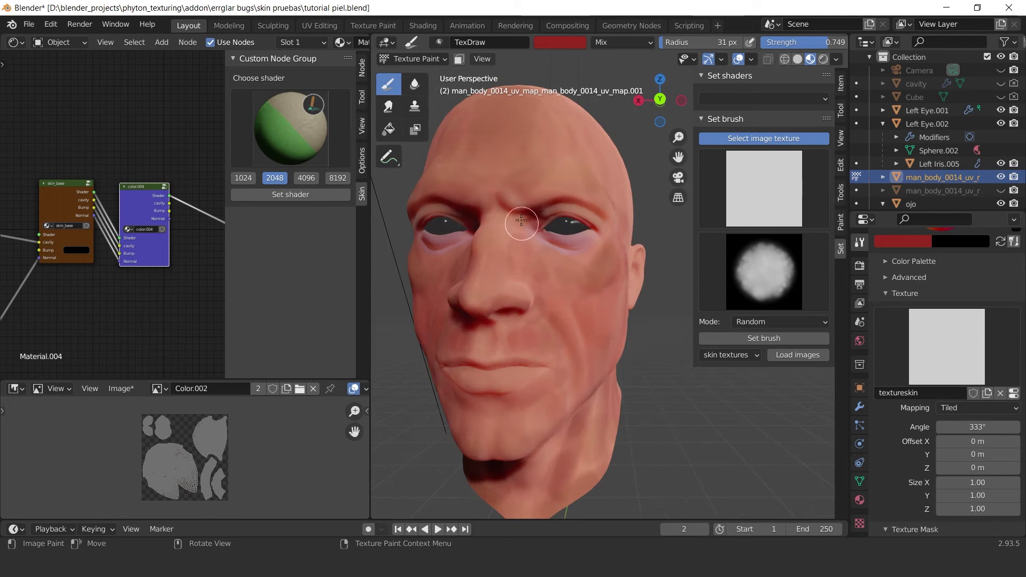
mouse_move(529, 214)
middle_mouse_down()
mouse_move(613, 268)
mouse_move(504, 389)
mouse_move(645, 314)
mouse_move(629, 285)
mouse_move(644, 300)
middle_mouse_up()
Adjust the Subsurface colour of the skin_base shader to a salmon red.
left_click(75, 210)
left_click(796, 115)
left_click_drag(824, 213, 810, 214)
mouse_move(636, 289)
middle_mouse_down()
mouse_move(655, 303)
mouse_move(618, 273)
mouse_move(638, 271)
middle_mouse_up()
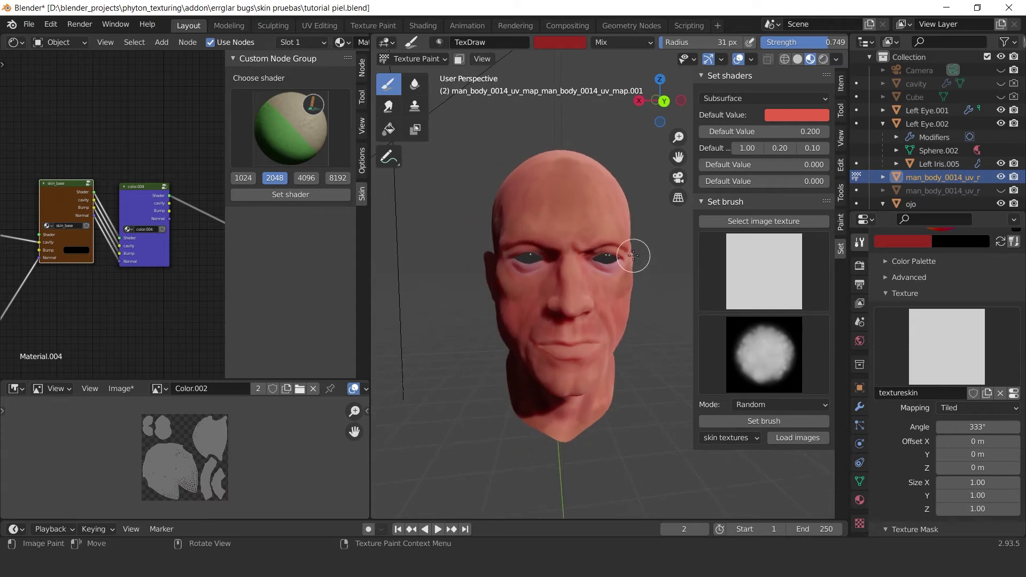
Add another 2048 colour shader after color.004, link its Shader, cavity, Bump and Normal inputs, and return to material preview shading.
scroll(146, 134, "down", 2)
left_click(290, 196)
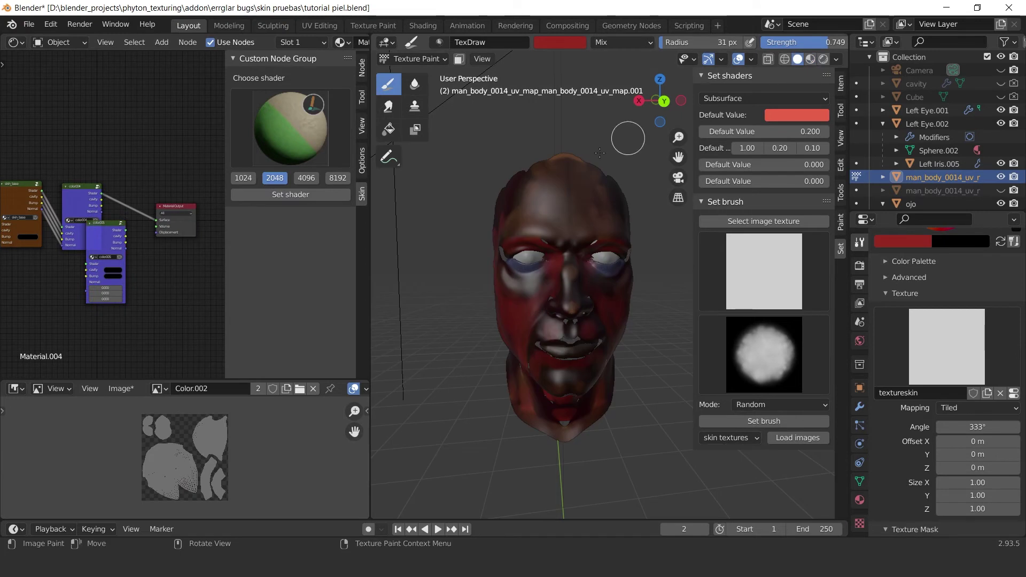
left_click_drag(104, 234, 129, 185)
middle_click_drag(159, 155, 131, 165)
scroll(104, 192, "up", 3)
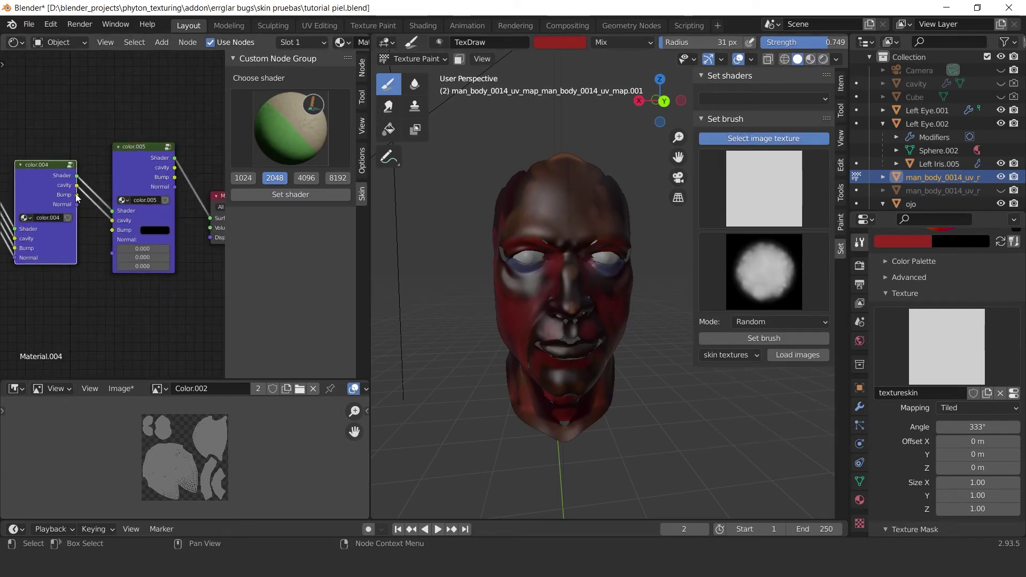
left_click_drag(89, 219, 112, 252)
left_click(809, 59)
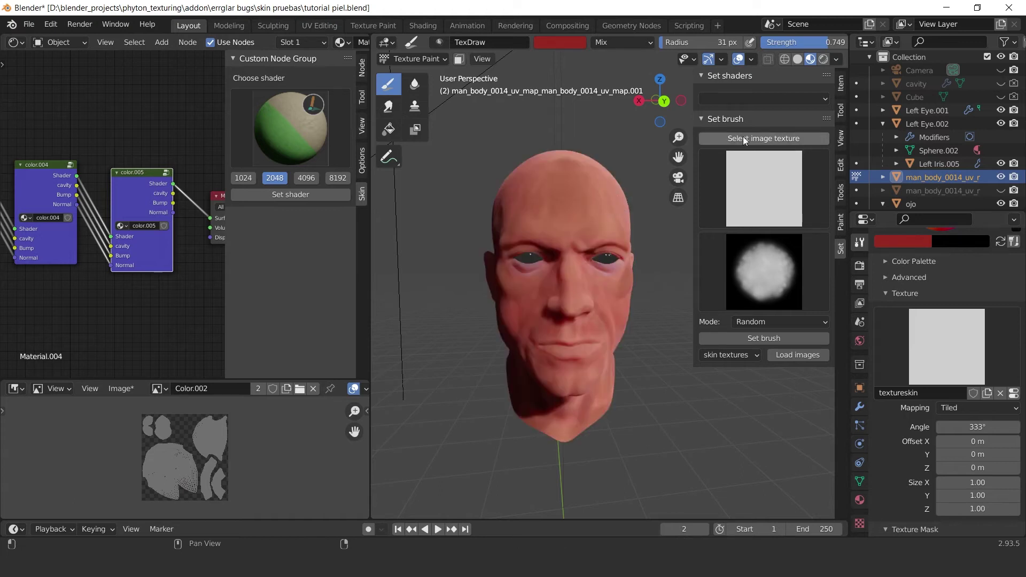
Make the color.005 image the paint target and set the brush to the dense white speckle mask.
left_click(796, 139)
middle_click_drag(618, 227, 634, 233)
scroll(630, 233, "up", 1)
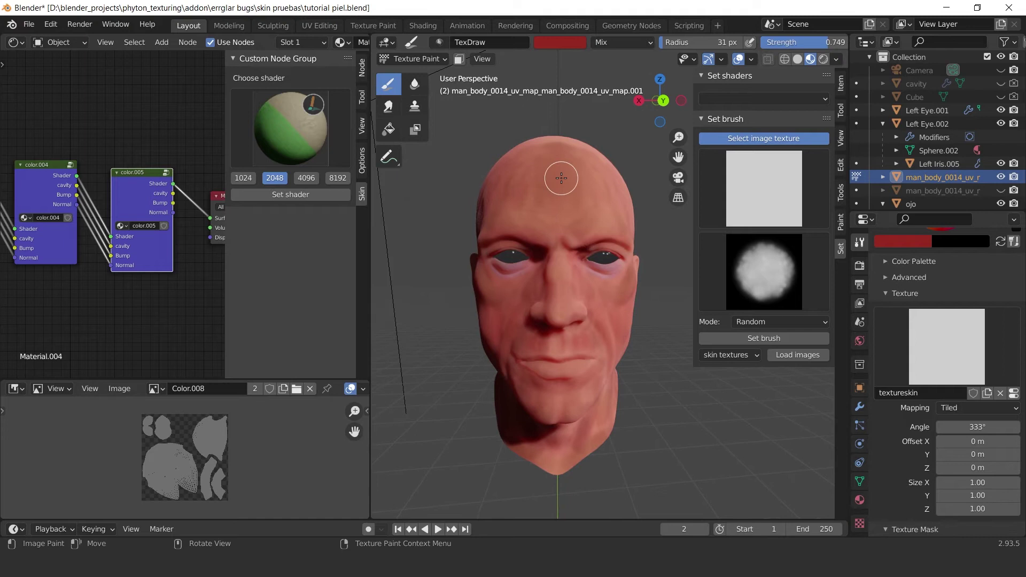
scroll(627, 228, "up", 2)
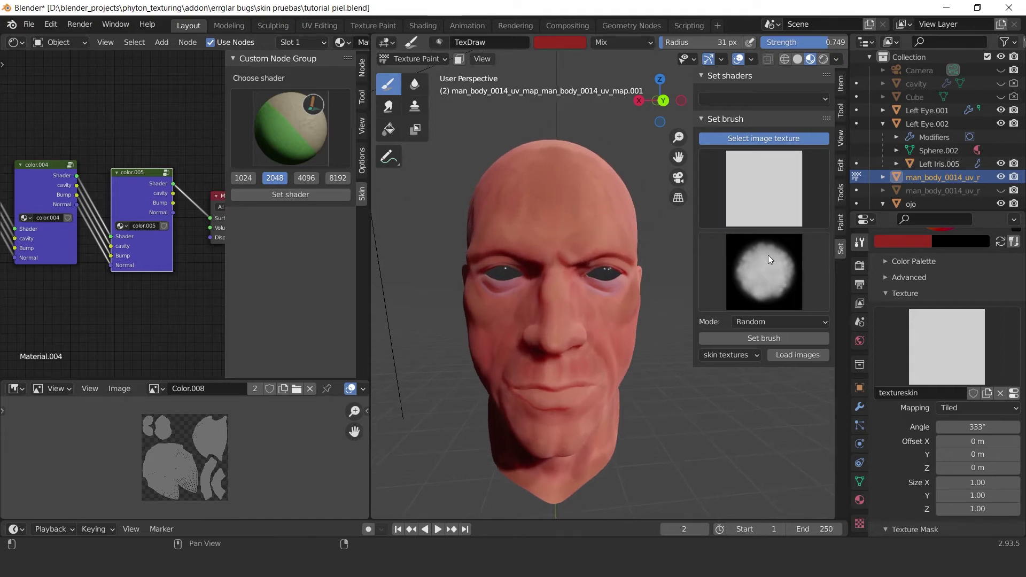
left_click(717, 277)
left_click(354, 337)
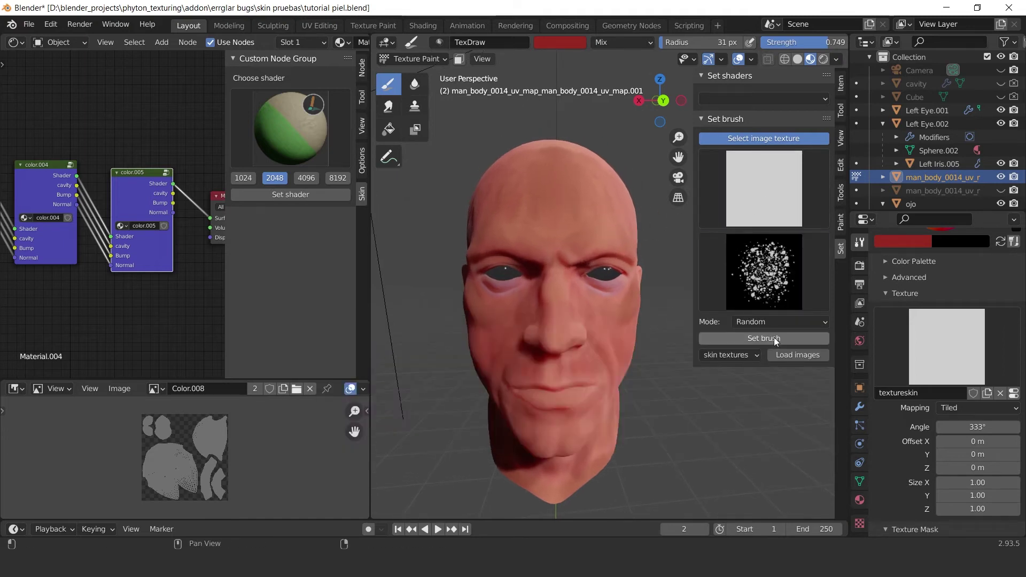
Set the brush to a light peach colour with a 41 px radius and 0.643 strength, and widen the 3D view.
middle_click_drag(615, 161, 618, 212, "shift")
scroll(618, 212, "up", 2)
left_click(560, 42)
left_click_drag(585, 140, 593, 115)
left_click_drag(654, 82, 653, 66)
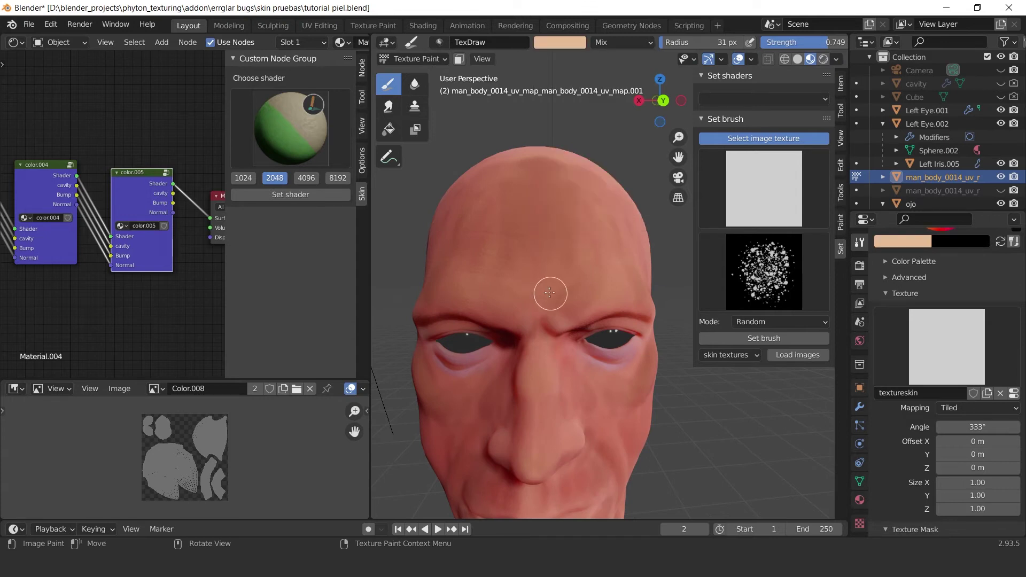
left_click_drag(823, 56, 813, 56)
left_click(363, 161)
left_click(362, 193)
left_click_drag(370, 214, 349, 215)
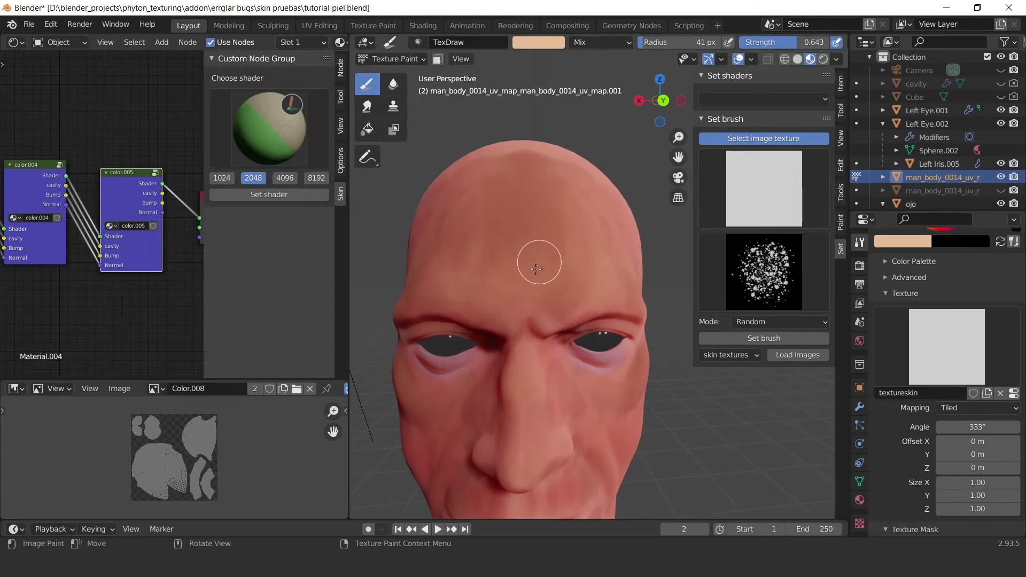
Paint light peach speckles over the brow, nose and upper lip.
left_click_drag(534, 291, 580, 312)
middle_click_drag(580, 312, 503, 266)
middle_click_drag(469, 310, 531, 184)
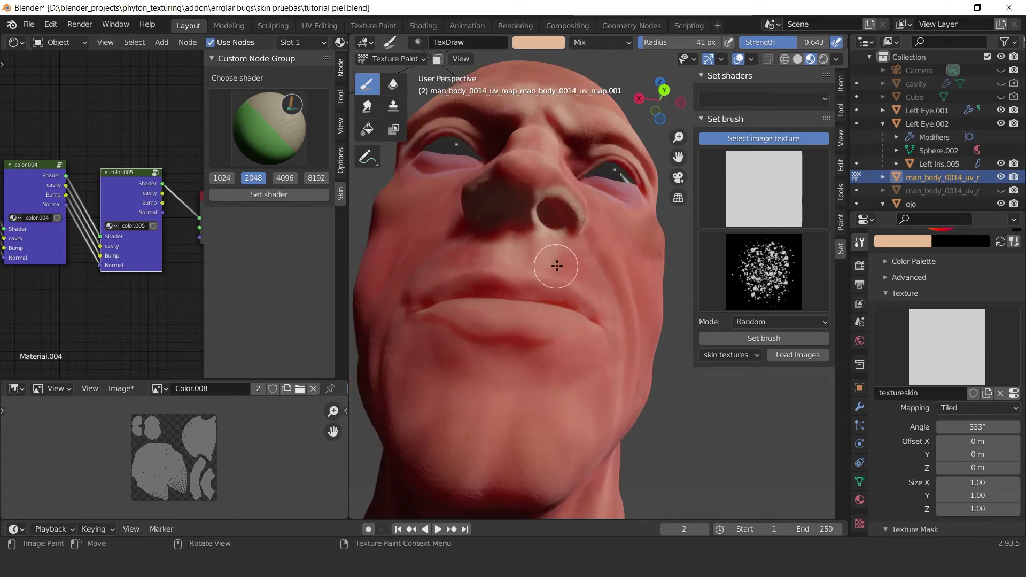
middle_click_drag(591, 271, 527, 337)
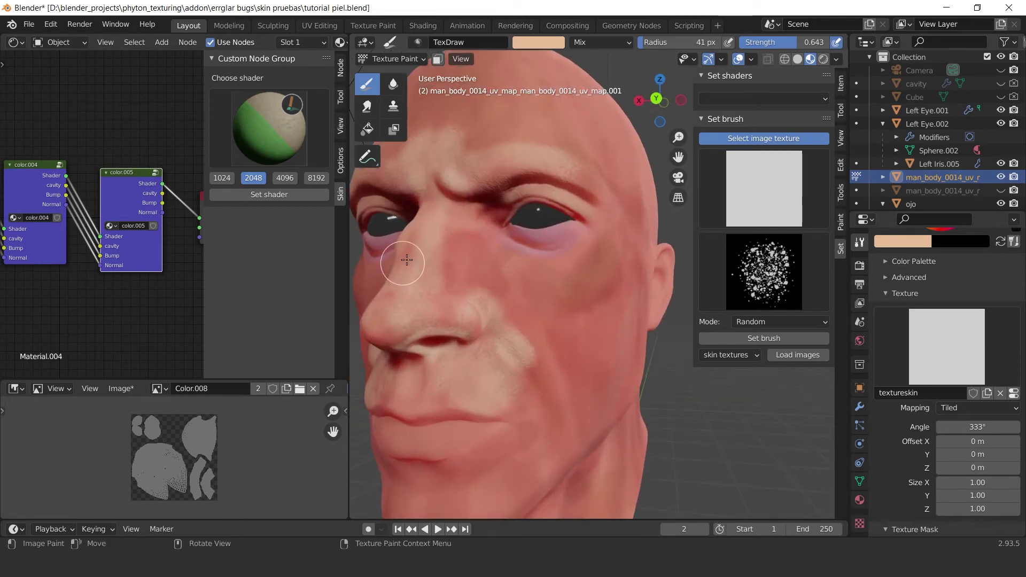
mouse_move(504, 251)
middle_mouse_down()
mouse_move(556, 291)
mouse_move(607, 304)
mouse_move(430, 264)
middle_mouse_up()
Enlarge the brush radius to 54 px and paint the peach tone over the cheekbone beside the eye.
mouse_move(537, 301)
left_mouse_down()
mouse_move(511, 331)
mouse_move(550, 317)
left_mouse_up()
key("f")
left_click(560, 317)
middle_click_drag(559, 318, 536, 264)
left_click_drag(535, 264, 453, 321)
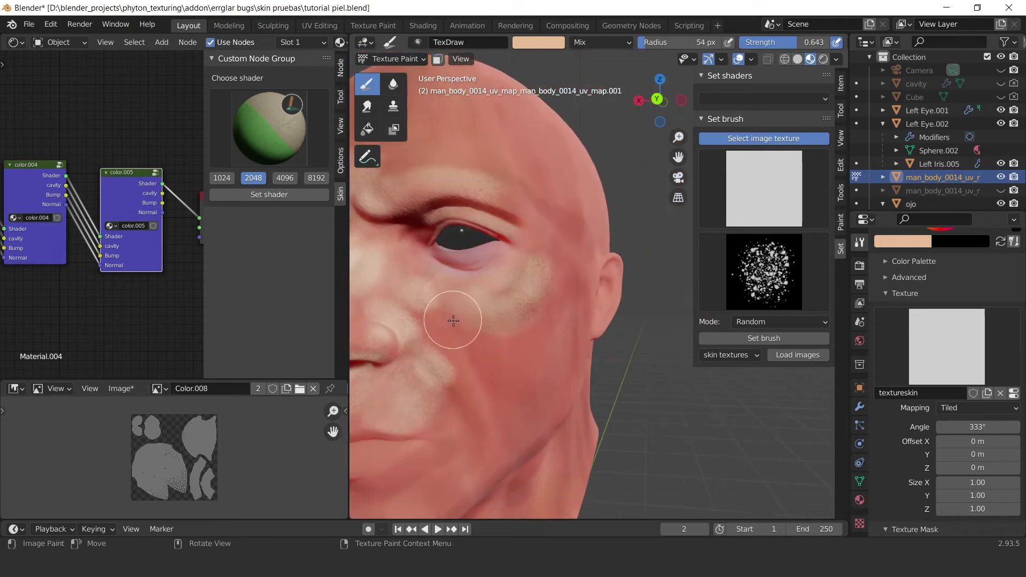
Lower the brush strength to 0.339 and paint the peach tone along the cheek and jaw.
mouse_move(476, 390)
middle_mouse_down()
mouse_move(545, 314)
mouse_move(600, 293)
mouse_move(579, 271)
mouse_move(551, 269)
middle_mouse_up()
left_click_drag(810, 42, 784, 43)
middle_click_drag(559, 307, 529, 307)
scroll(529, 307, "up", 1)
left_click_drag(517, 347, 562, 352)
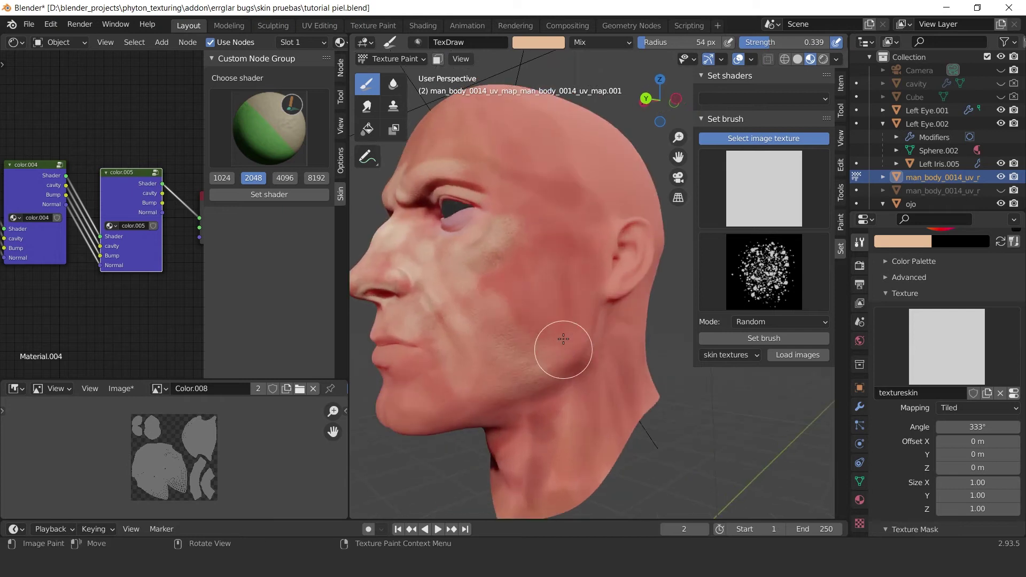
Paint the peach tone over the temple, rear cheek and ear, and set the brush radius to 43 px.
scroll(499, 195, "down", 1)
middle_click_drag(561, 206, 538, 211)
left_click_drag(566, 219, 590, 250)
scroll(593, 235, "up", 3)
key("f")
left_click(612, 224)
mouse_move(591, 249)
middle_mouse_down()
mouse_move(572, 241)
mouse_move(594, 245)
middle_mouse_up()
scroll(600, 260, "down", 2)
key("f")
left_click(587, 254)
Paint the peach tone over the side of the neck below the jaw.
scroll(588, 262, "down", 1)
mouse_move(561, 299)
middle_mouse_down()
mouse_move(597, 296)
mouse_move(625, 267)
middle_mouse_up()
middle_click_drag(478, 321, 563, 315)
middle_click_drag(585, 352, 550, 354)
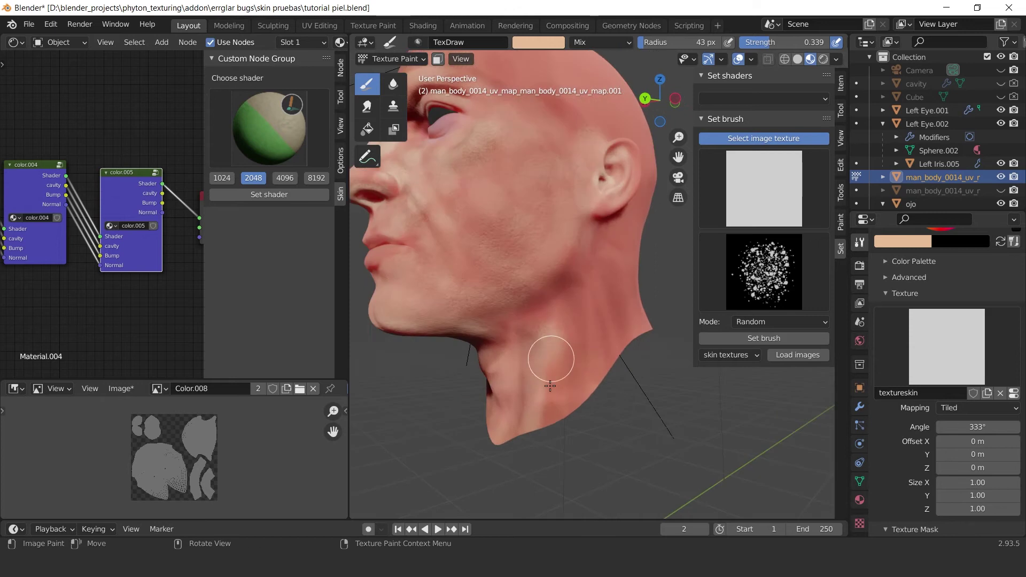
Cover the forehead and upper head with the peach tone.
middle_click_drag(598, 221, 567, 234)
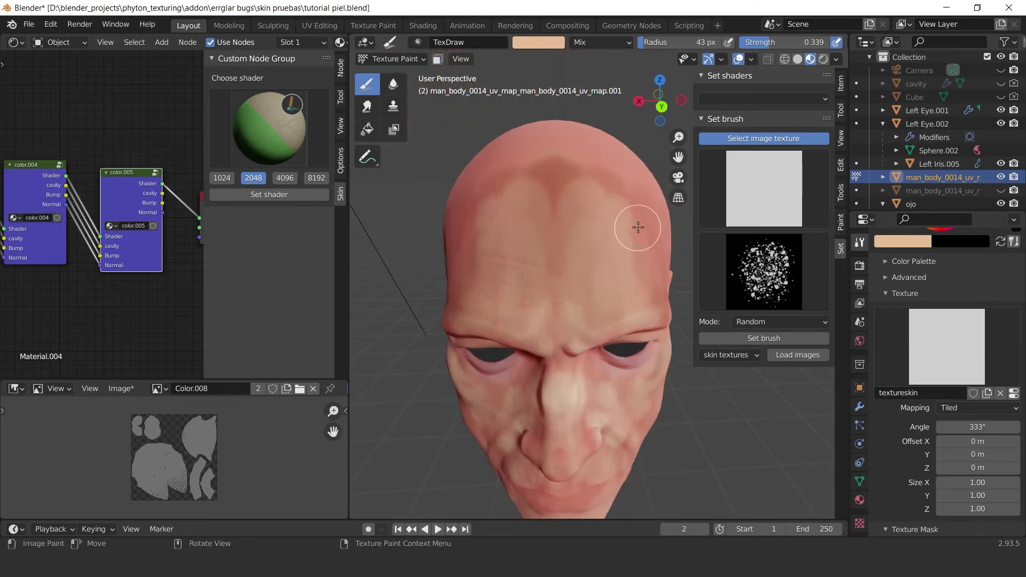
middle_click_drag(553, 201, 524, 207)
middle_click_drag(577, 291, 616, 243)
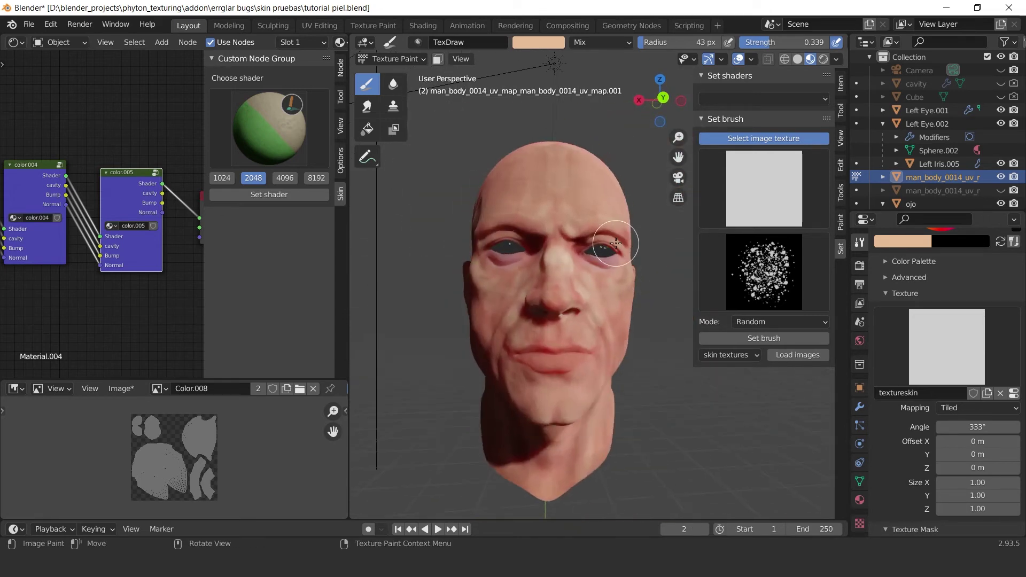
scroll(598, 230, "up", 3)
Lower the brush strength to 0.146 and lightly blend peach over the forehead, face, jaw and neck.
middle_click_drag(551, 256, 597, 275)
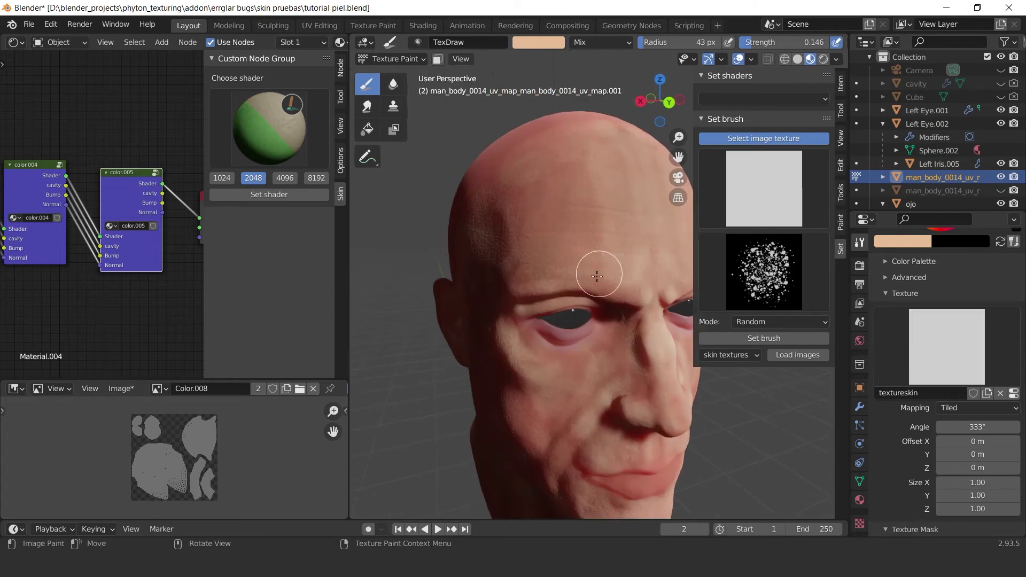
middle_click_drag(601, 182, 514, 300)
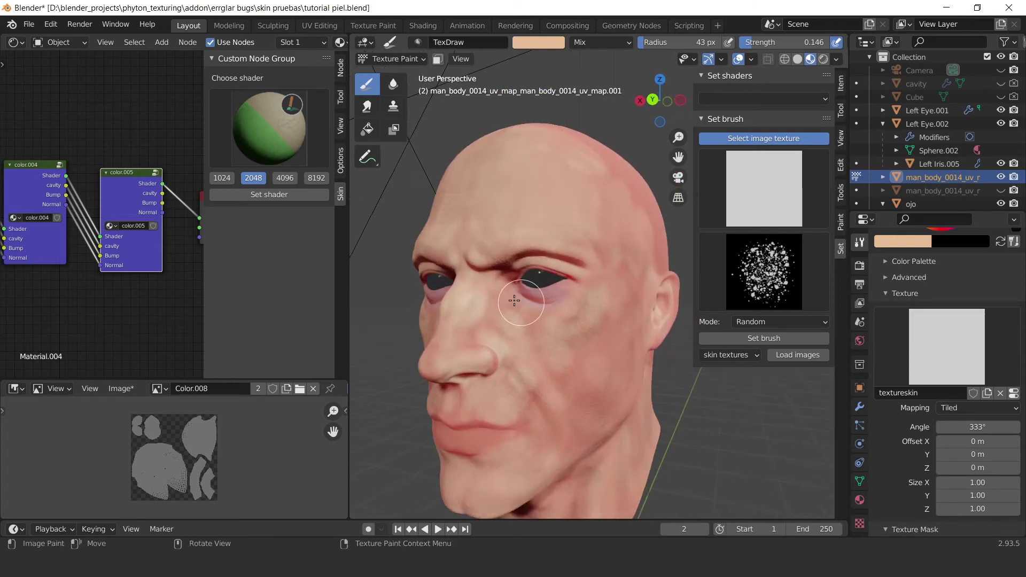
middle_click_drag(461, 346, 470, 335)
middle_click_drag(560, 307, 599, 305)
middle_click_drag(527, 335, 591, 276)
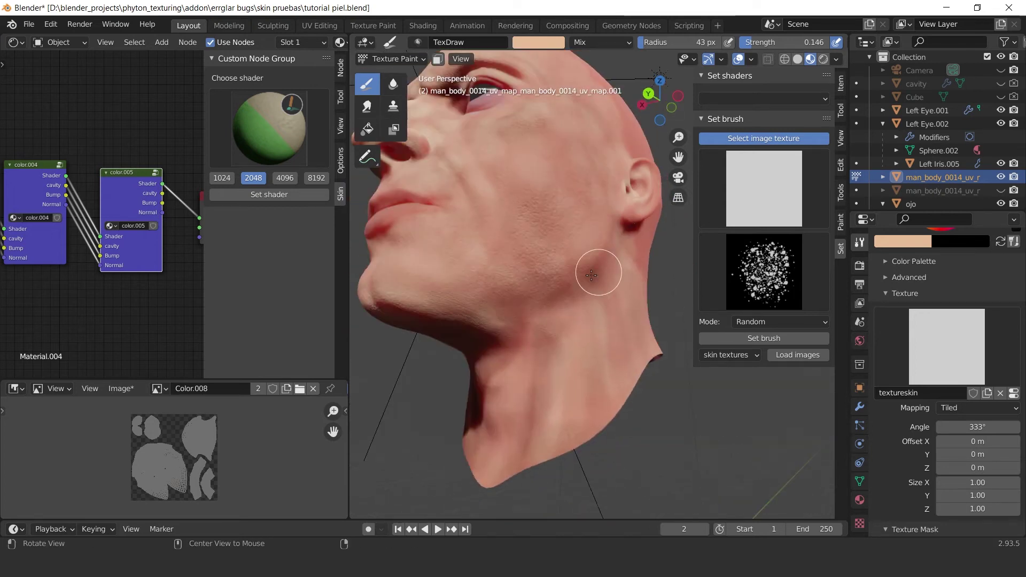
middle_click_drag(572, 360, 608, 354)
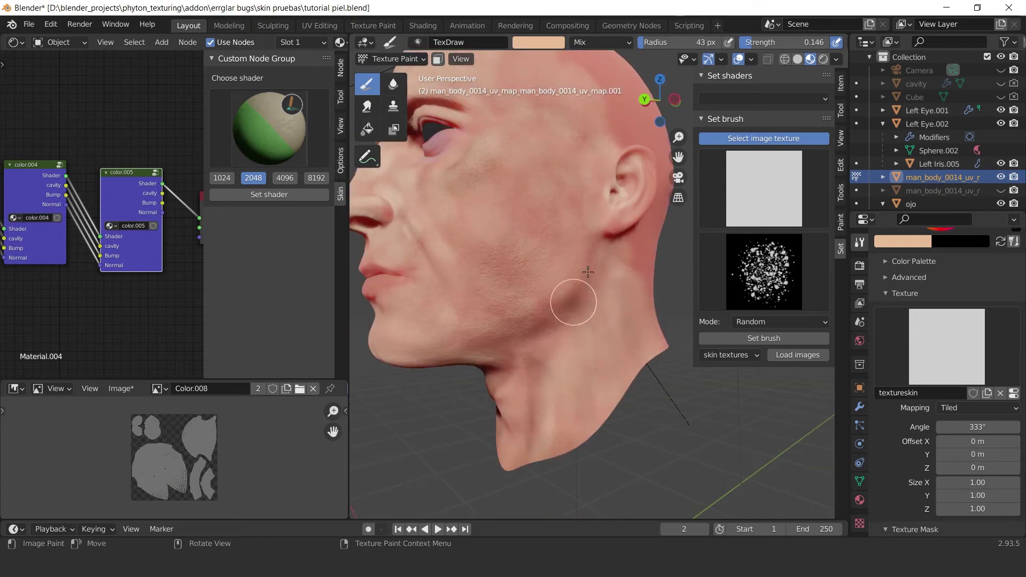
Fine-tune the brightness of the white stop in the Mix layer ramp of the colour layers.
middle_click_drag(591, 264, 624, 254)
left_click(809, 101)
left_click(803, 129)
left_click(819, 175)
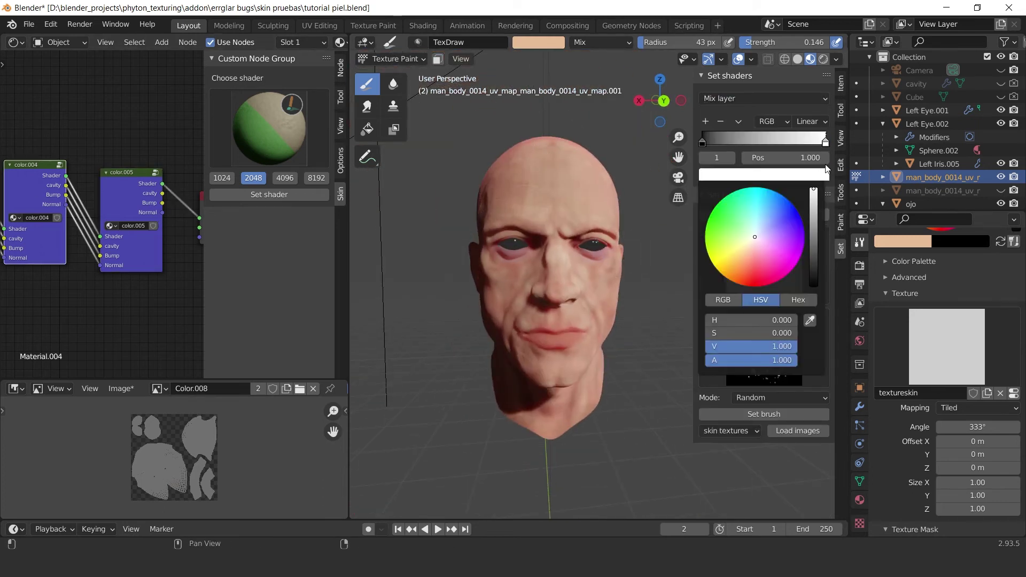
left_click(818, 175)
left_click_drag(813, 204, 815, 212)
mouse_move(651, 257)
left_mouse_down("alt")
mouse_move(592, 259)
mouse_move(653, 266)
mouse_move(640, 249)
left_mouse_up("alt")
left_click(815, 175)
left_click_drag(814, 210, 814, 199)
Preview the head in rendered shading and return to material preview.
left_click_drag(644, 272, 637, 218, "ctrl+alt")
middle_click_drag(576, 409, 523, 223)
mouse_move(593, 144)
middle_mouse_down()
mouse_move(582, 240)
mouse_move(545, 214)
mouse_move(575, 312)
mouse_move(625, 265)
mouse_move(630, 243)
middle_mouse_up()
left_click(823, 59)
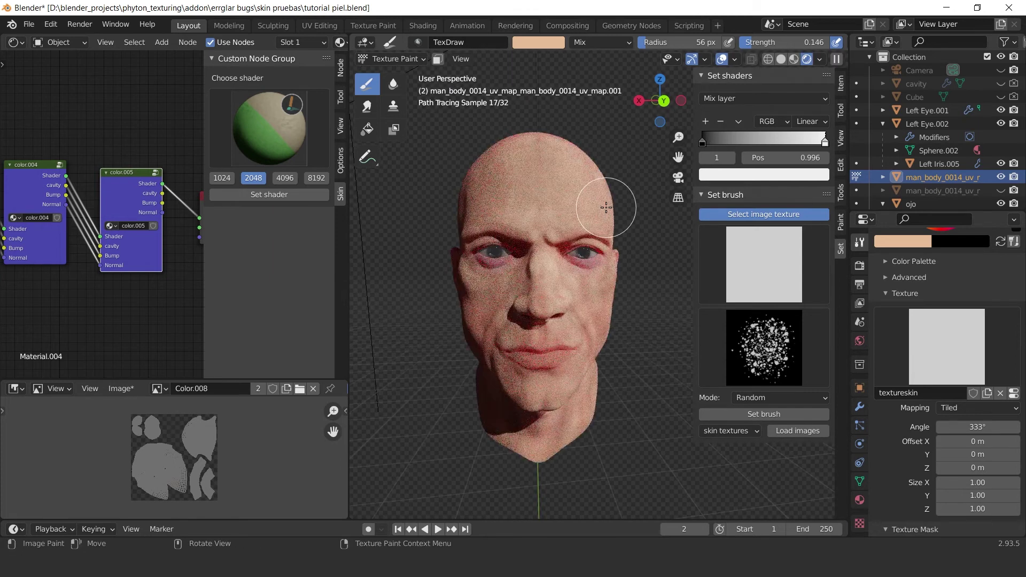
left_click(794, 59)
Set the brush to a 32 px radius, a dark muted red colour and 0.526 strength.
scroll(599, 235, "up", 4)
mouse_move(614, 235)
left_mouse_down("alt")
mouse_move(584, 242)
mouse_move(604, 246)
left_mouse_up("alt")
key("bracketleft")
key("bracketleft")
key("bracketleft")
key("bracketleft")
key("bracketleft")
scroll(574, 261, "down", 7)
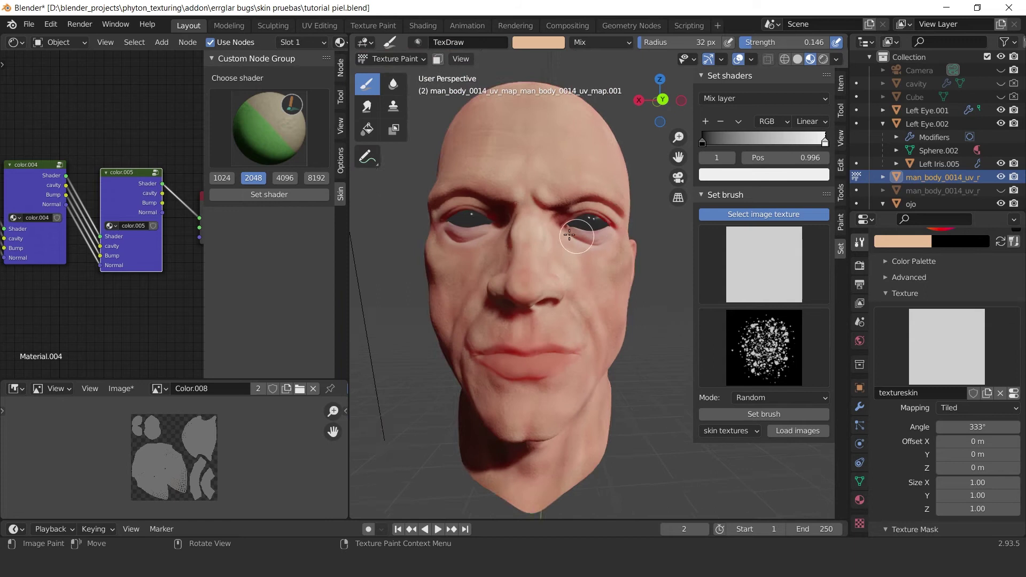
left_click(538, 43)
left_click(565, 128)
left_click(627, 100)
Paint the lips with the dark muted red.
scroll(588, 273, "up", 4)
mouse_move(585, 278)
middle_mouse_down()
mouse_move(584, 247)
mouse_move(543, 271)
mouse_move(595, 247)
mouse_move(588, 242)
mouse_move(572, 258)
mouse_move(615, 275)
mouse_move(607, 263)
middle_mouse_up()
scroll(572, 268, "down", 4)
scroll(607, 263, "up", 3)
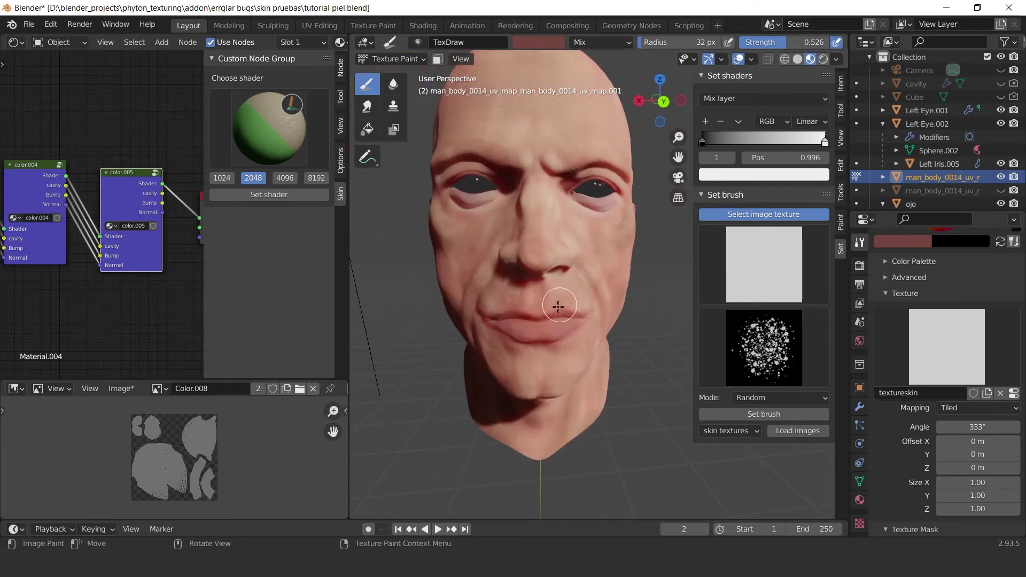
middle_click_drag(586, 280, 618, 231)
scroll(618, 232, "down", 2)
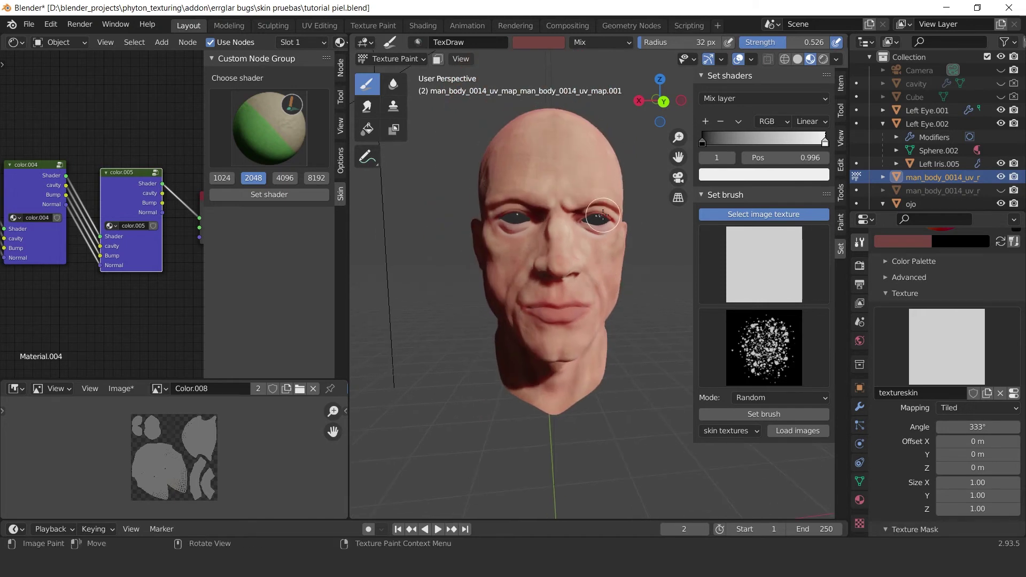
Add another 2048 colour shader to the node tree and make room for it before the Material Output.
left_click_drag(139, 122, 131, 155, "ctrl+alt")
left_click(251, 195)
left_click_drag(137, 199, 185, 185)
left_click_drag(140, 150, 126, 150, "alt")
left_click_drag(48, 216, 131, 220)
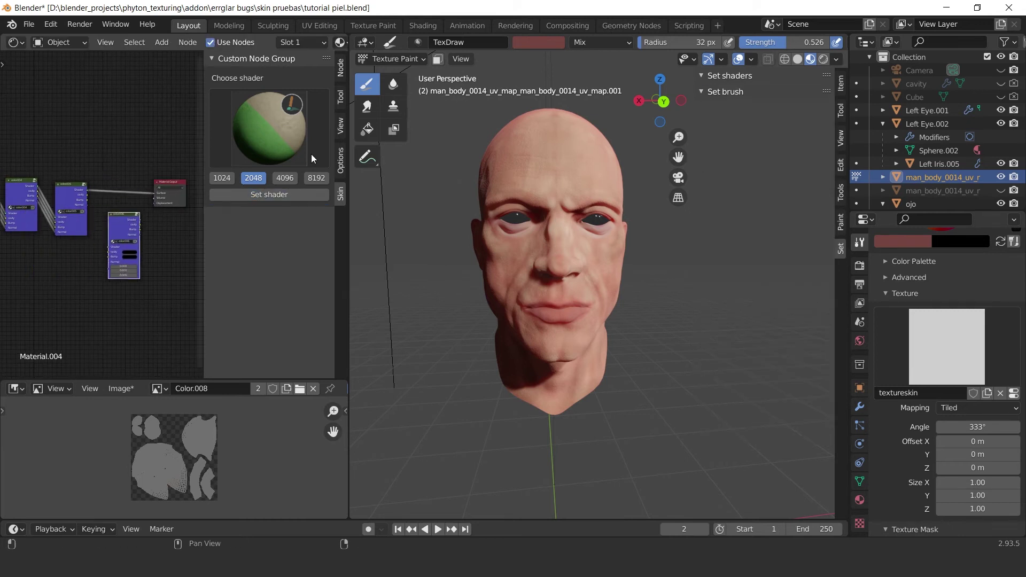
Link the Shader, cavity, Bump and Normal outputs of color.005 into color.006, using solid shading while wiring.
left_click(797, 59)
left_click_drag(125, 174, 121, 109, "ctrl+alt")
left_click_drag(134, 214, 131, 165)
scroll(85, 187, "up", 2)
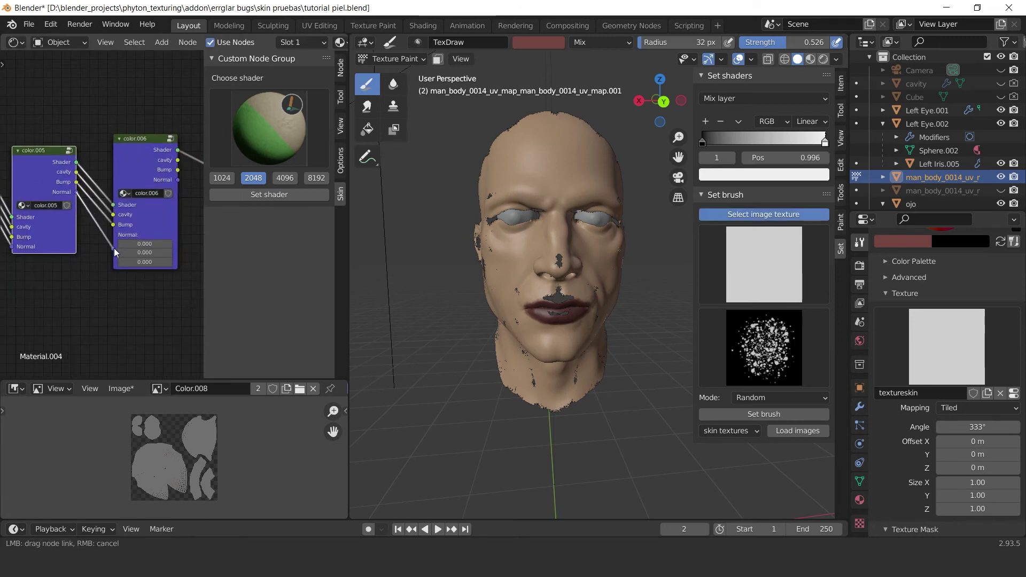
left_click_drag(116, 248, 114, 248)
left_click(810, 62)
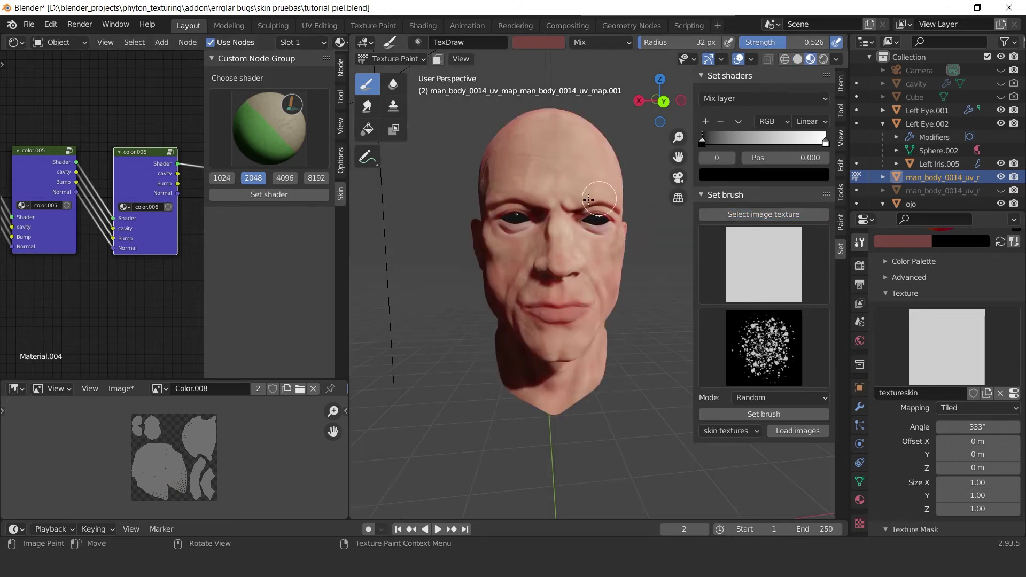
Make the color.006 image the paint target and set the brush to a pale pinkish beige.
left_click(794, 214)
left_click(538, 47)
left_click(624, 189)
left_click(584, 244)
scroll(625, 206, "up", 4)
middle_click_drag(633, 208, 624, 209)
scroll(624, 208, "down", 3)
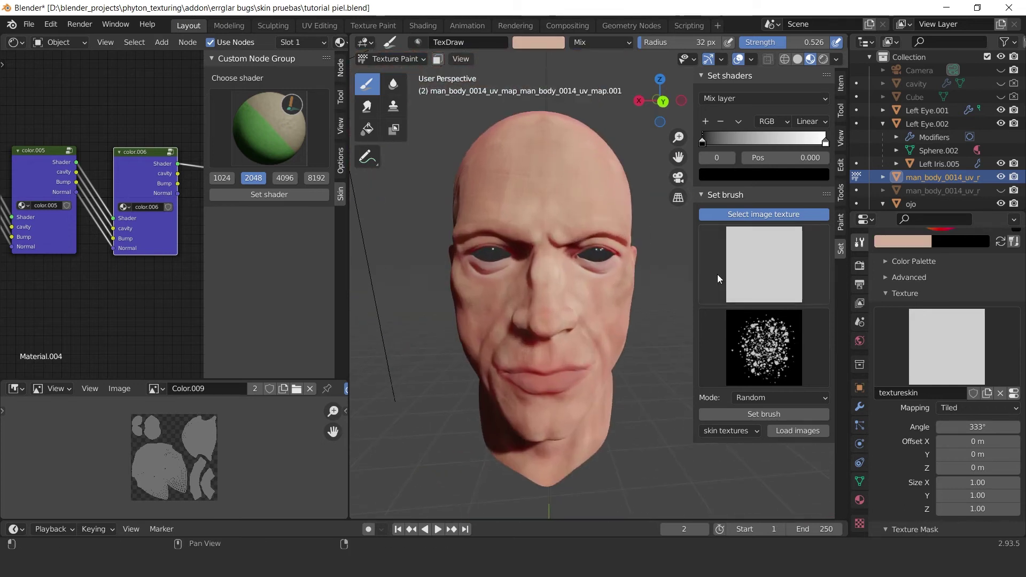
Set the brush to the sparse speckle mask, a pale yellow-tan colour and a 47 px radius.
scroll(591, 227, "up", 1)
left_click(538, 42)
left_click(558, 120)
key("f")
left_click(560, 204)
Paint fine yellow-tan speckles over the forehead and face.
left_click_drag(554, 201, 570, 186)
middle_click_drag(588, 236, 519, 153)
mouse_move(578, 190)
middle_mouse_down()
mouse_move(591, 293)
mouse_move(561, 342)
mouse_move(481, 359)
mouse_move(549, 306)
mouse_move(554, 316)
mouse_move(609, 321)
middle_mouse_up()
middle_click_drag(610, 321, 585, 307, "ctrl")
middle_click_drag(586, 307, 573, 267, "ctrl")
Change the brush colour to a warmer orange-tan.
right_click(561, 123)
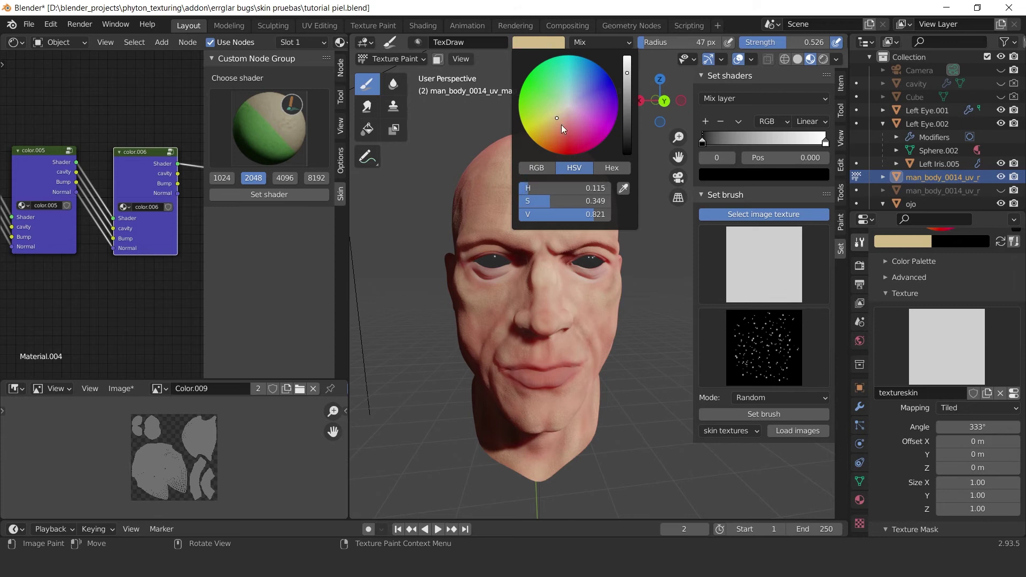
left_click(562, 121)
scroll(532, 243, "up", 5)
left_click(550, 45)
left_click(559, 126)
Paint orange-tan speckles over the face, cheeks, jaw and neck.
left_click_drag(561, 320, 564, 293, "alt")
scroll(551, 288, "up", 2)
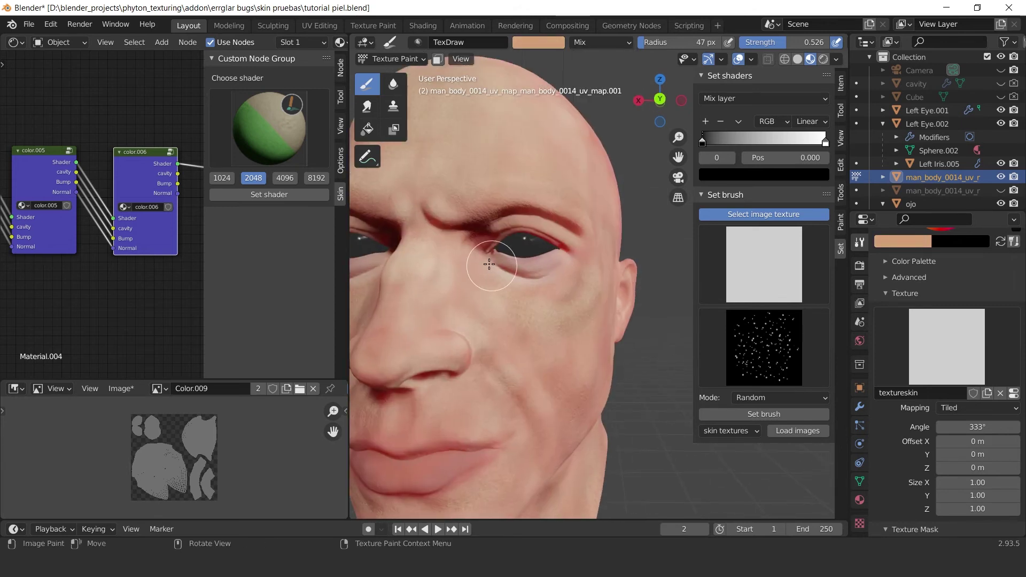
middle_click_drag(516, 347, 581, 257)
middle_click_drag(502, 330, 501, 246)
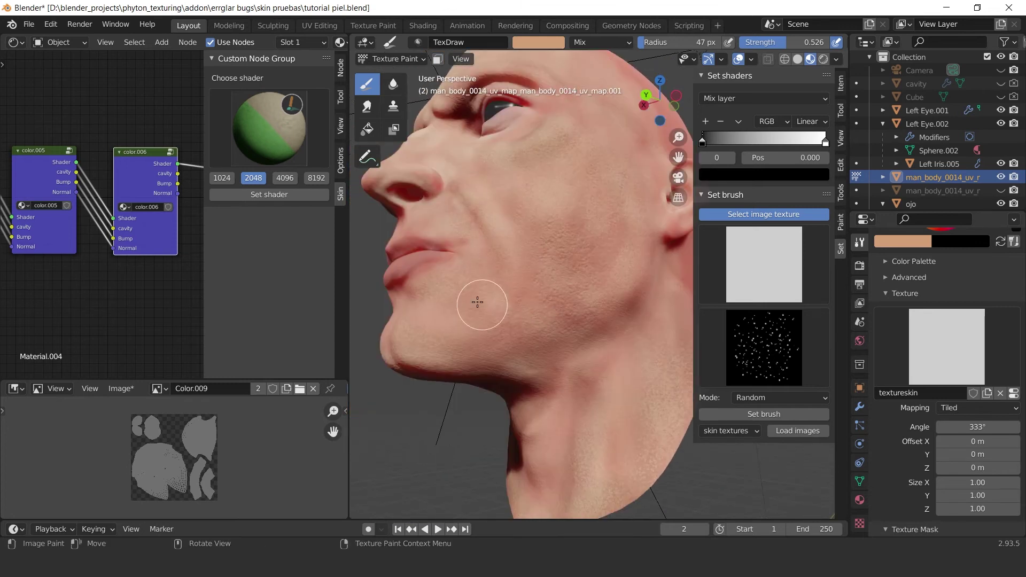
middle_click_drag(478, 303, 510, 219)
middle_click_drag(556, 322, 533, 307)
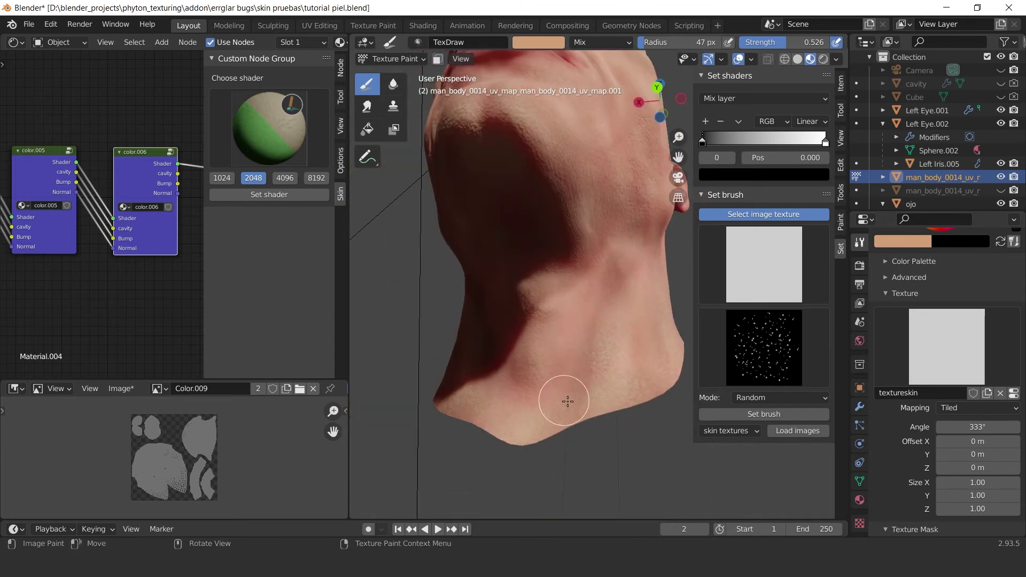
middle_click_drag(568, 401, 593, 492)
scroll(618, 336, "down", 2)
scroll(545, 279, "up", 3)
scroll(545, 280, "down", 3)
middle_click_drag(545, 279, 580, 249)
scroll(577, 249, "up", 3)
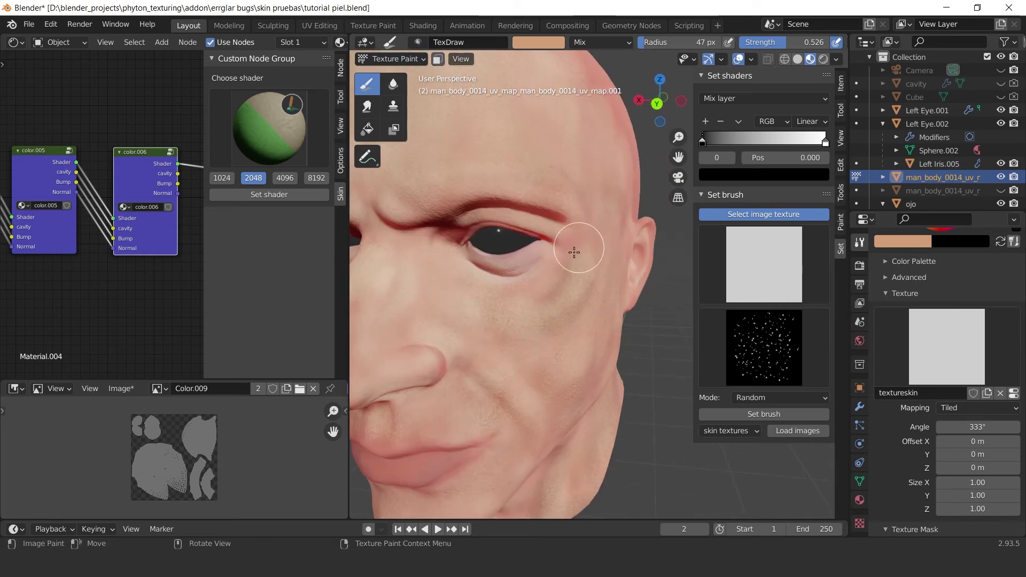
scroll(534, 290, "down", 4)
left_click_drag(534, 290, 553, 275, "alt")
left_click_drag(598, 207, 622, 211, "alt")
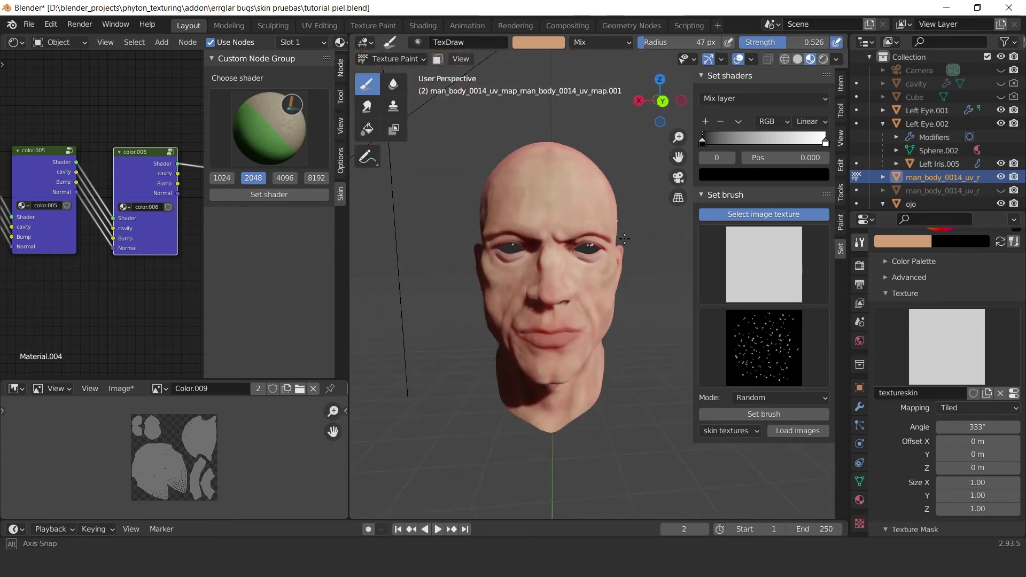
scroll(598, 209, "up", 2)
Set the brush to a more reddish peach with a 38 px radius and paint speckles over the face.
left_click(539, 43)
left_click(558, 128)
key("bracketleft")
key("bracketleft")
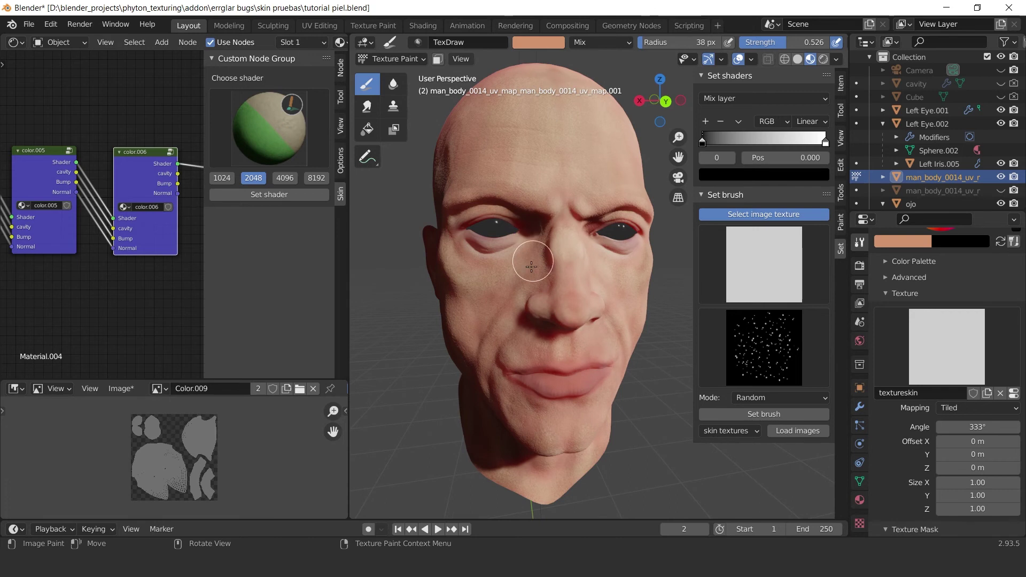
middle_click_drag(503, 292, 554, 280)
scroll(492, 301, "up", 2)
mouse_move(492, 302)
middle_mouse_down()
mouse_move(528, 338)
mouse_move(559, 245)
mouse_move(522, 339)
mouse_move(509, 303)
mouse_move(552, 289)
mouse_move(534, 401)
mouse_move(625, 334)
mouse_move(593, 270)
middle_mouse_up()
middle_click_drag(527, 238, 463, 260)
mouse_move(509, 293)
middle_mouse_down()
mouse_move(573, 183)
mouse_move(552, 192)
mouse_move(527, 367)
mouse_move(582, 291)
mouse_move(580, 278)
middle_mouse_up()
Set the brush to a dark red with a 27 px radius and dab speckles on the lips.
left_click(538, 42)
left_click(565, 138)
left_click_drag(629, 80, 629, 110)
middle_click_drag(523, 326, 529, 338)
scroll(521, 336, "up", 2)
key("f")
left_click(507, 336)
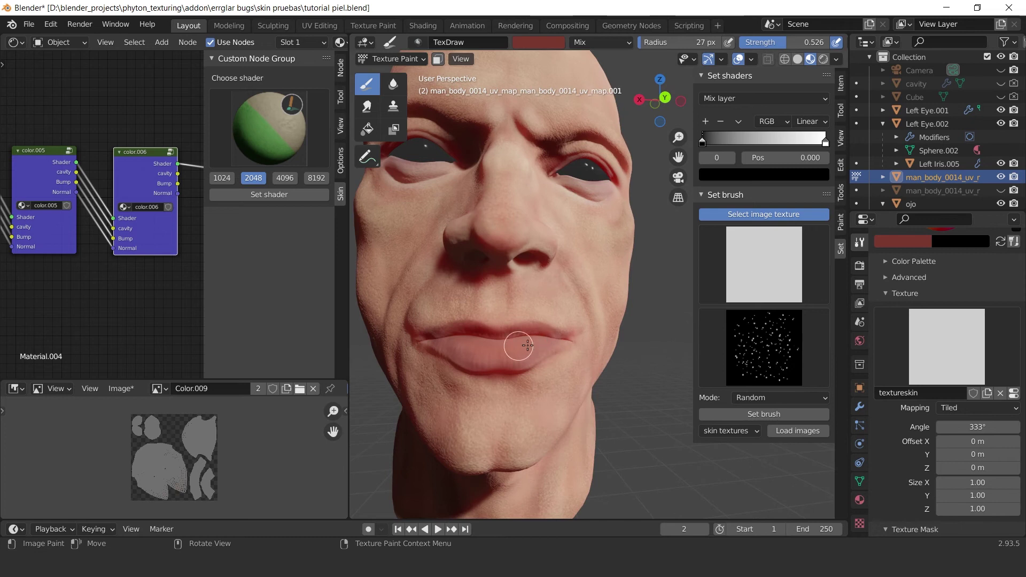
Check the whole head in rendered shading and return to material preview.
scroll(613, 252, "down", 4)
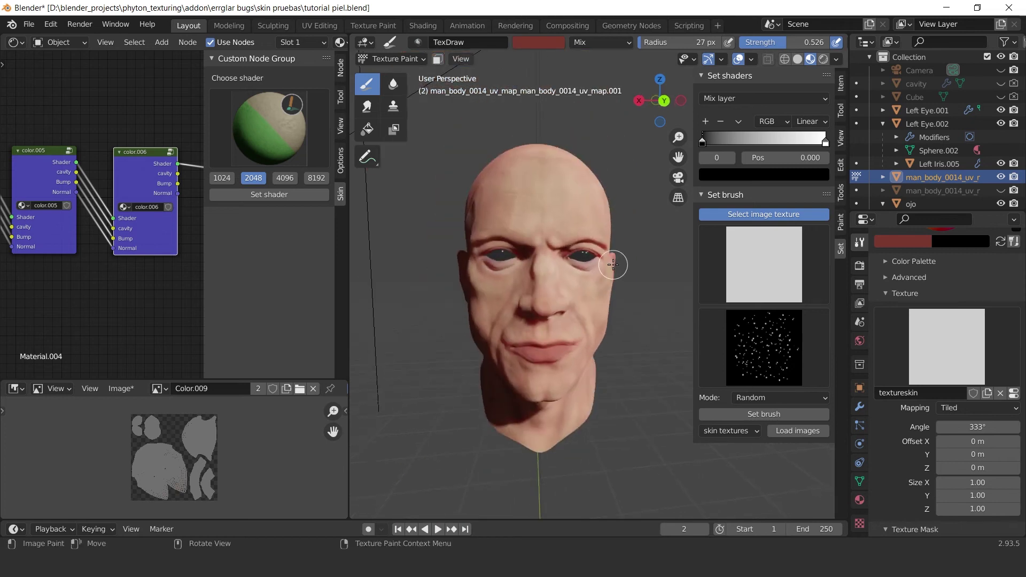
middle_click_drag(598, 207, 630, 183)
key("z")
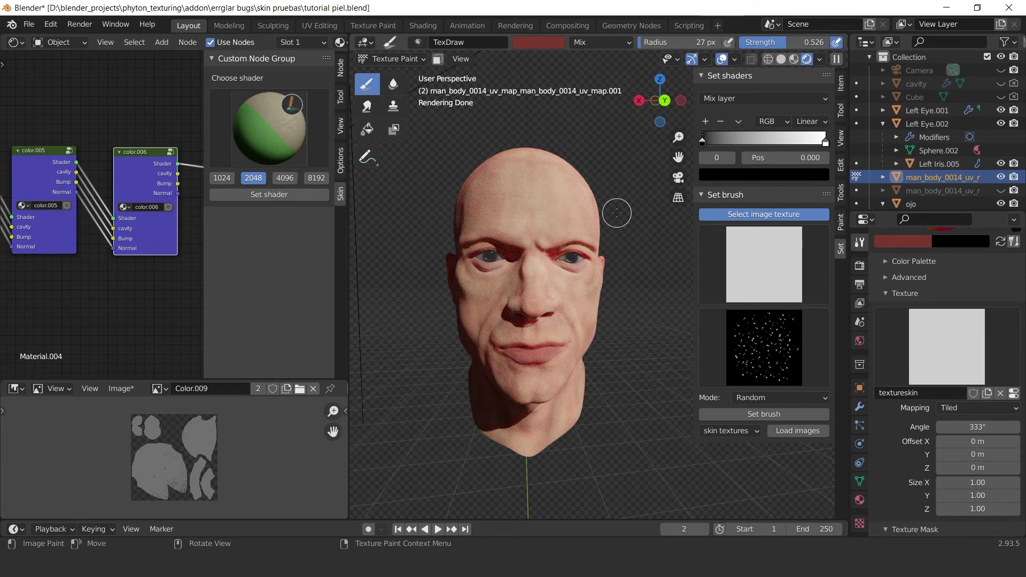
key("z")
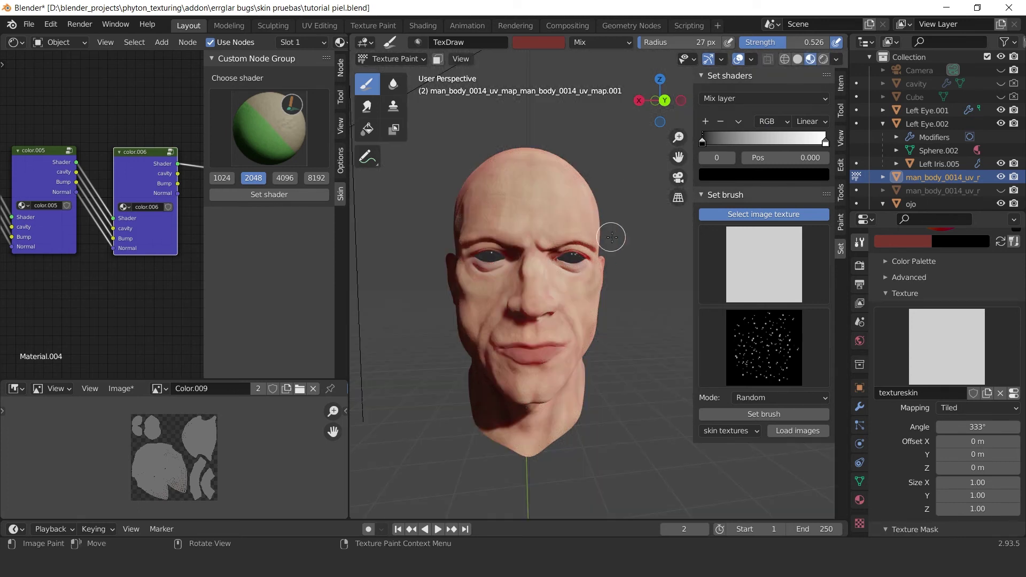
Paint dark red touches around the eyelid and eye corner.
scroll(609, 234, "up", 2)
scroll(605, 255, "up", 4)
left_click_drag(545, 265, 551, 266)
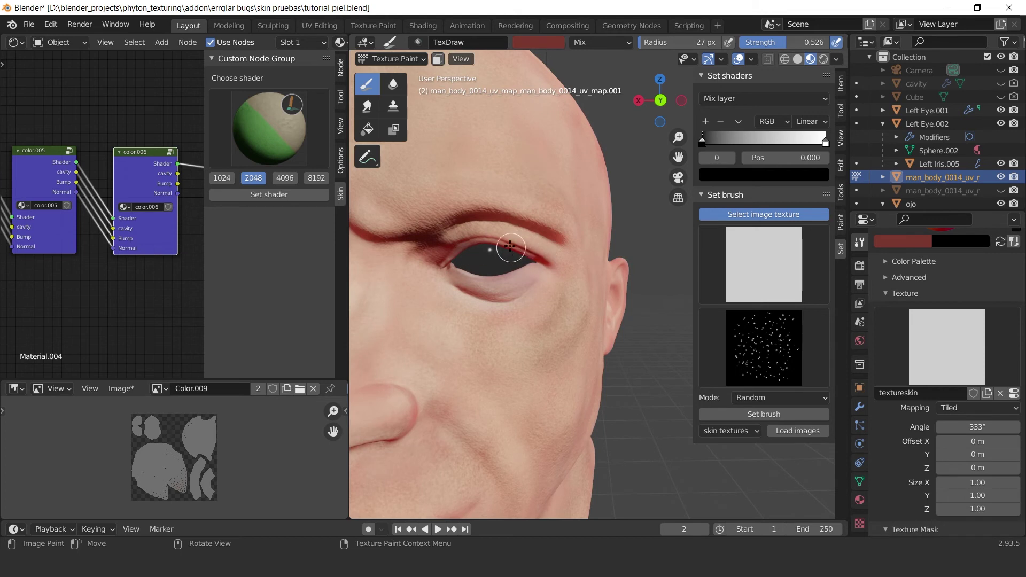
scroll(578, 225, "down", 7)
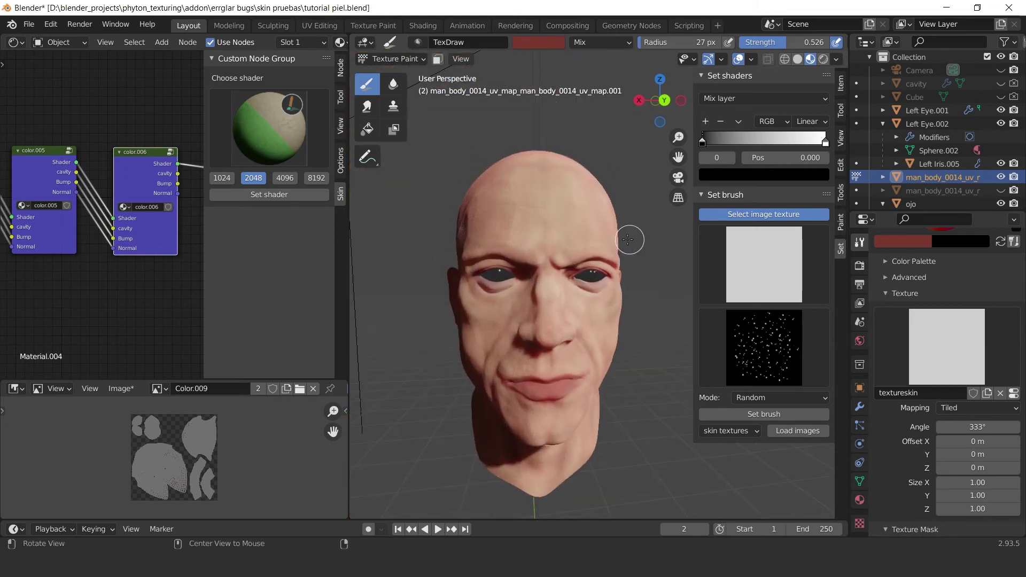
Move the Material Output node away from color.006 and add a subskin shader at 2048 resolution.
middle_click_drag(629, 239, 615, 223)
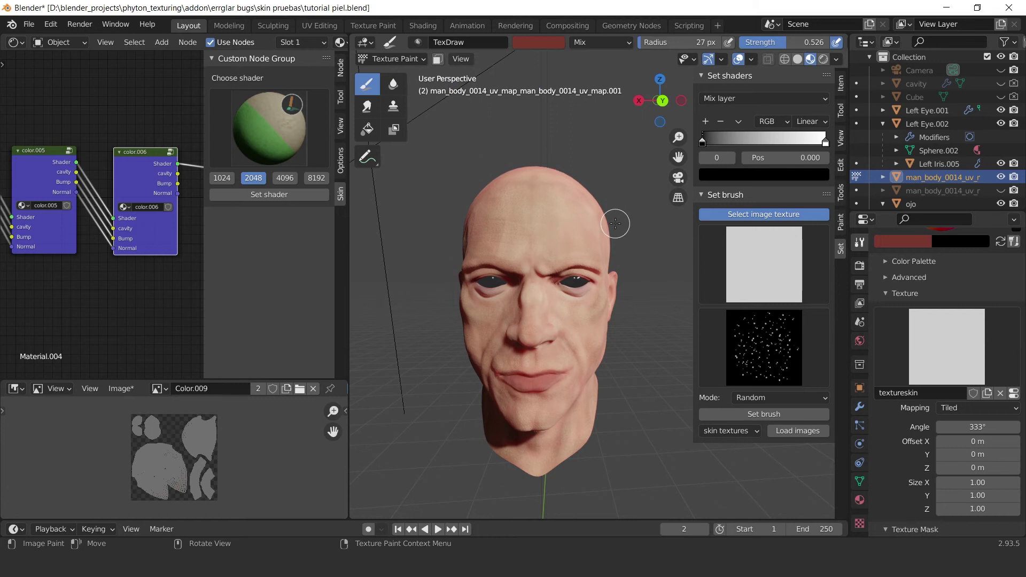
middle_click_drag(199, 114, 114, 123)
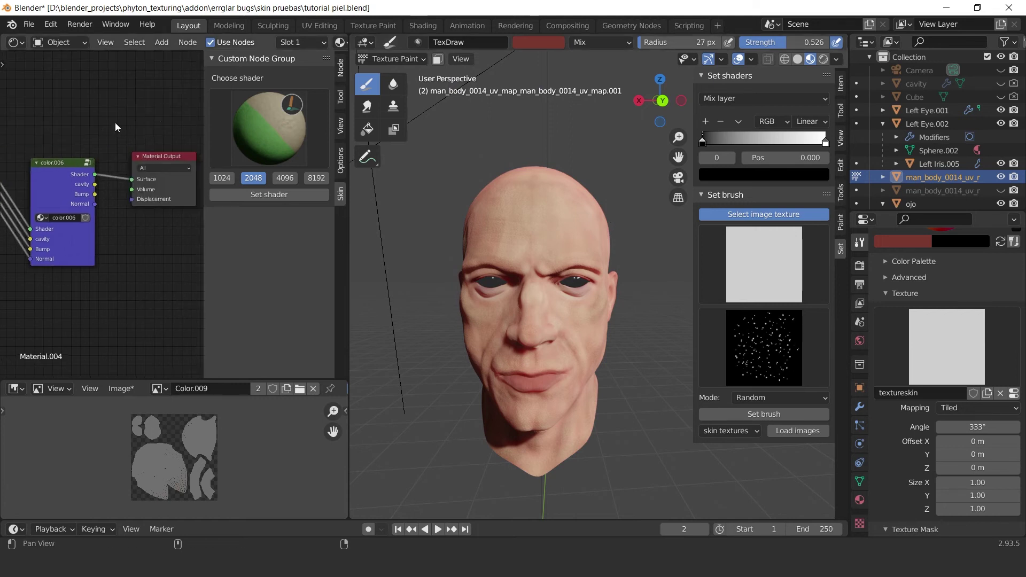
scroll(114, 123, "down", 4)
left_click_drag(144, 175, 193, 172)
left_click(288, 135)
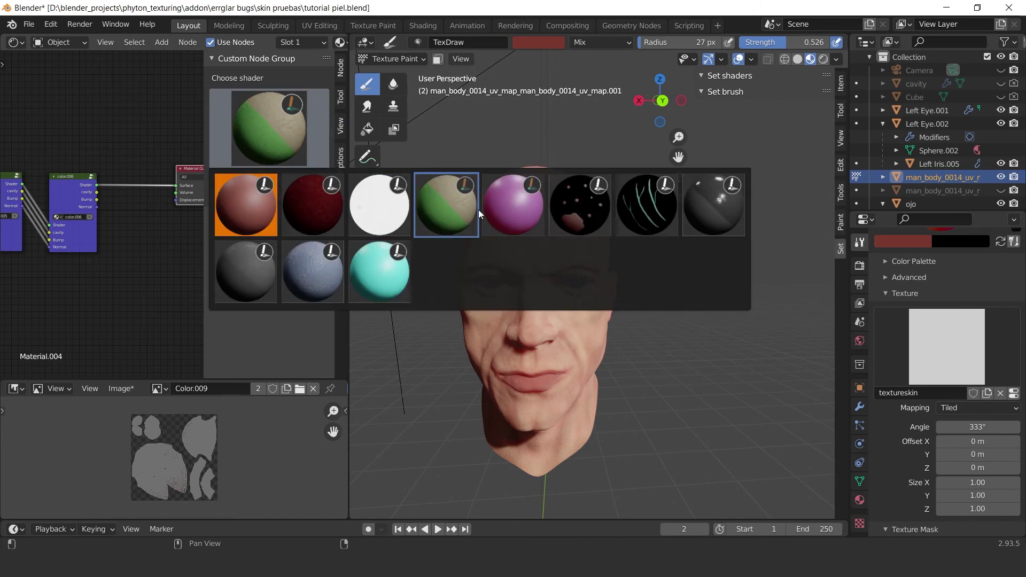
left_click(521, 209)
left_click(268, 193)
scroll(160, 133, "down", 3)
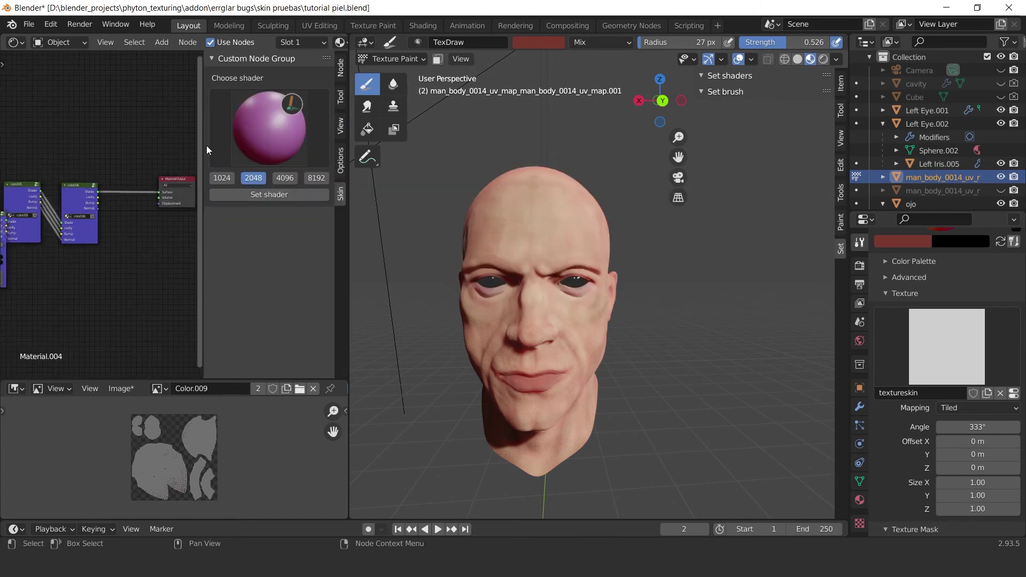
Insert the subskin node between color.006 and Material Output, linking the shader, cavity, bump and normal sockets.
left_click(797, 60)
middle_click_drag(92, 149, 119, 155)
left_click_drag(19, 223, 160, 175)
middle_click_drag(150, 163, 89, 172)
middle_click_drag(88, 172, 166, 104, "ctrl")
left_click_drag(65, 179, 106, 220)
left_click_drag(64, 201, 106, 246)
left_click_drag(138, 135, 134, 176)
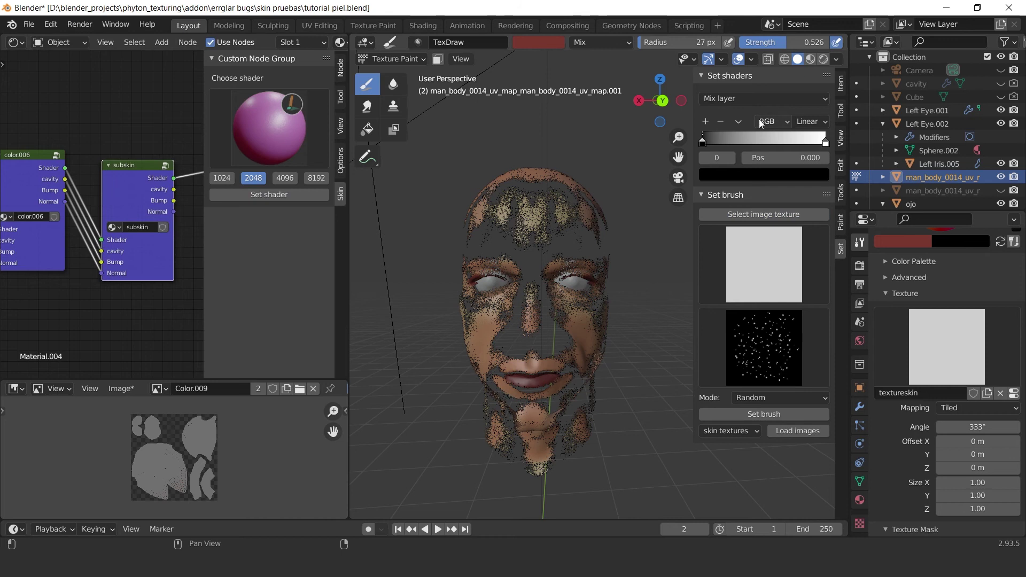
Make the subskin node's subsurface image the paint target and set the brush to a salmon red.
left_click(777, 215)
left_click(810, 59)
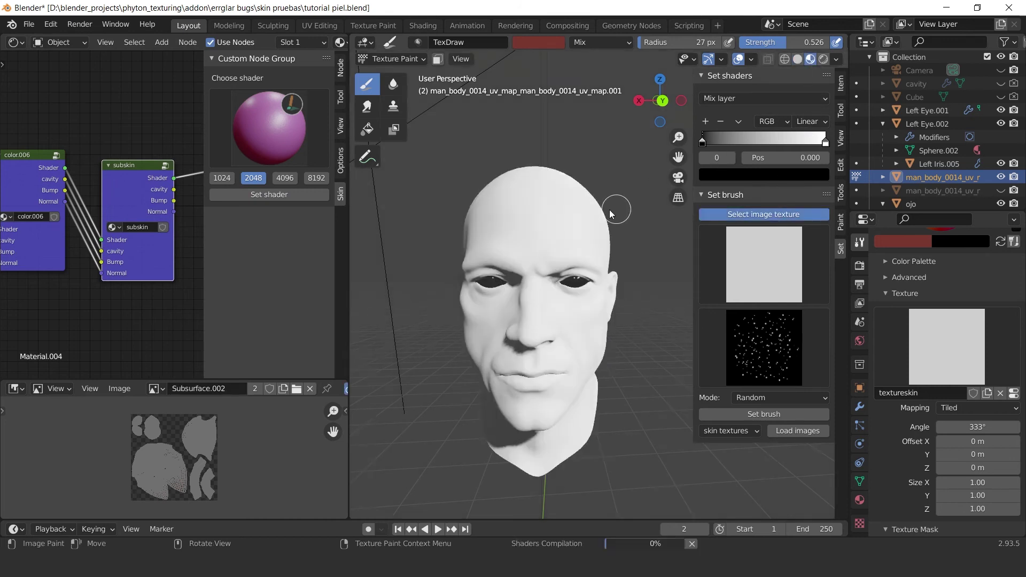
middle_click_drag(607, 204, 577, 179, "ctrl")
left_click(538, 42)
left_click(627, 70)
left_click(565, 130)
Paint the inner eye corner with a 17 px brush and the lips with a 24 px brush.
key("f")
left_click(491, 261)
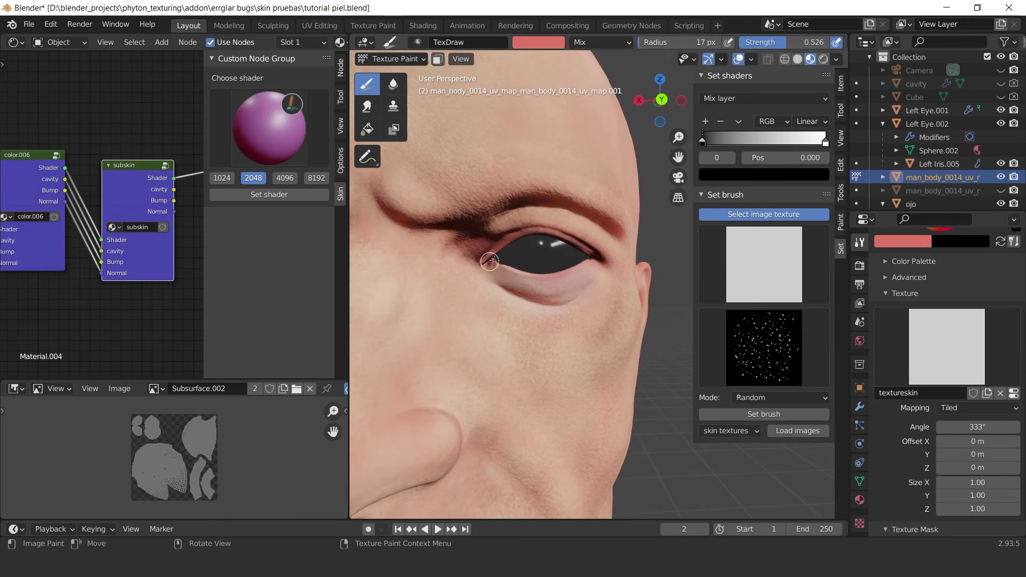
scroll(569, 264, "down", 8)
scroll(569, 264, "up", 5)
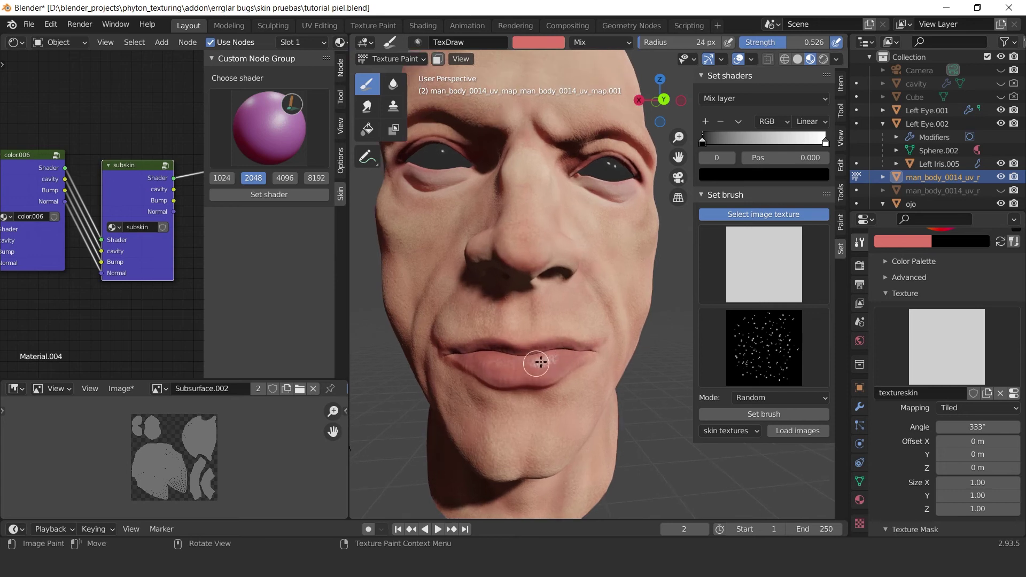
Change the brush to a stronger red and paint subsurface colour over the ear.
middle_click_drag(602, 304, 549, 53)
right_click(549, 53)
left_click(566, 137)
scroll(571, 214, "up", 3)
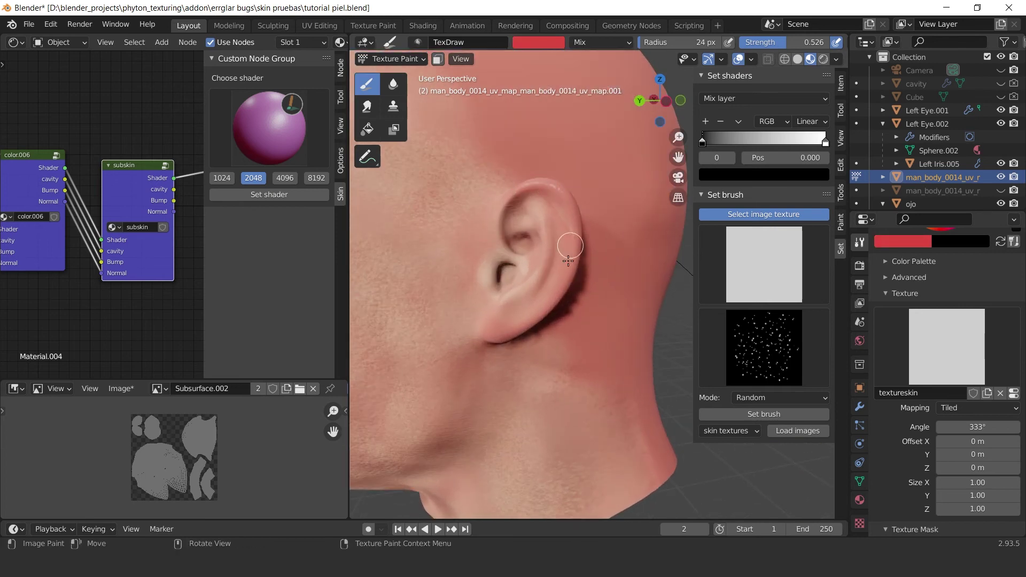
left_click_drag(497, 286, 539, 320, "ctrl+alt")
left_click_drag(556, 276, 684, 285, "alt")
Examine the subsurface effect from the front in rendered shading, and switch back to material preview.
left_click_drag(684, 286, 622, 271, "ctrl+alt")
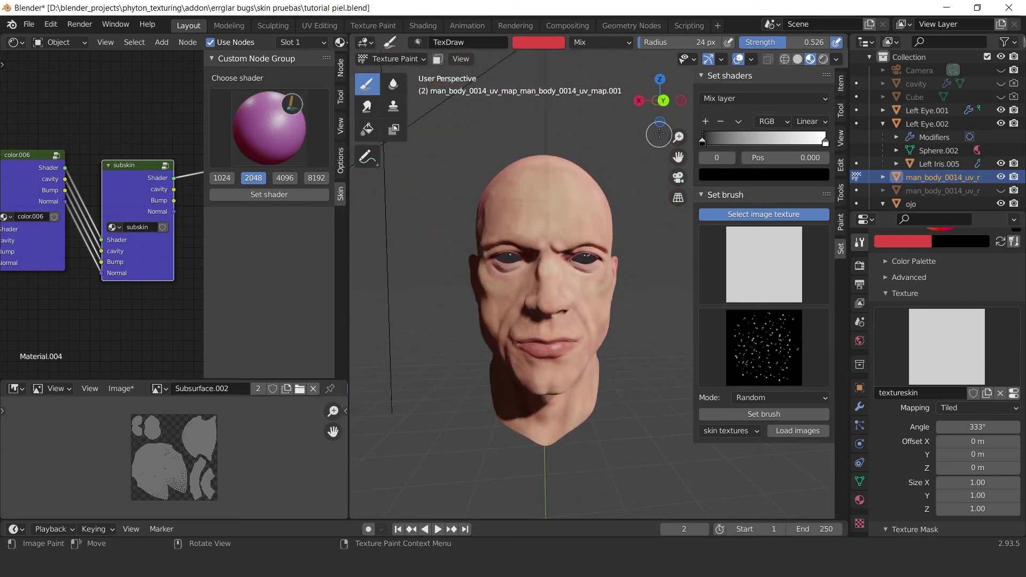
left_click(821, 59)
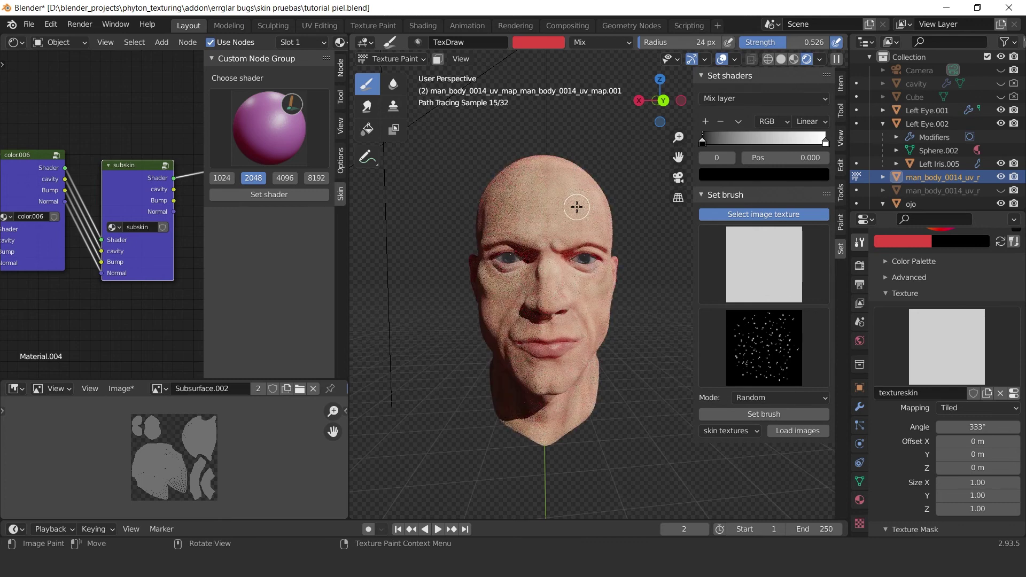
left_click(799, 60)
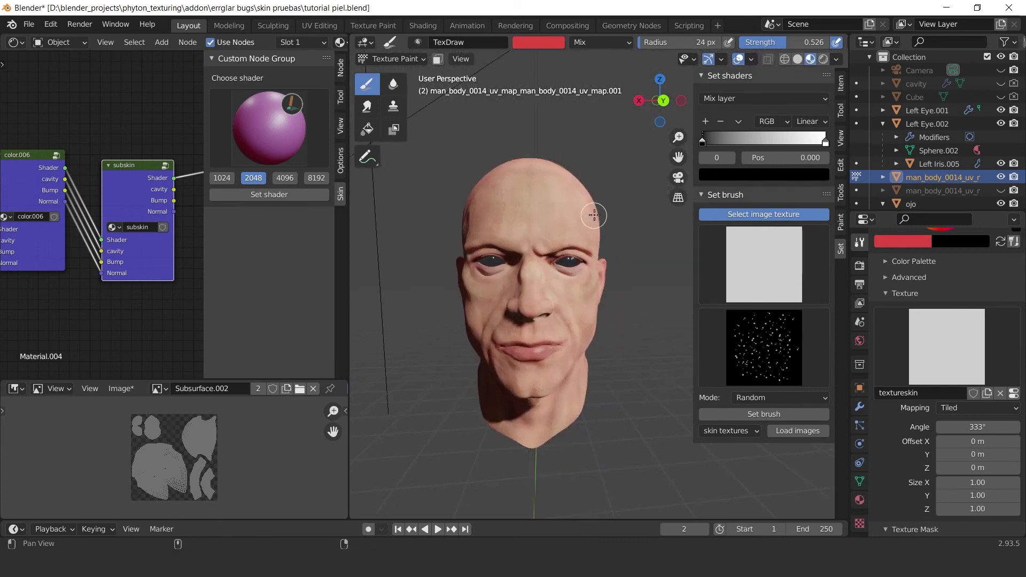
Add a veins shader node at 2048 resolution to the material.
middle_click_drag(143, 129, 61, 137)
left_click(256, 136)
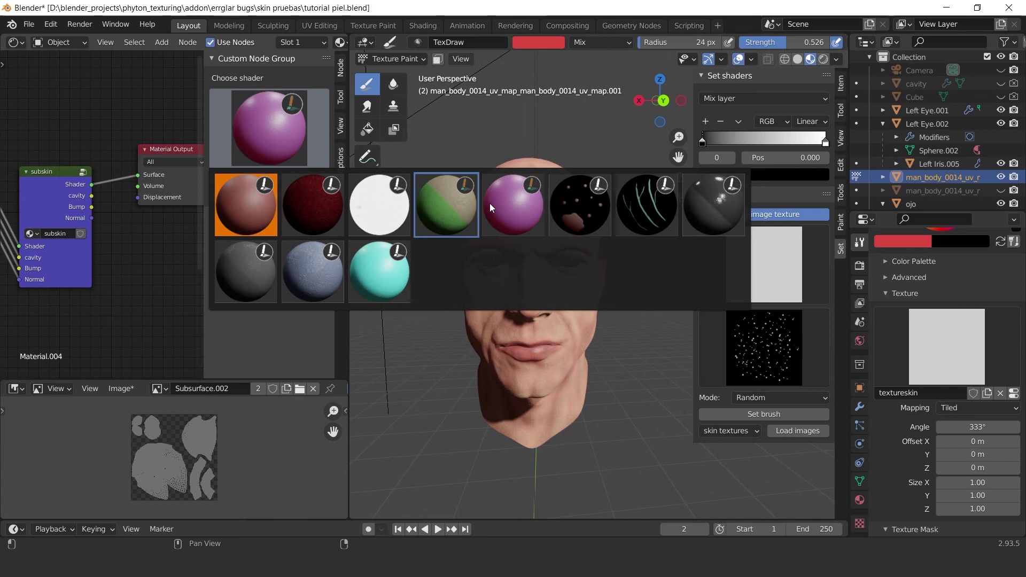
left_click(638, 213)
left_click(302, 194)
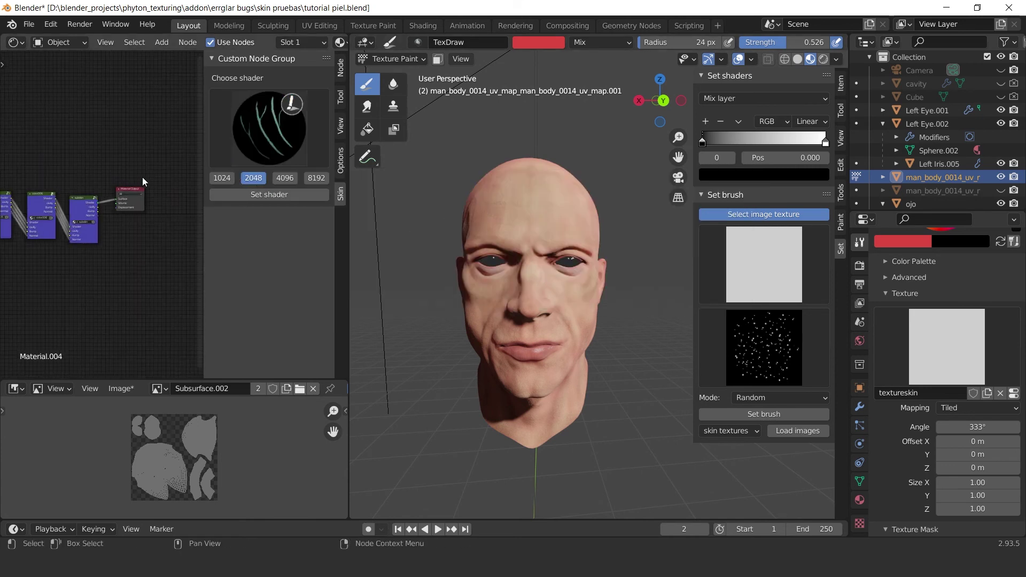
middle_click_drag(99, 137, 110, 170)
scroll(106, 162, "down", 5)
scroll(110, 170, "up", 4)
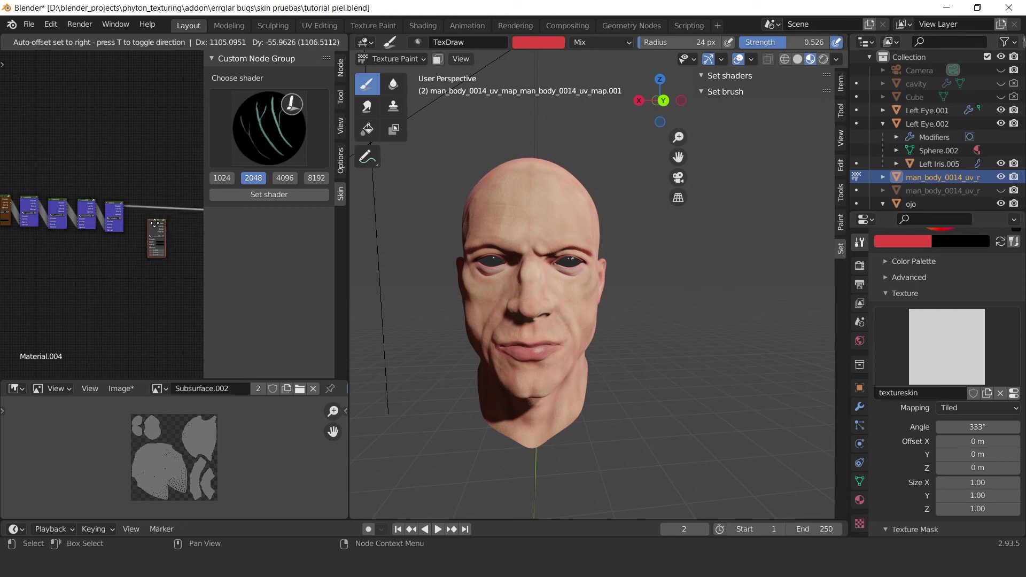
Insert the veins node between subskin and Material Output, linking the shader, cavity, bump and normal sockets.
middle_click_drag(155, 184, 76, 181)
left_click_drag(137, 220, 69, 207)
middle_click_drag(35, 185, 161, 178)
left_click_drag(179, 192, 147, 206)
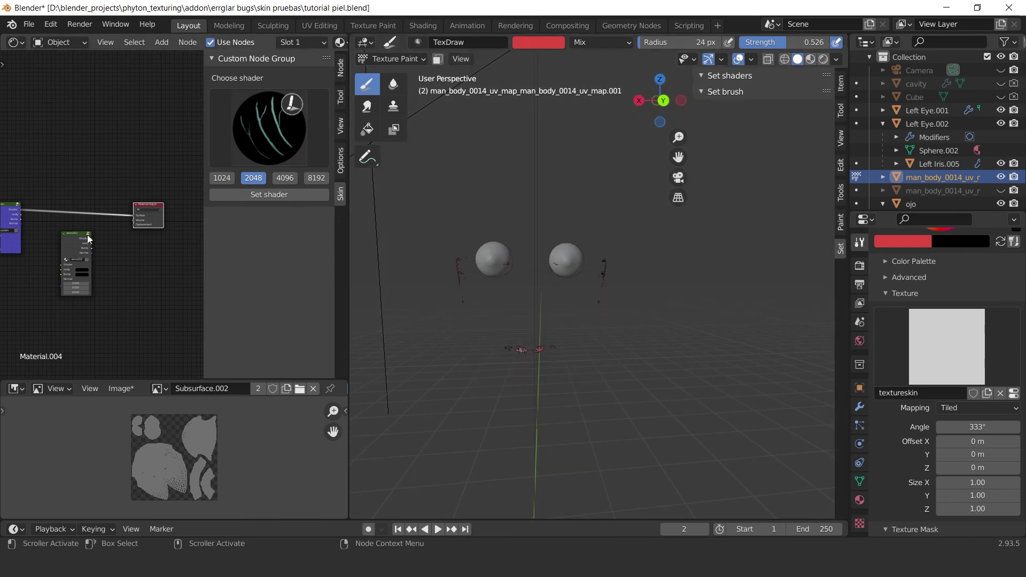
middle_click_drag(66, 204, 86, 105, "ctrl")
middle_click_drag(13, 228, 94, 196)
left_click_drag(52, 183, 106, 243)
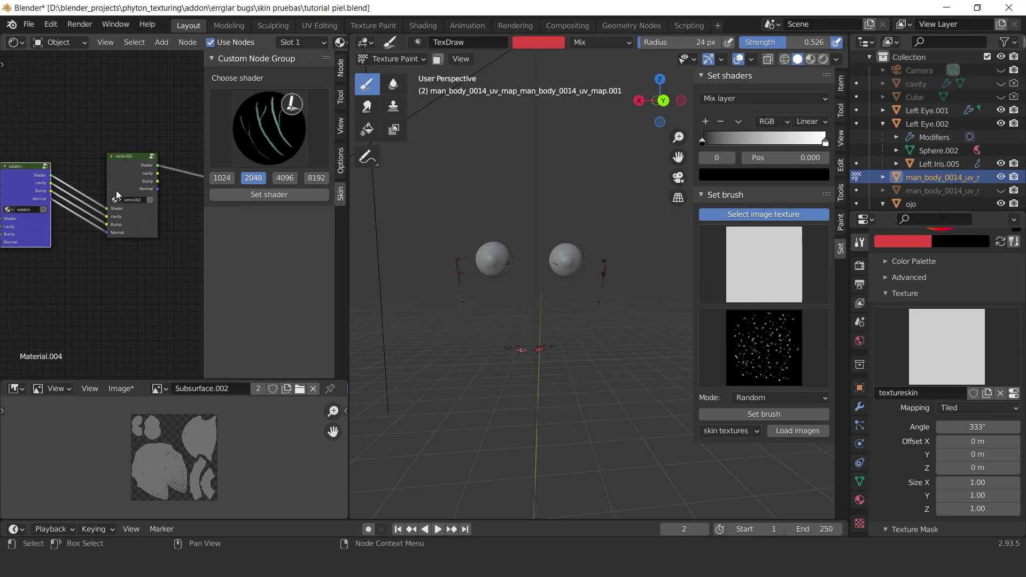
left_click_drag(116, 190, 115, 201)
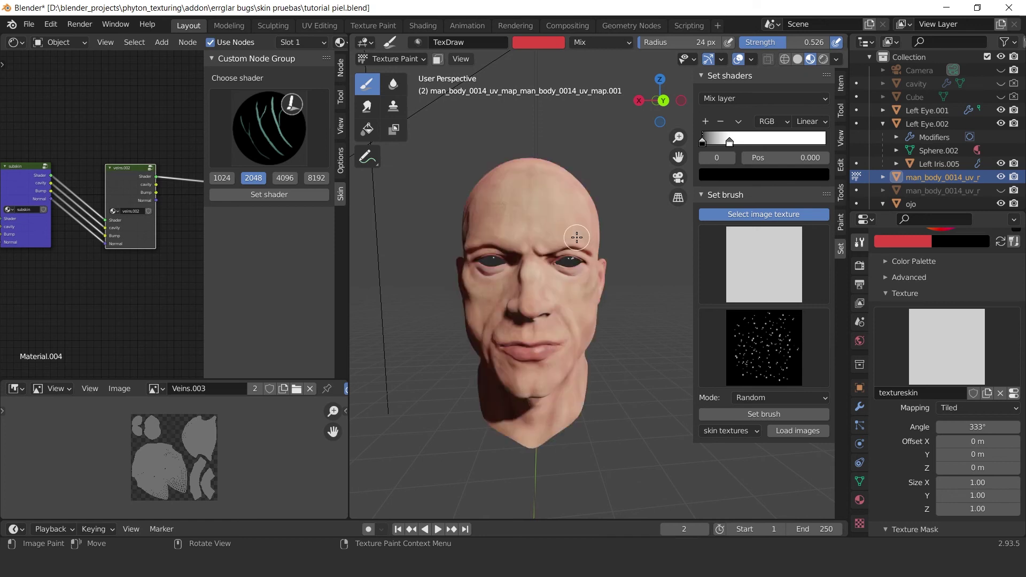
With the Veins.003 image as the paint target, set the brush to pure white with the soft round mask.
left_click(551, 44)
left_click_drag(626, 85, 626, 53)
left_click_drag(589, 201, 520, 202)
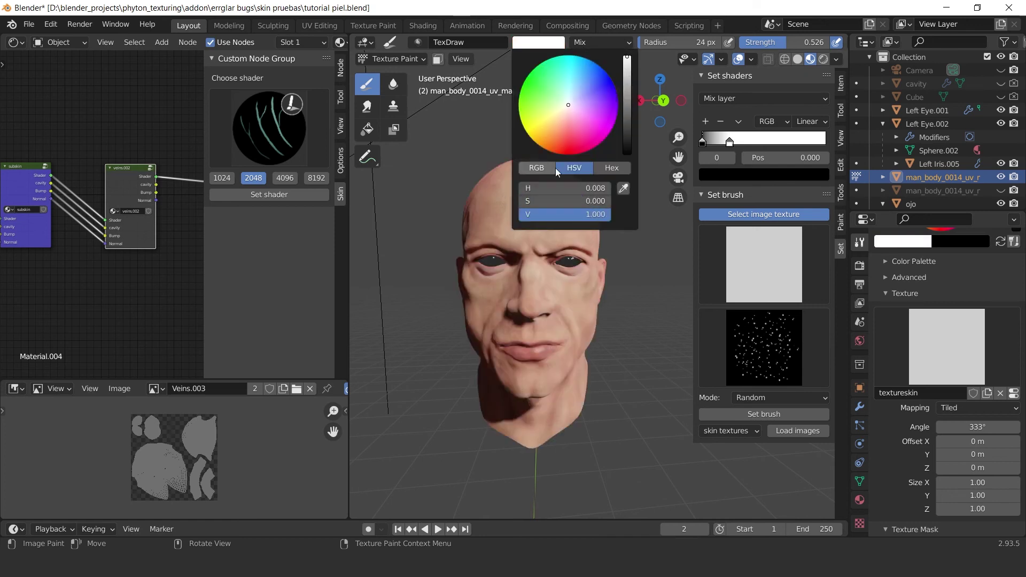
scroll(599, 278, "up", 8)
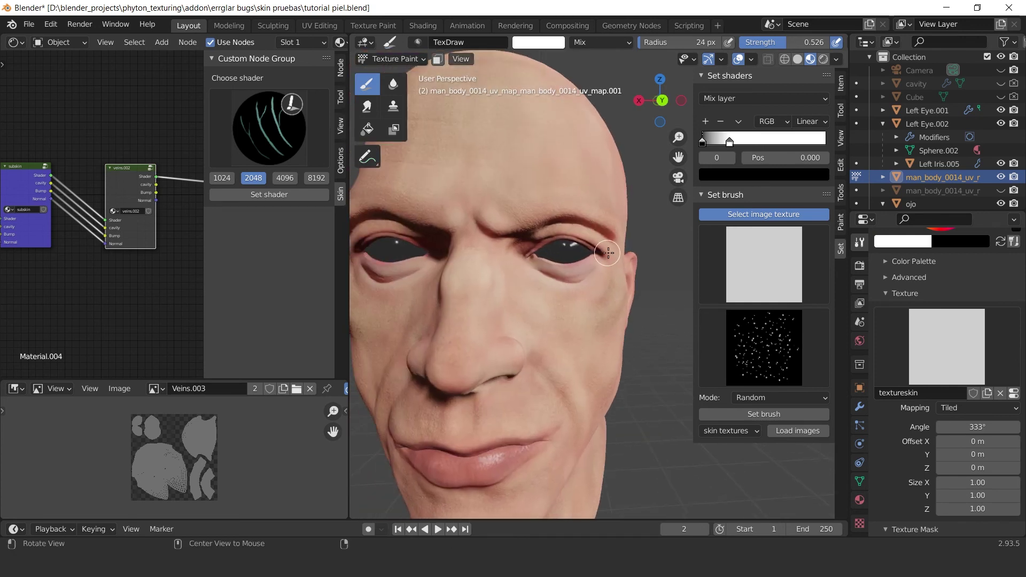
left_click(716, 330)
left_click(324, 491)
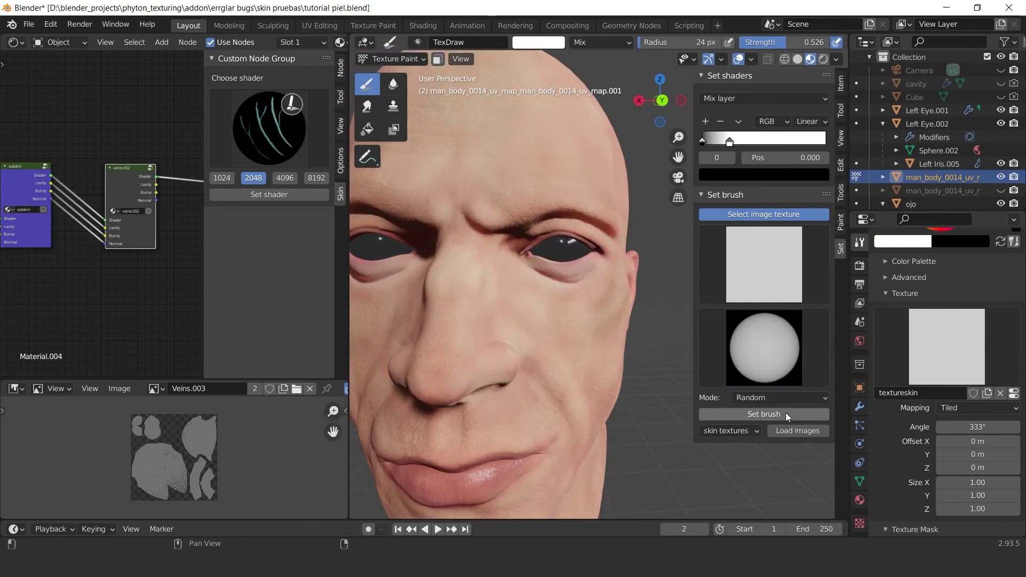
Reduce the brush radius to 6 px and paint a thin vein on the cheek beside the nose, below the eye.
middle_click_drag(586, 245, 593, 259, "shift")
key("f")
left_click(534, 291)
key("f")
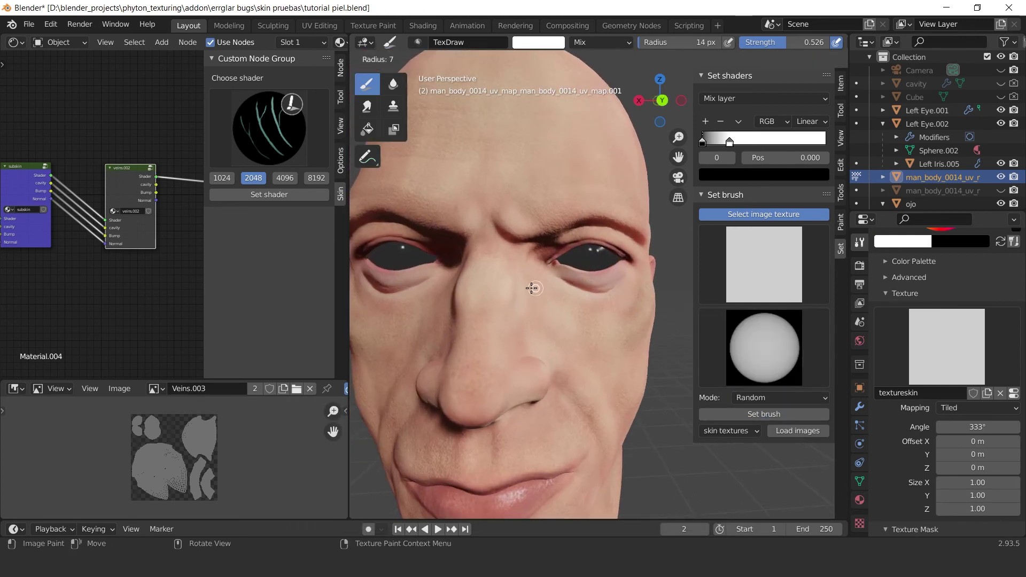
left_click(531, 286)
left_click(552, 303)
middle_click_drag(556, 300, 573, 293)
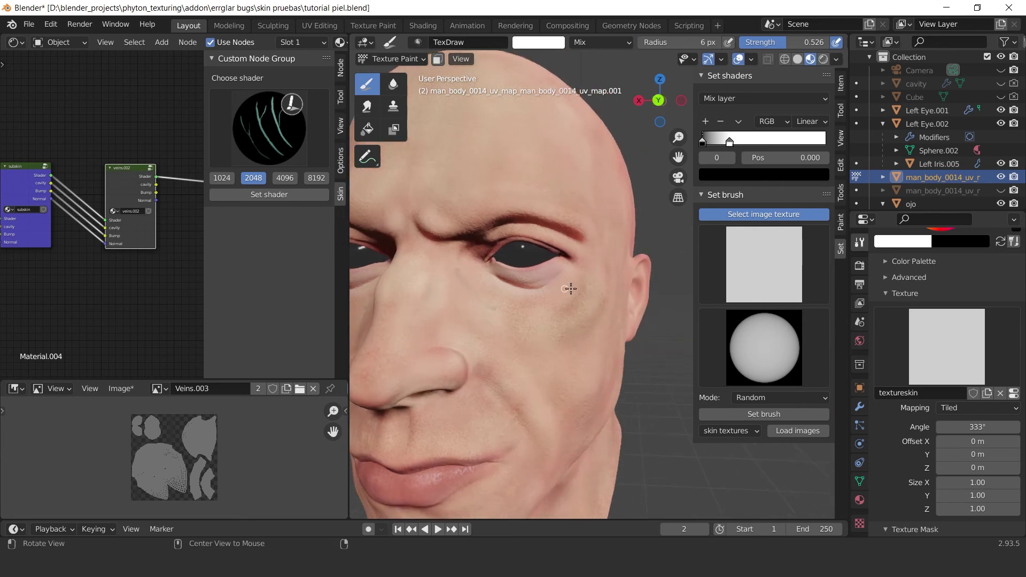
Set the brush radius to 4 px and its strength to 1.000 for painting fine veins around the eye.
key("f")
left_click(581, 289)
left_click_drag(812, 44, 849, 44)
left_click(836, 43)
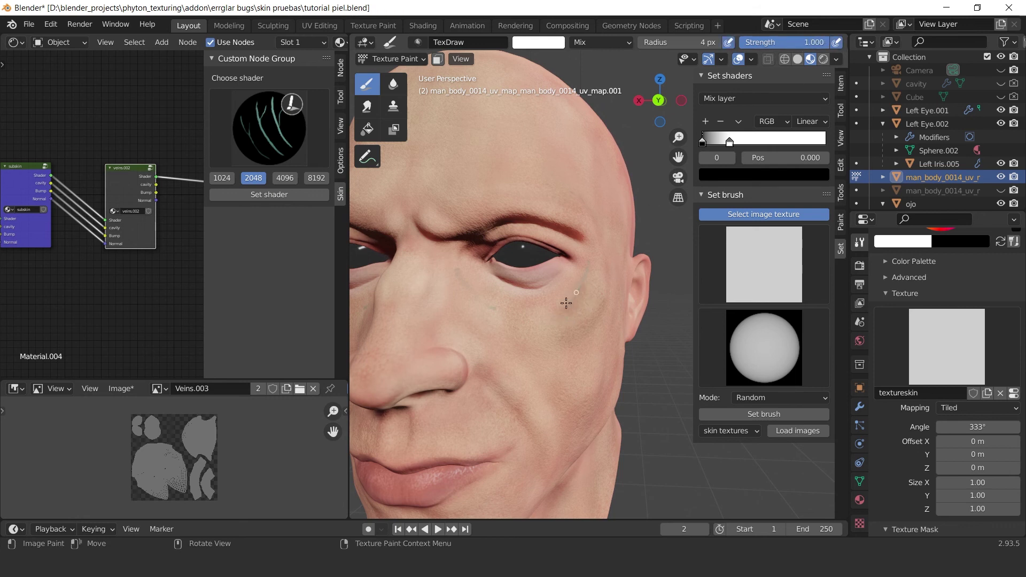
Adjust the brush radius and paint a branching vein down the side of the forehead above the eye.
key("f")
left_click(569, 188)
key("f")
left_click(541, 141)
Set the brush radius to 13 px and paint veins along the front and side of the neck.
mouse_move(502, 287)
middle_mouse_down()
mouse_move(585, 275)
mouse_move(538, 343)
middle_mouse_up()
key("f")
left_click(529, 367)
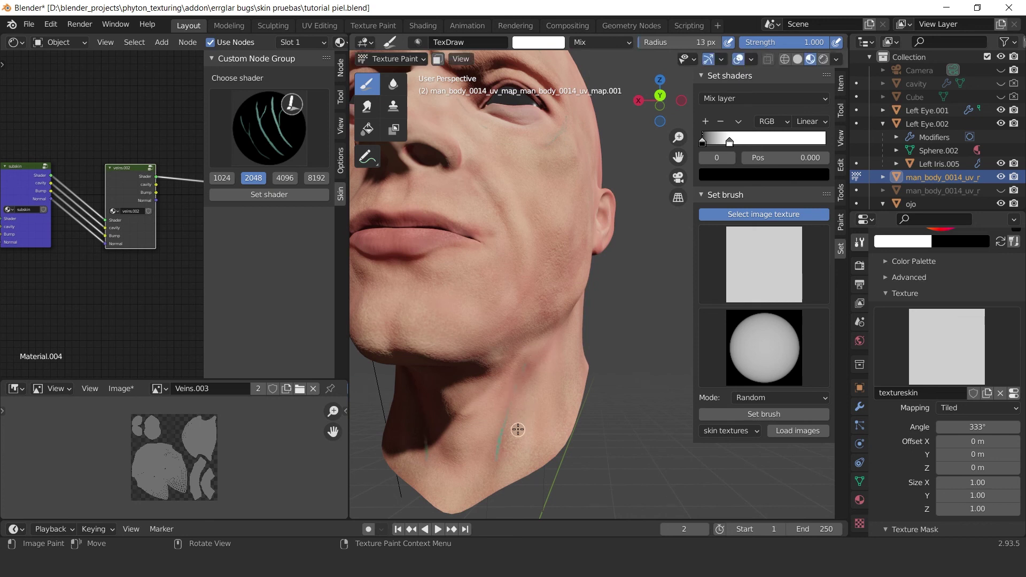
Soften the painted veins on the neck, cheek and forehead with the Smear brush.
scroll(571, 306, "down", 2)
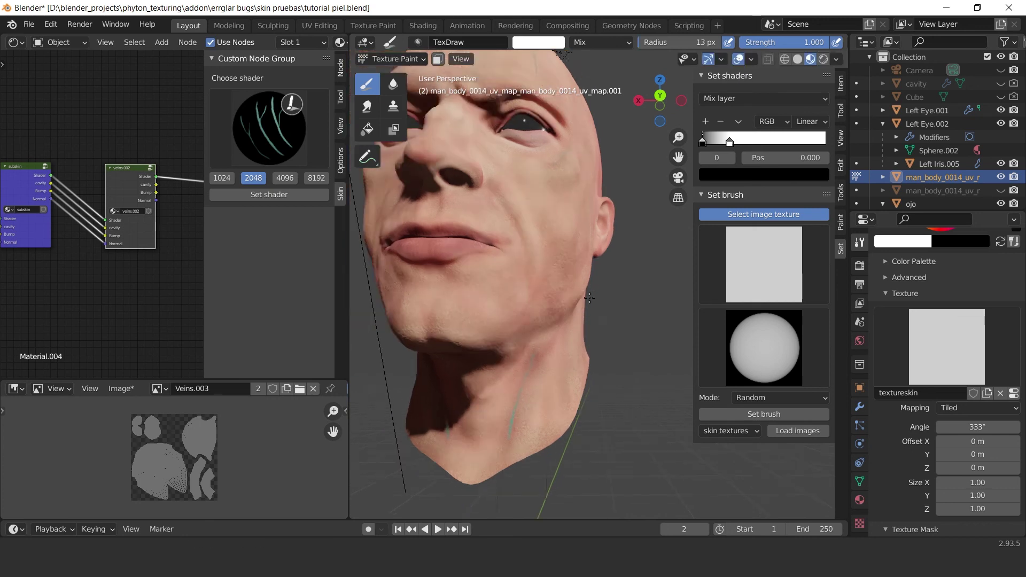
left_click(368, 107)
scroll(537, 380, "up", 3)
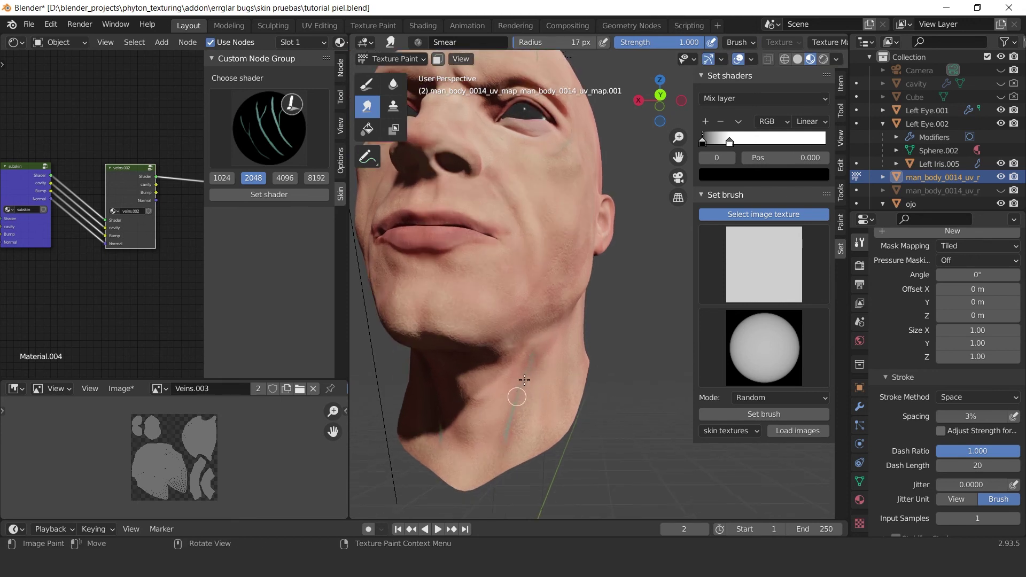
middle_click_drag(544, 336, 513, 321)
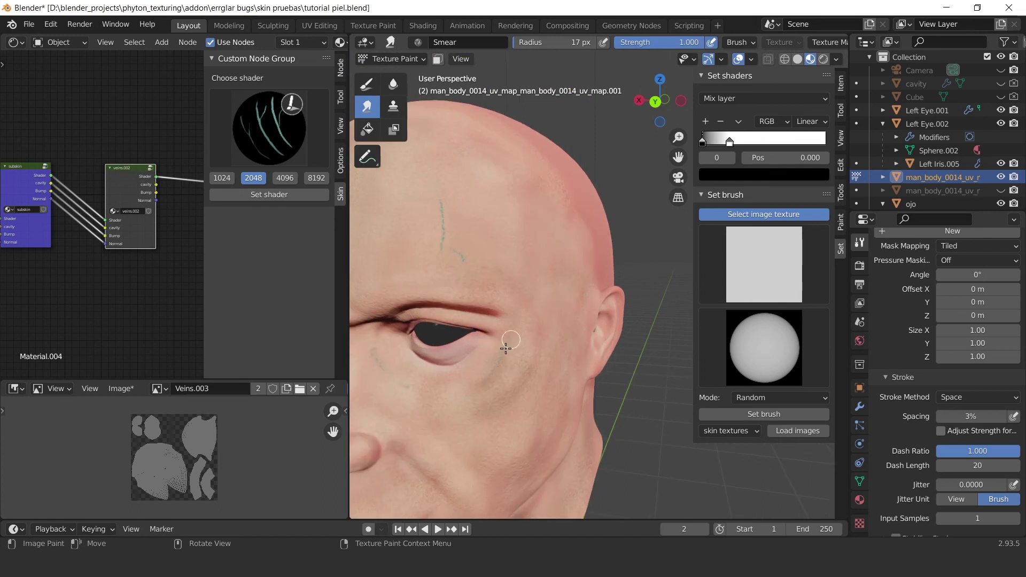
middle_click_drag(477, 382, 493, 392)
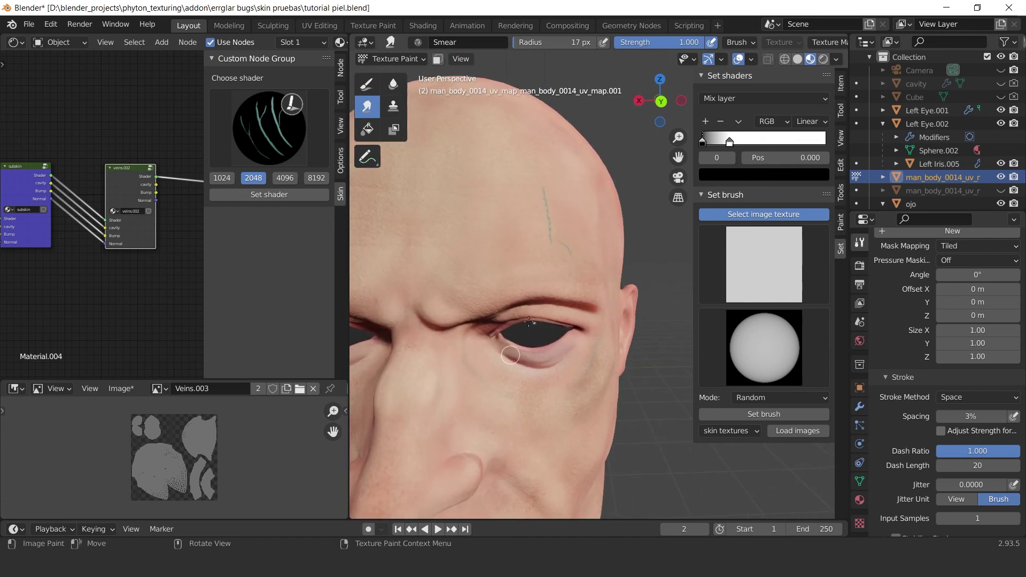
scroll(561, 239, "down", 5)
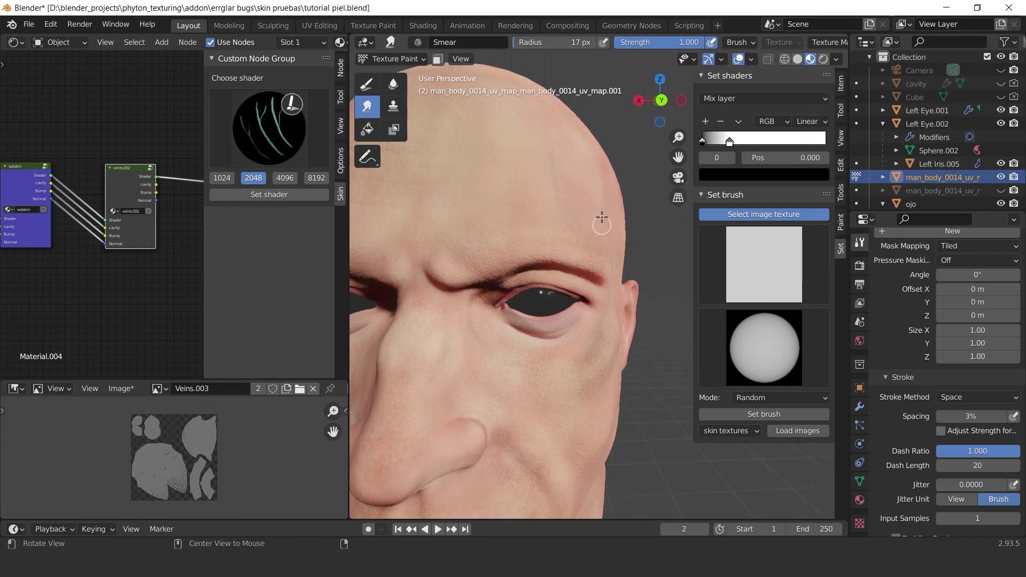
Set the subsurface amount of the veins shader to 0.1 and check the whole head from the front.
left_click(783, 98)
left_click(755, 143)
left_click(801, 131)
type(".1")
key("Return")
mouse_move(623, 237)
left_mouse_down("alt")
mouse_move(634, 242)
mouse_move(614, 241)
left_mouse_up("alt")
scroll(635, 242, "up", 2)
scroll(613, 241, "down", 1)
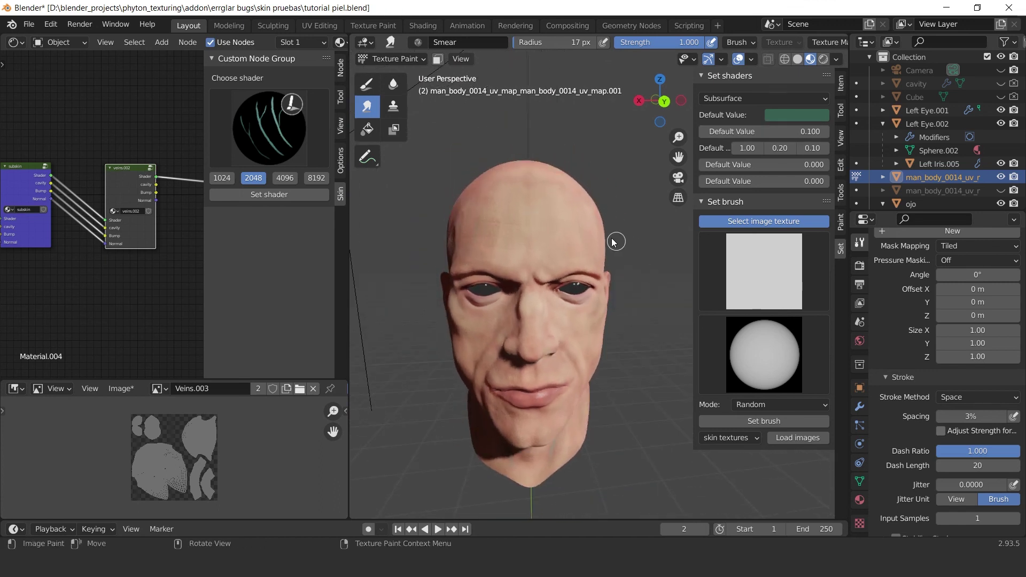
Return the head to Object Mode and check its framing through the camera.
left_click(405, 58)
left_click(396, 73)
middle_click_drag(618, 189, 618, 206)
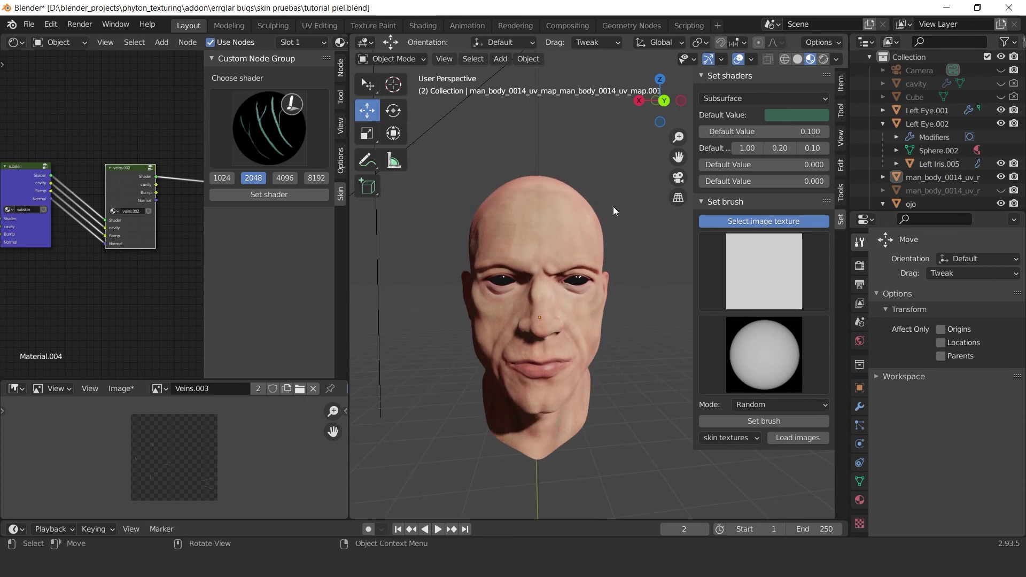
key("KP_0")
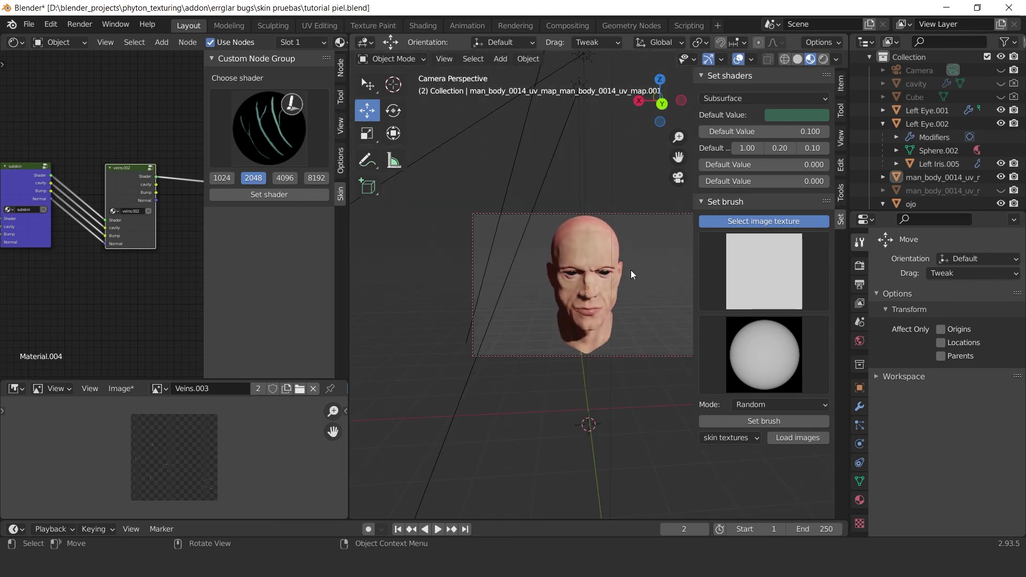
key("KP_0")
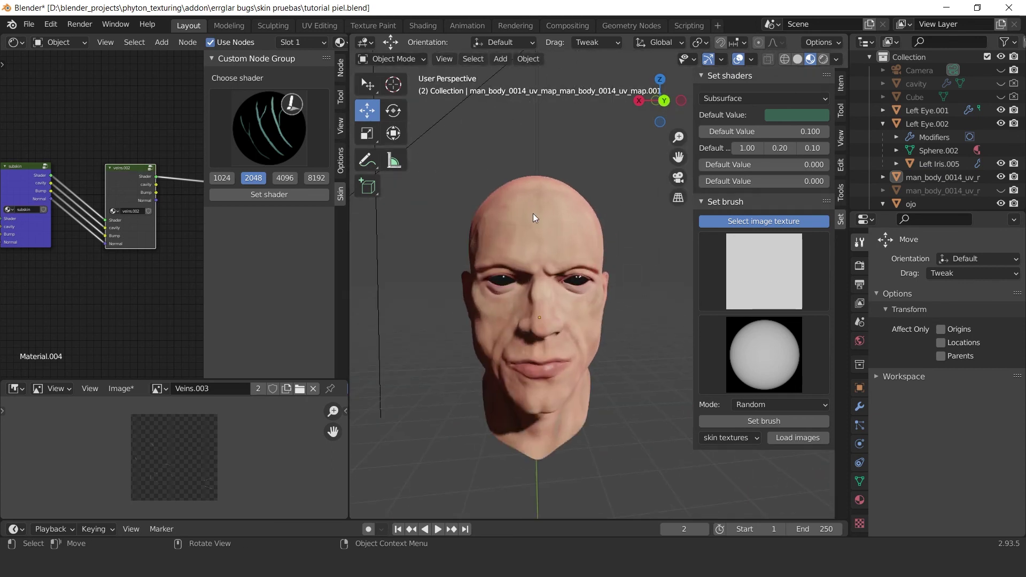
Render the image and enlarge the render window to inspect the head.
left_click(86, 25)
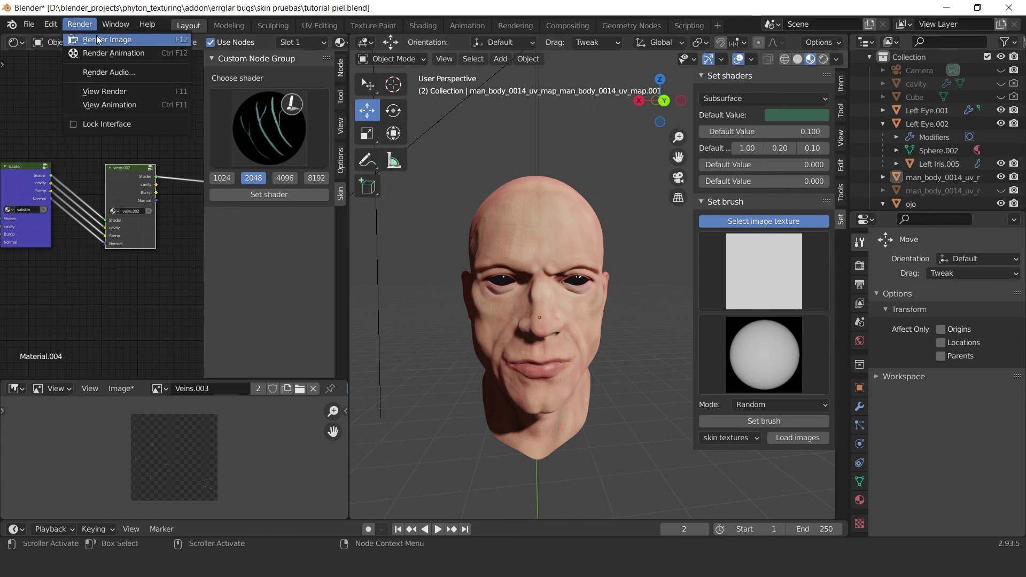
left_click(107, 40)
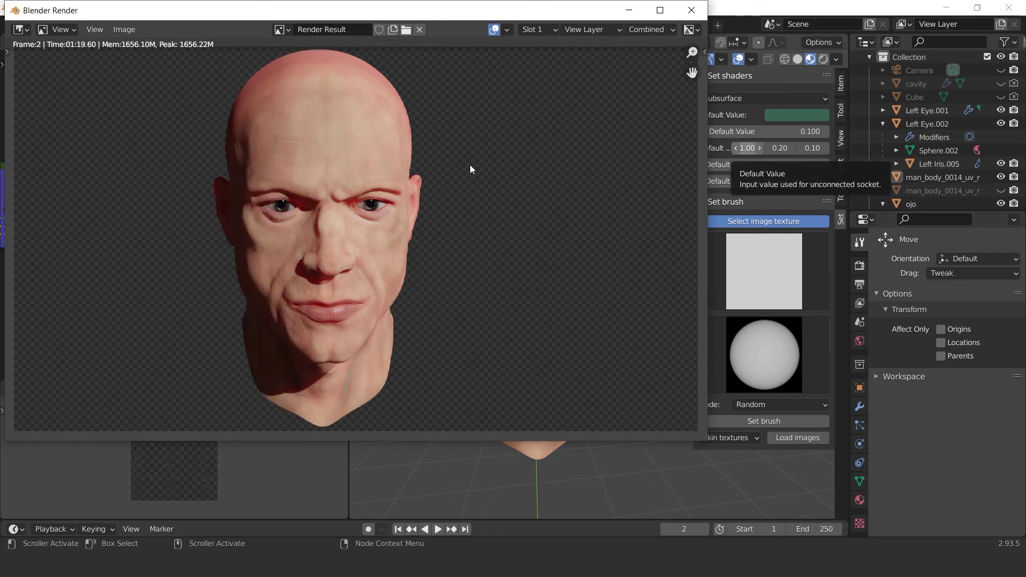
left_click(660, 11)
scroll(614, 246, "up", 1)
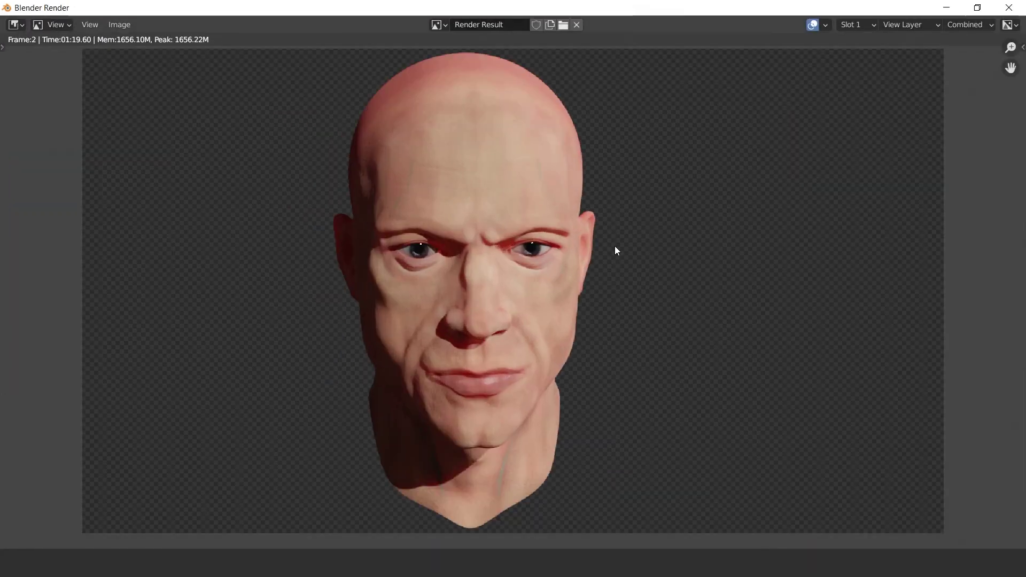